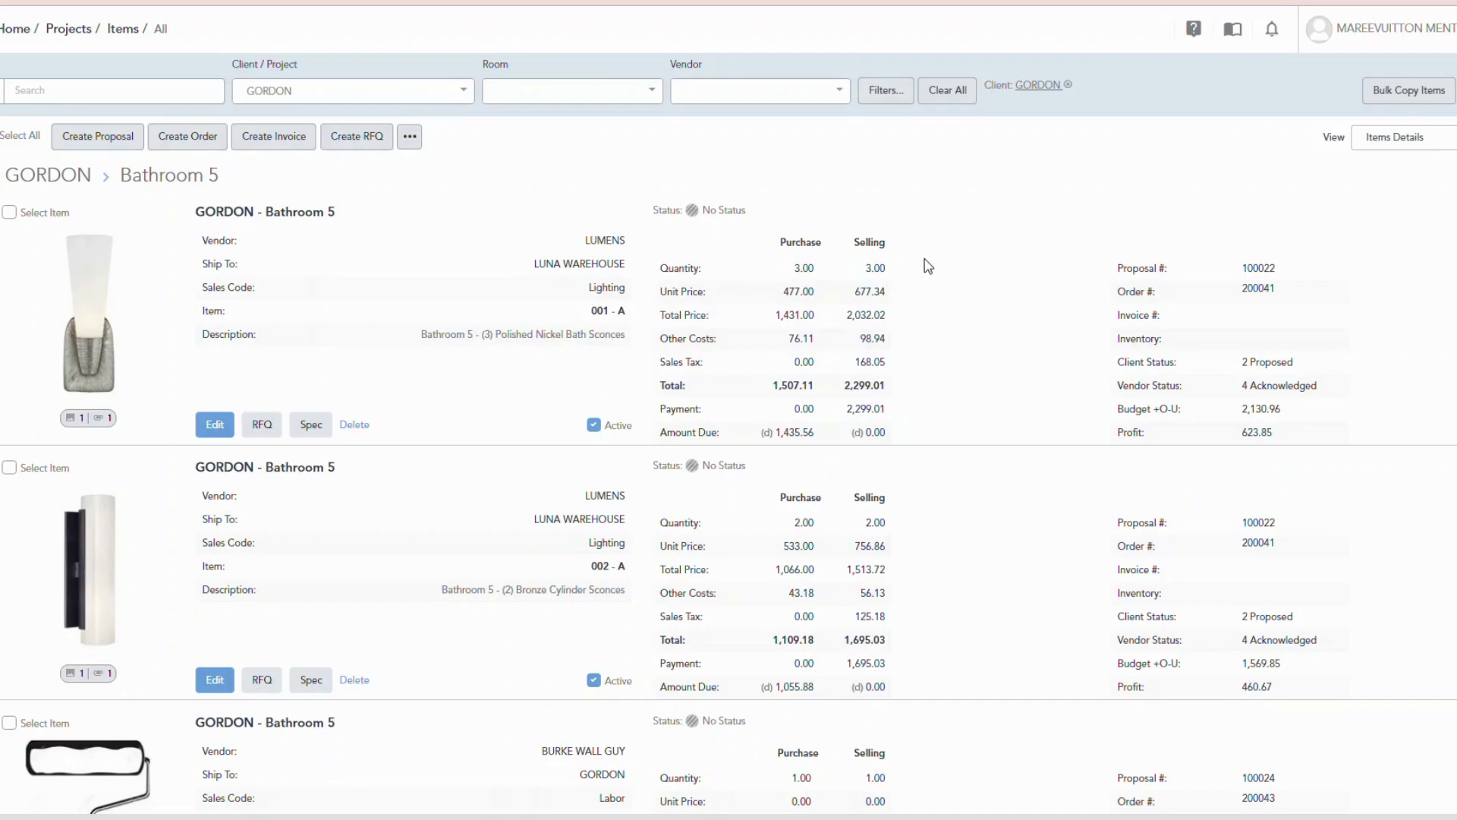
Scroll the Bathroom 5 items list to review the polished nickel sconces item 001 - A.
{"action": "scroll", "coordinate": [928, 266], "scroll_direction": "down", "scroll_amount": 7}
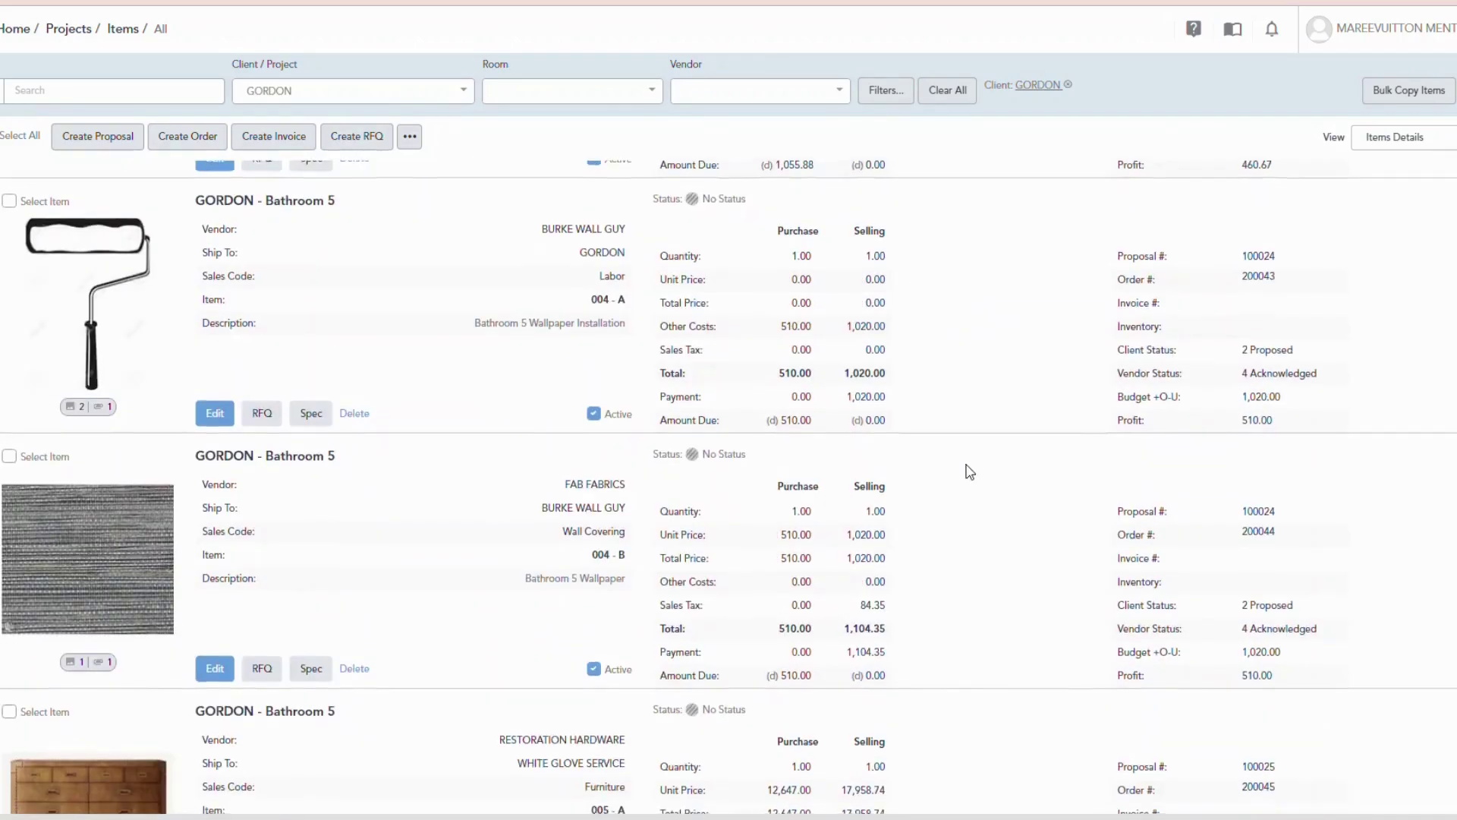
{"action": "scroll", "coordinate": [969, 471], "scroll_direction": "down", "scroll_amount": 3}
{"action": "scroll", "coordinate": [969, 473], "scroll_direction": "up", "scroll_amount": 10}
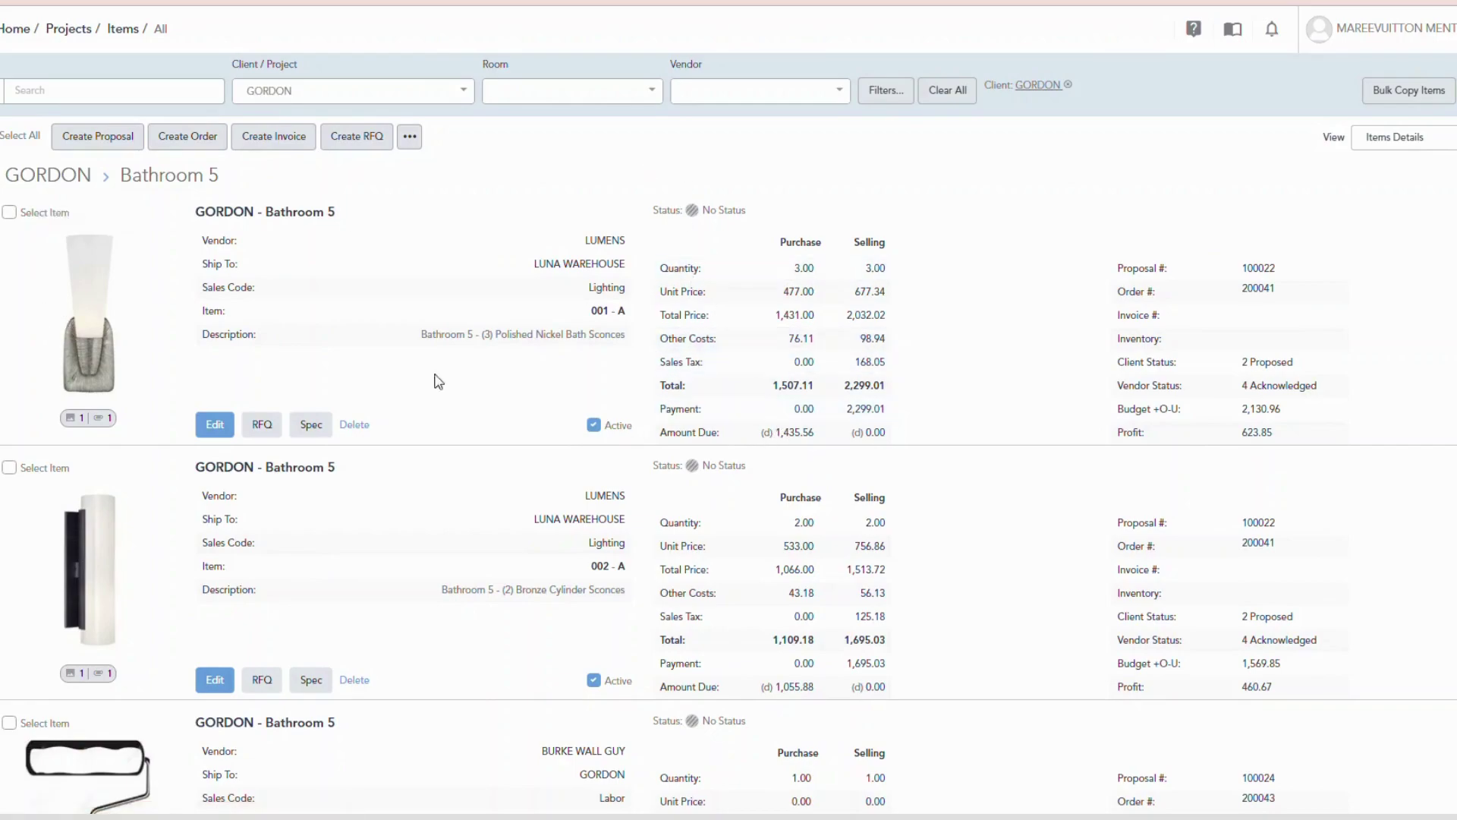
Open item 001 - A's attached Lumens sconce order PDF and review its $2,491.44 total and two sconce lines.
{"action": "left_click", "coordinate": [100, 287]}
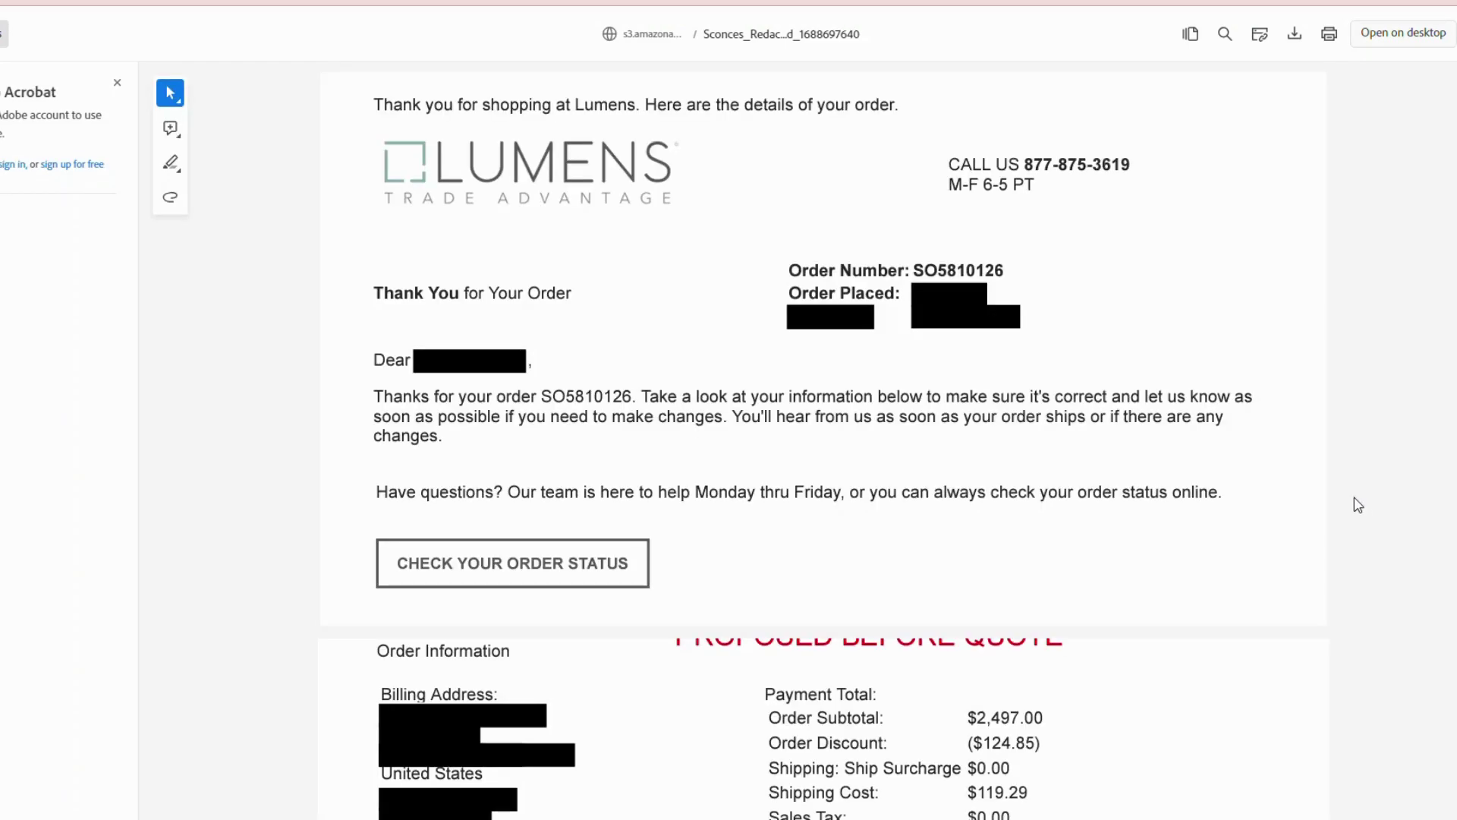
{"action": "scroll", "coordinate": [1085, 388], "scroll_direction": "down", "scroll_amount": 12}
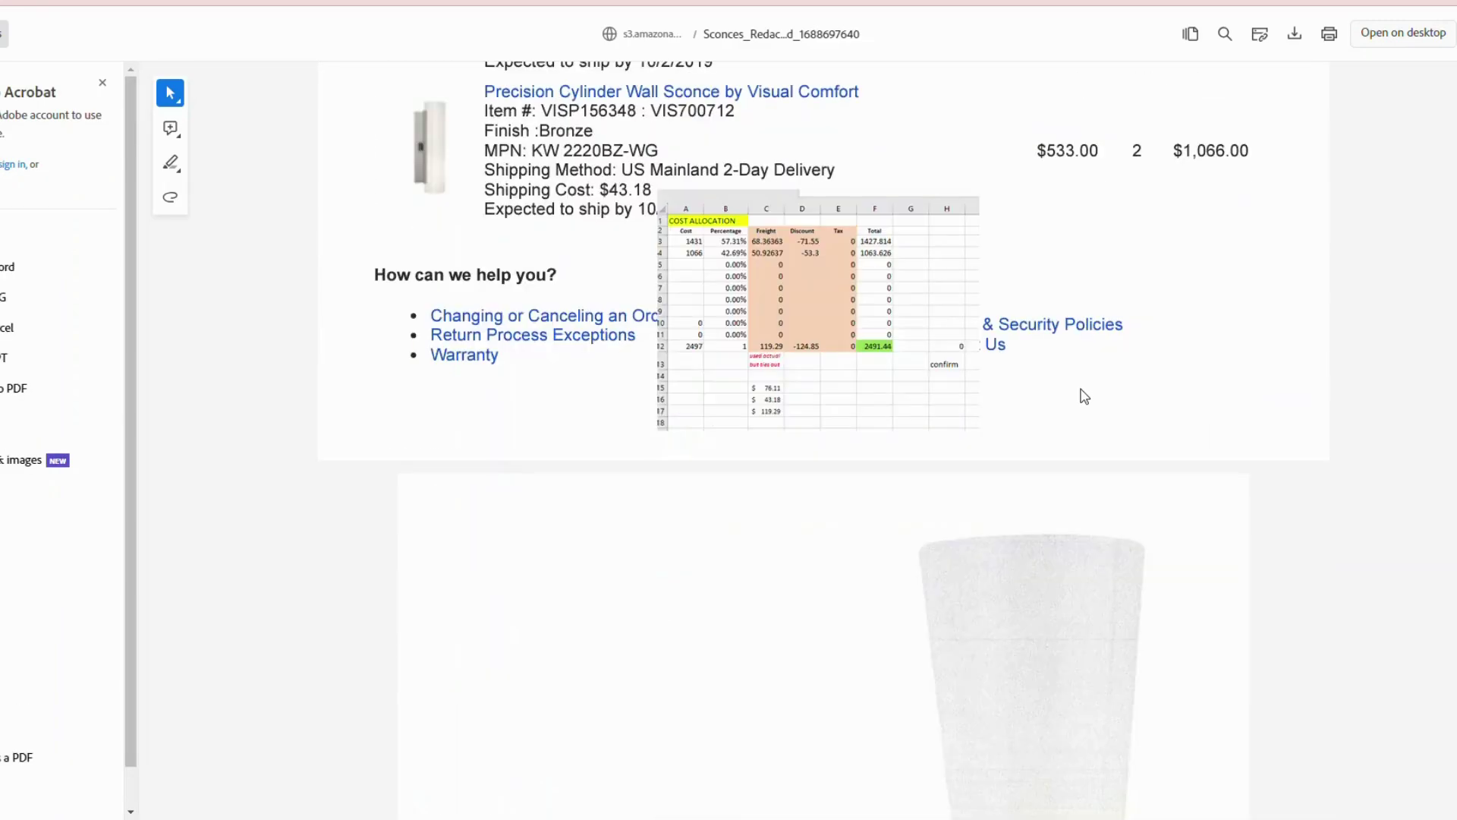
{"action": "scroll", "coordinate": [1085, 396], "scroll_direction": "up", "scroll_amount": 5}
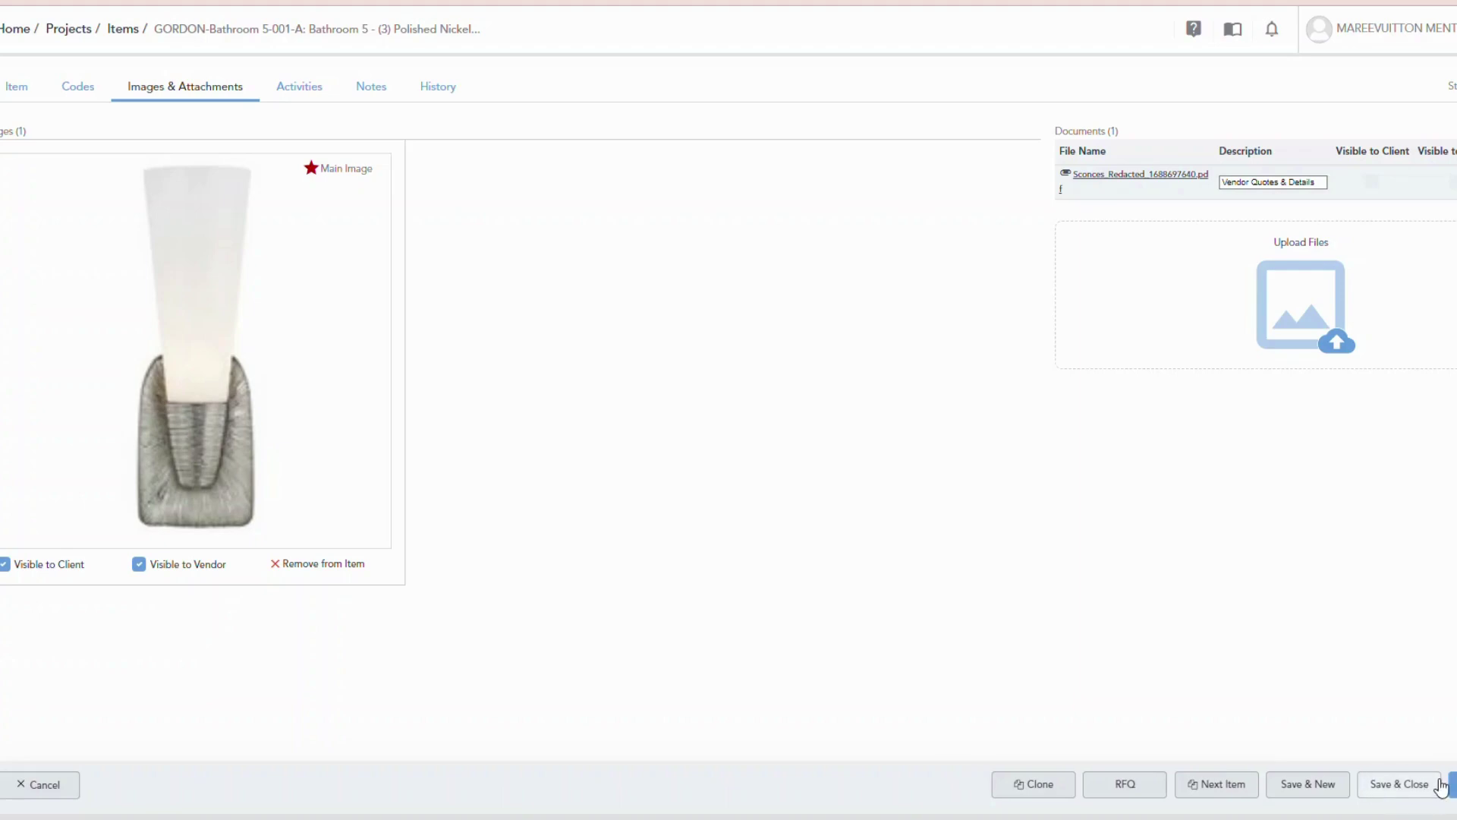
Save item 001 - A and review sconces 001 - A and 002 - A (1,507.11 and 1,109.18).
{"action": "left_click", "coordinate": [1399, 785]}
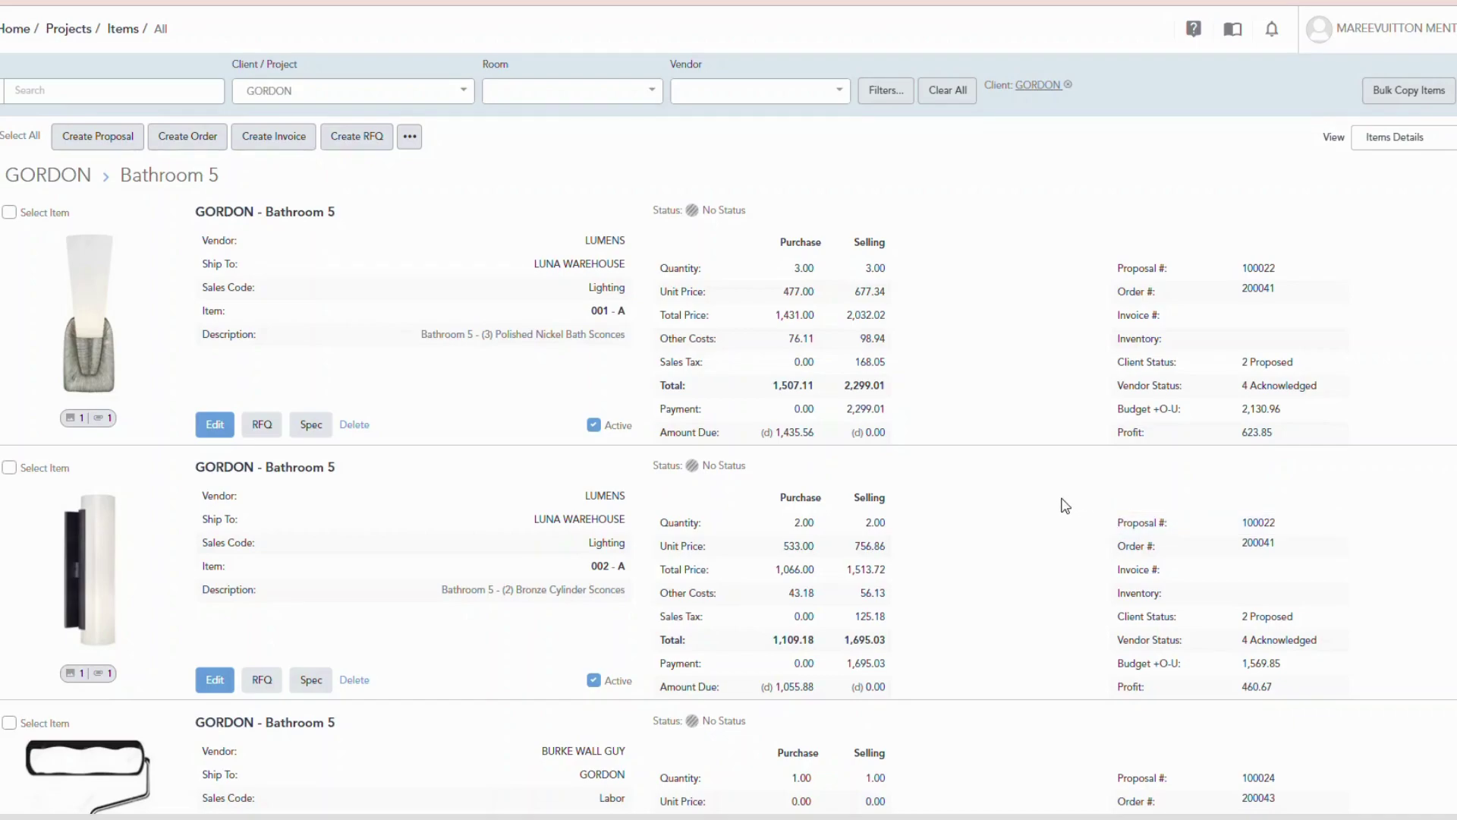
{"action": "scroll", "coordinate": [1031, 488], "scroll_direction": "down", "scroll_amount": 2}
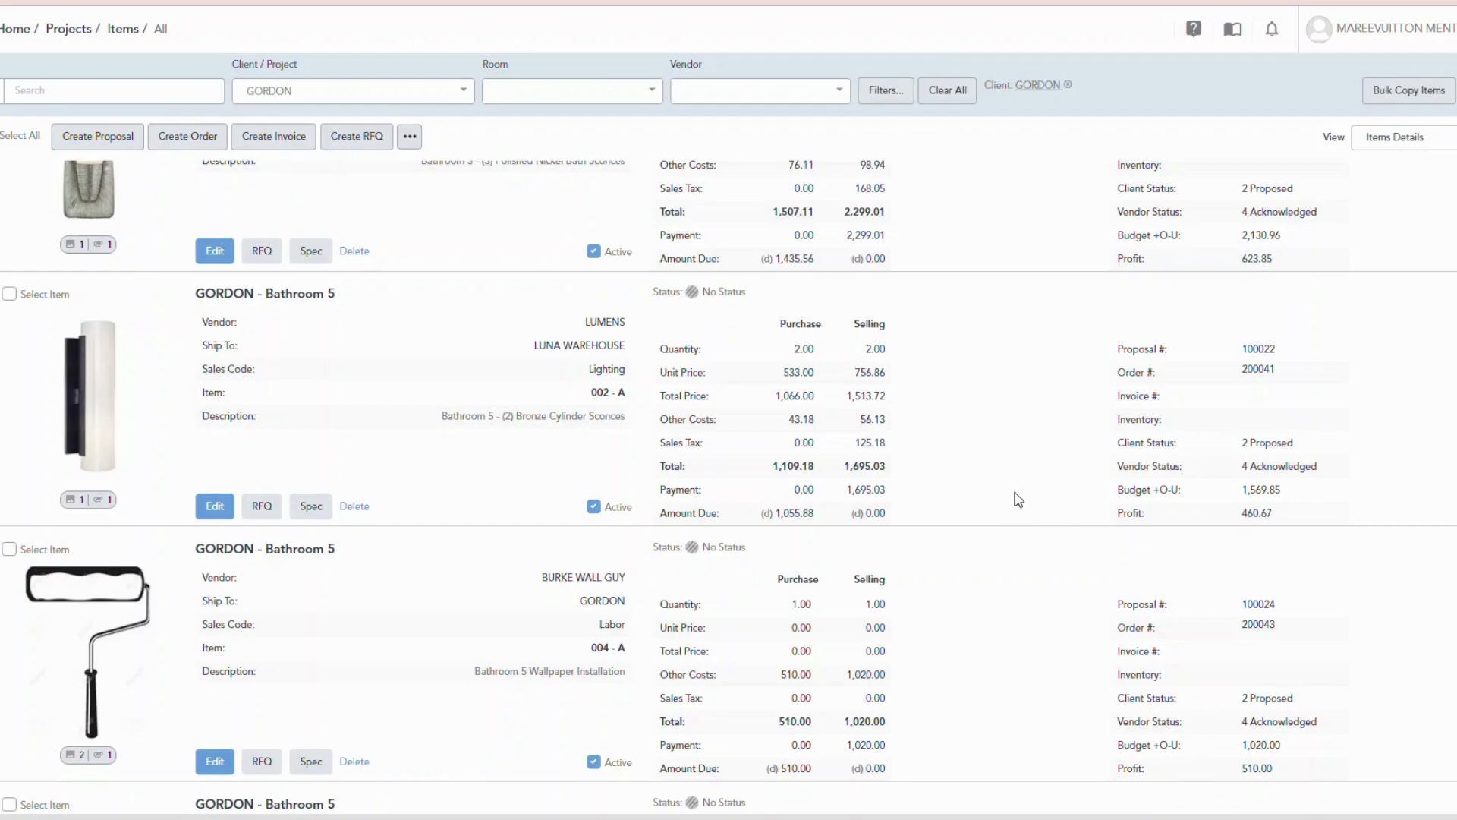
{"action": "scroll", "coordinate": [1019, 501], "scroll_direction": "up", "scroll_amount": 2}
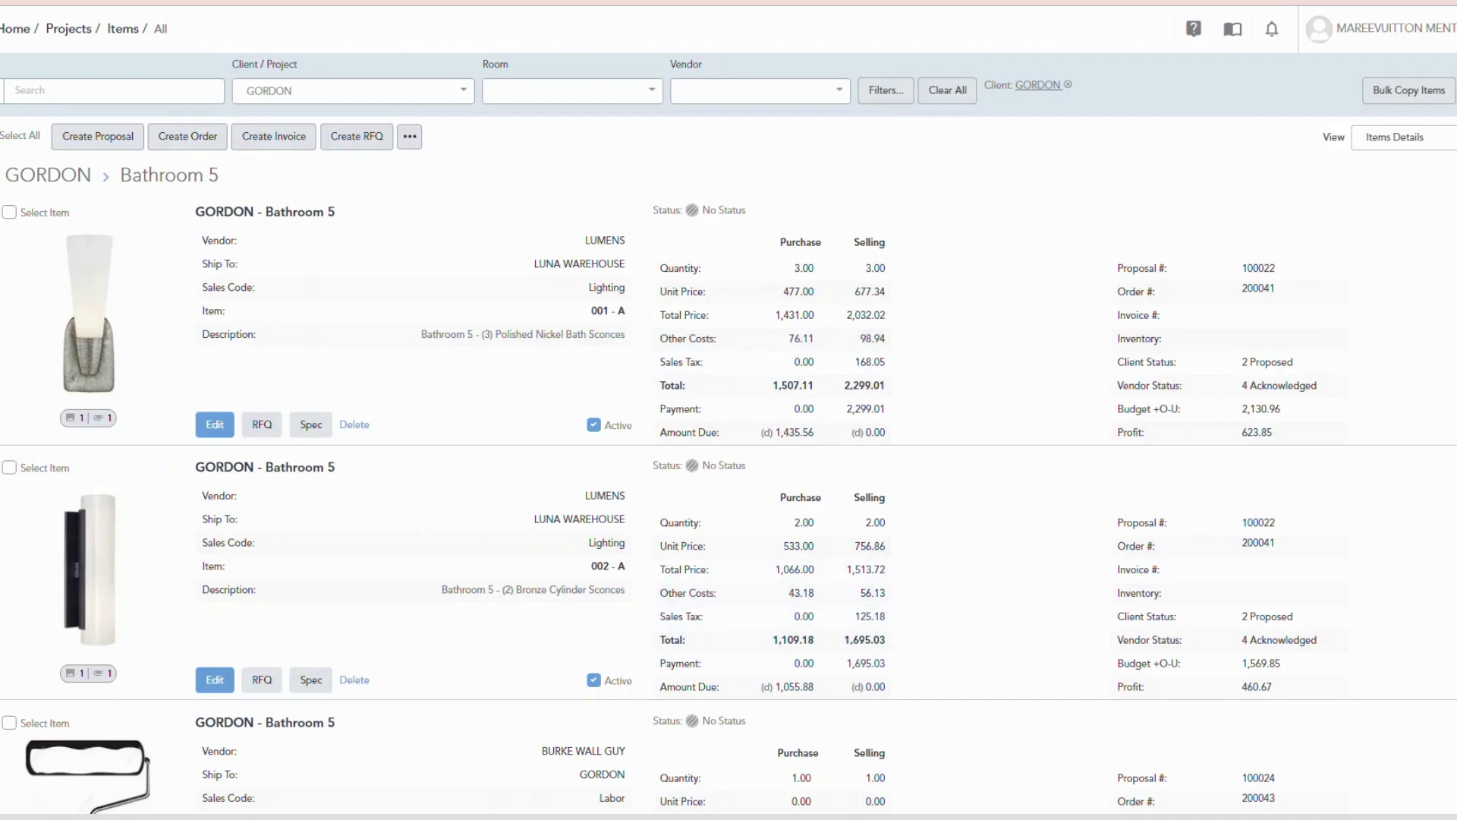
{"action": "left_click", "coordinate": [1258, 291]}
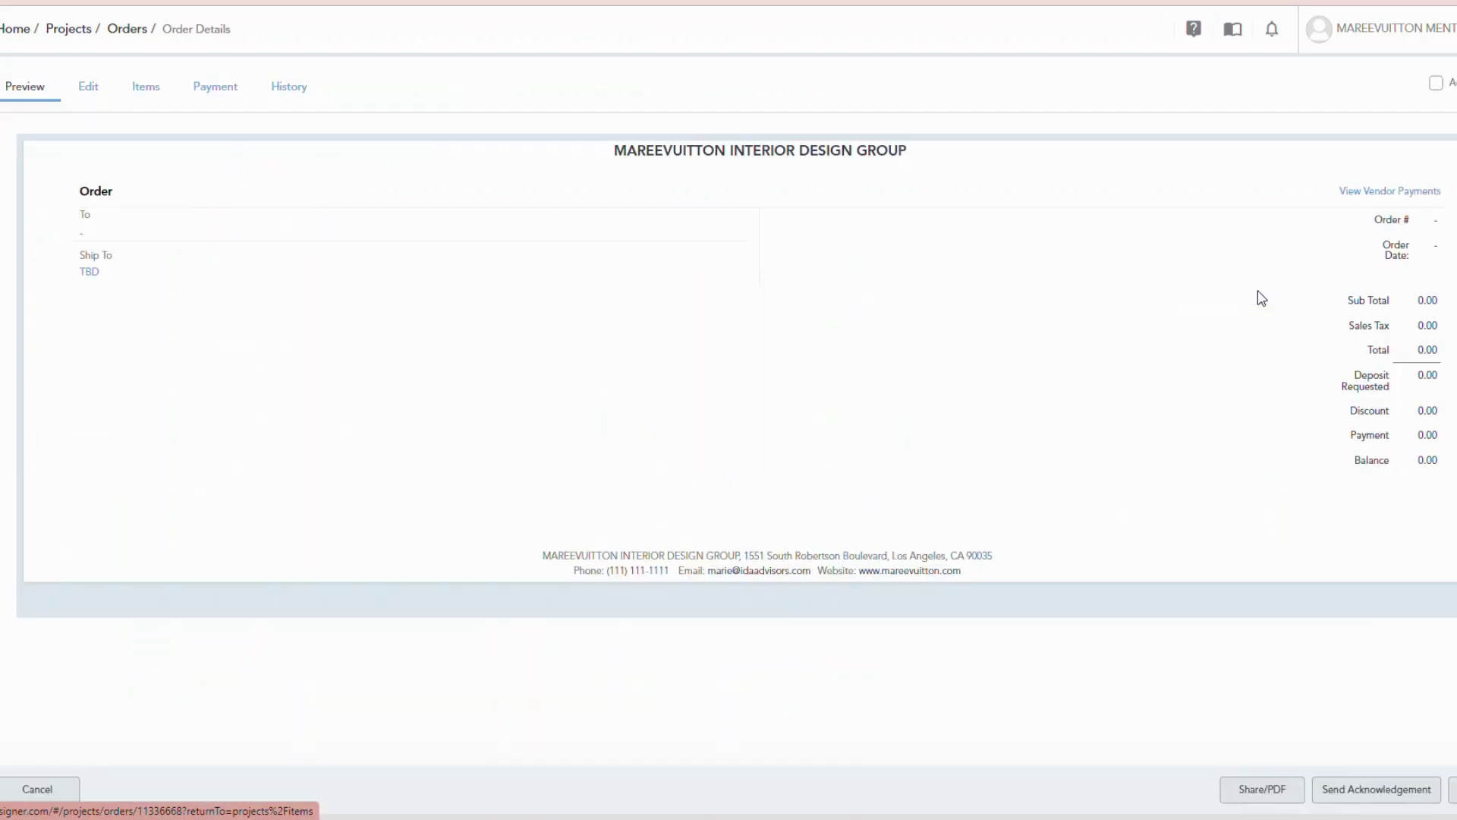
{"action": "scroll", "coordinate": [1350, 507], "scroll_direction": "down", "scroll_amount": 3}
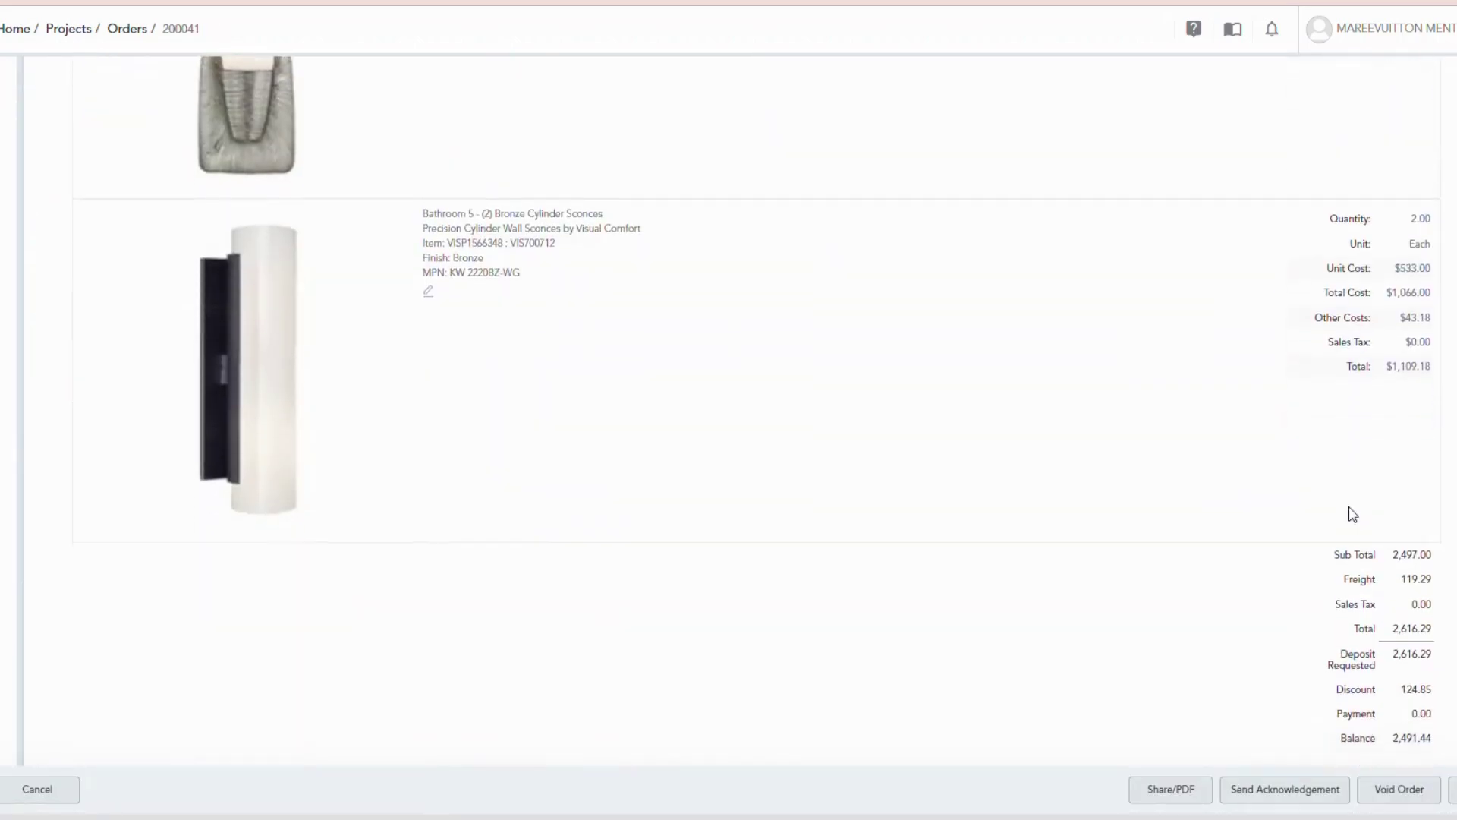
{"action": "scroll", "coordinate": [1352, 514], "scroll_direction": "down", "scroll_amount": 3}
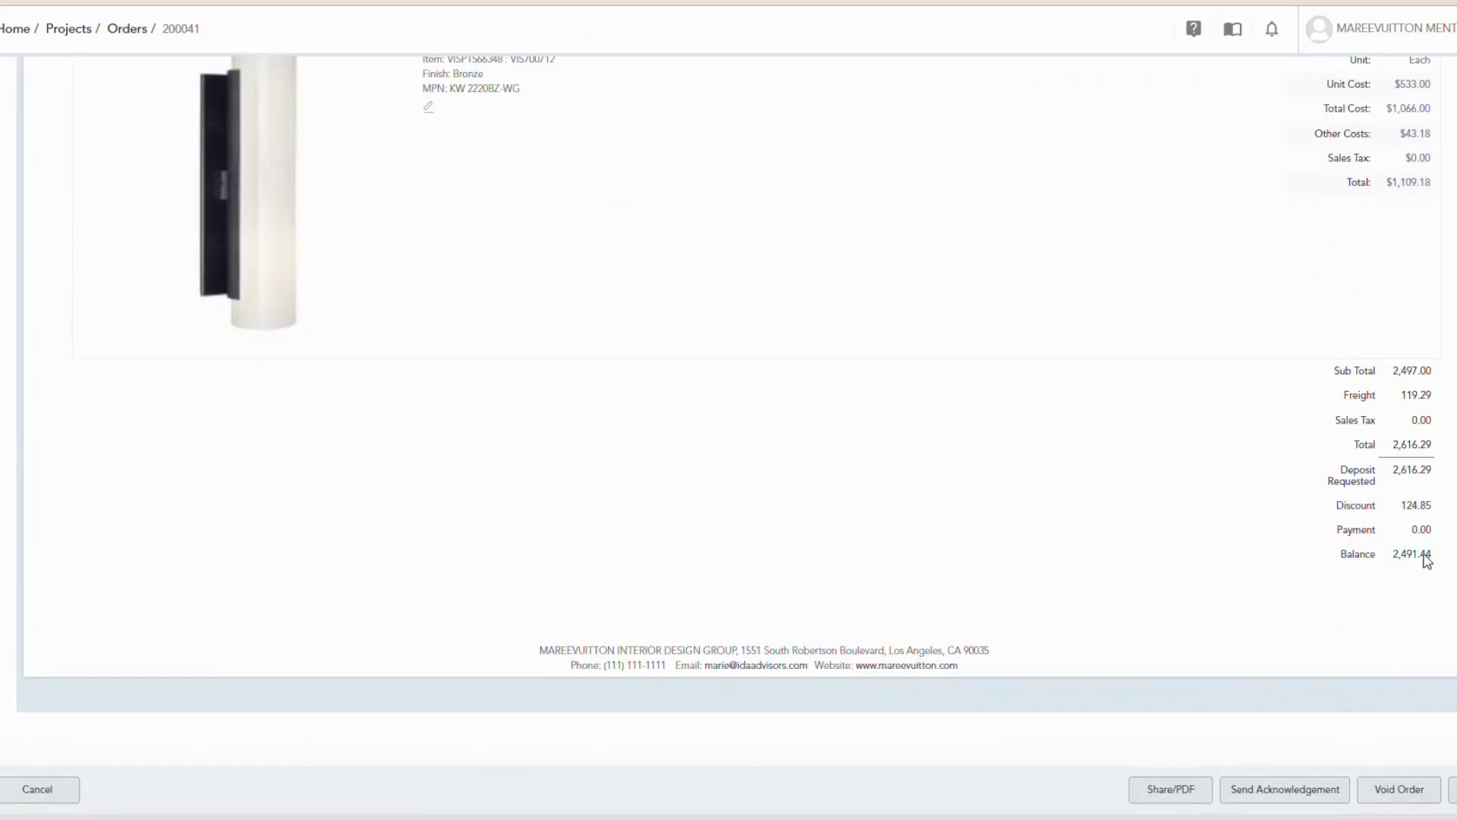
{"action": "left_click", "coordinate": [67, 796]}
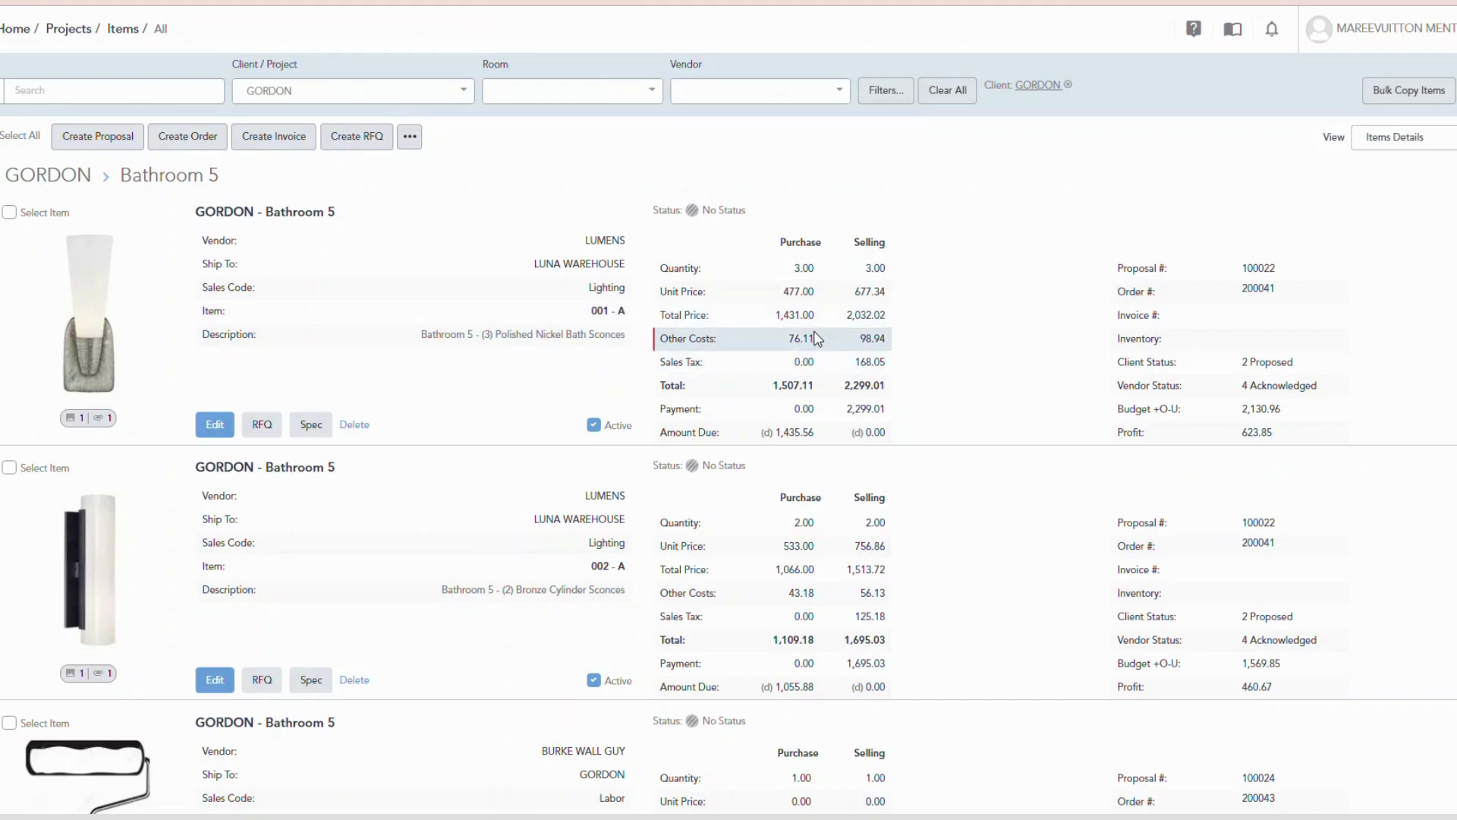
{"action": "left_click", "coordinate": [1266, 291]}
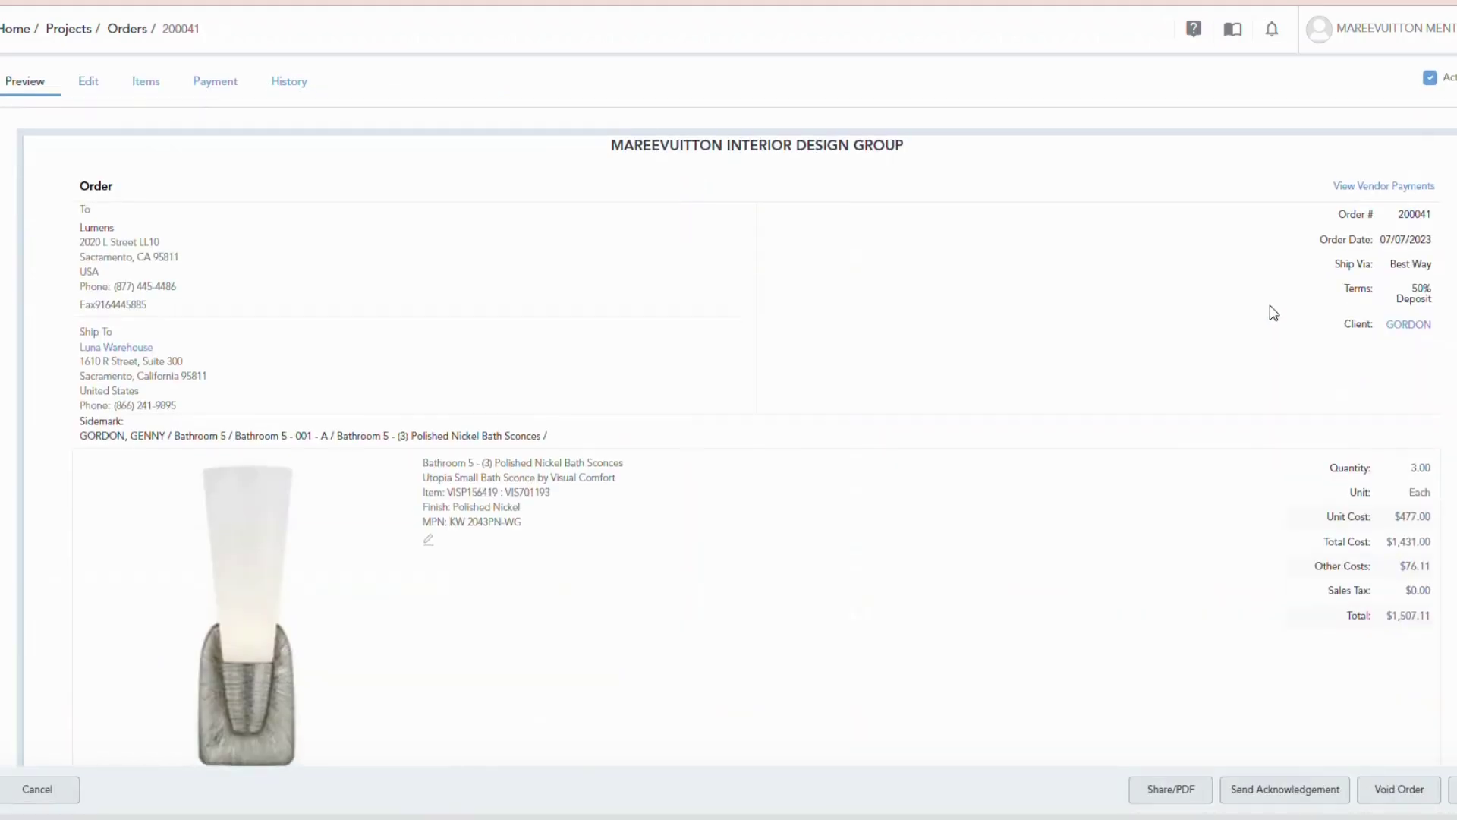
{"action": "scroll", "coordinate": [1269, 304], "scroll_direction": "down", "scroll_amount": 10}
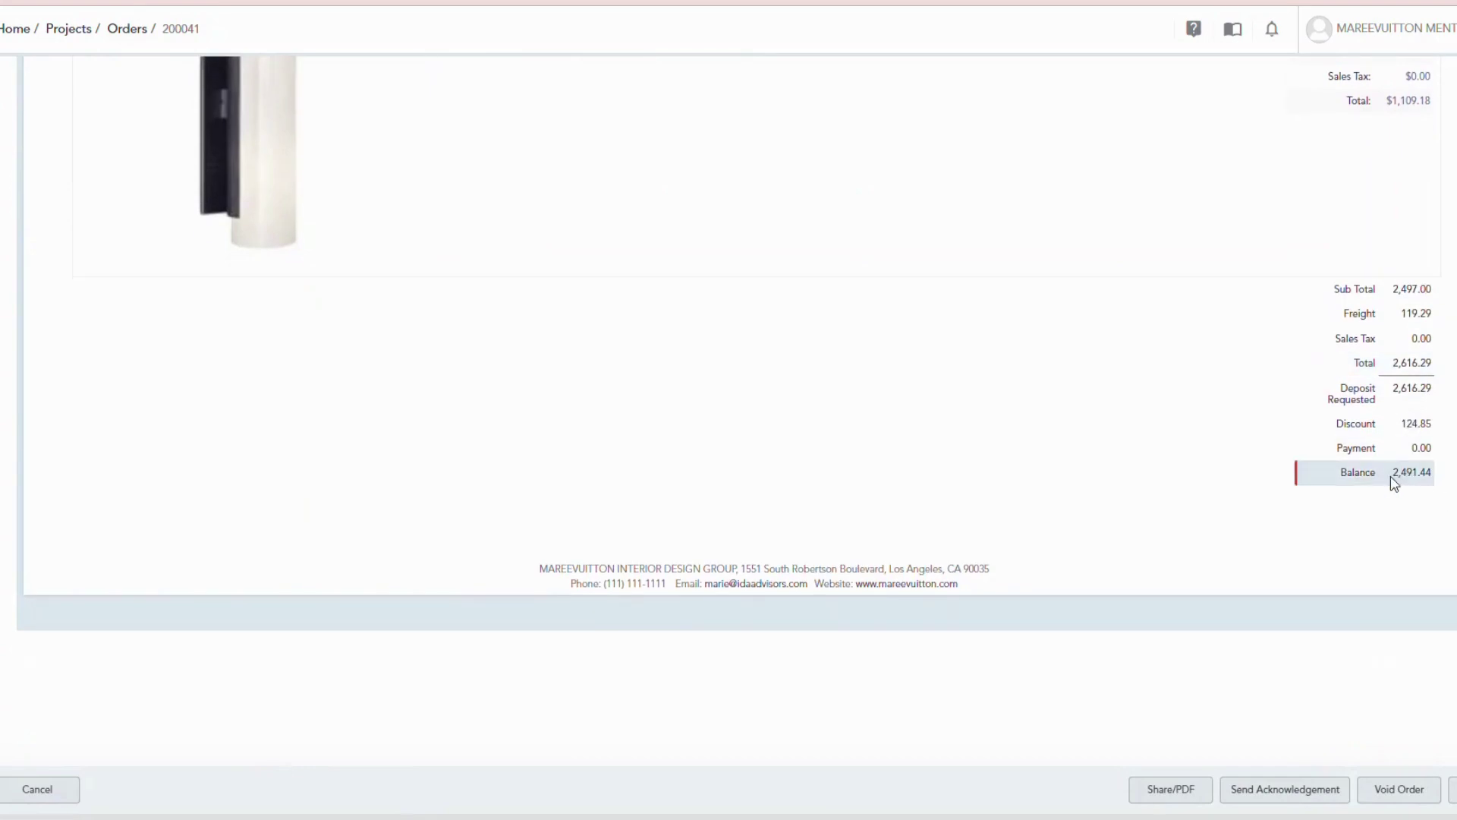
{"action": "left_click_drag", "start_coordinate": [1395, 483], "coordinate": [1447, 492]}
{"action": "left_click", "coordinate": [1436, 483]}
{"action": "left_click", "coordinate": [31, 791]}
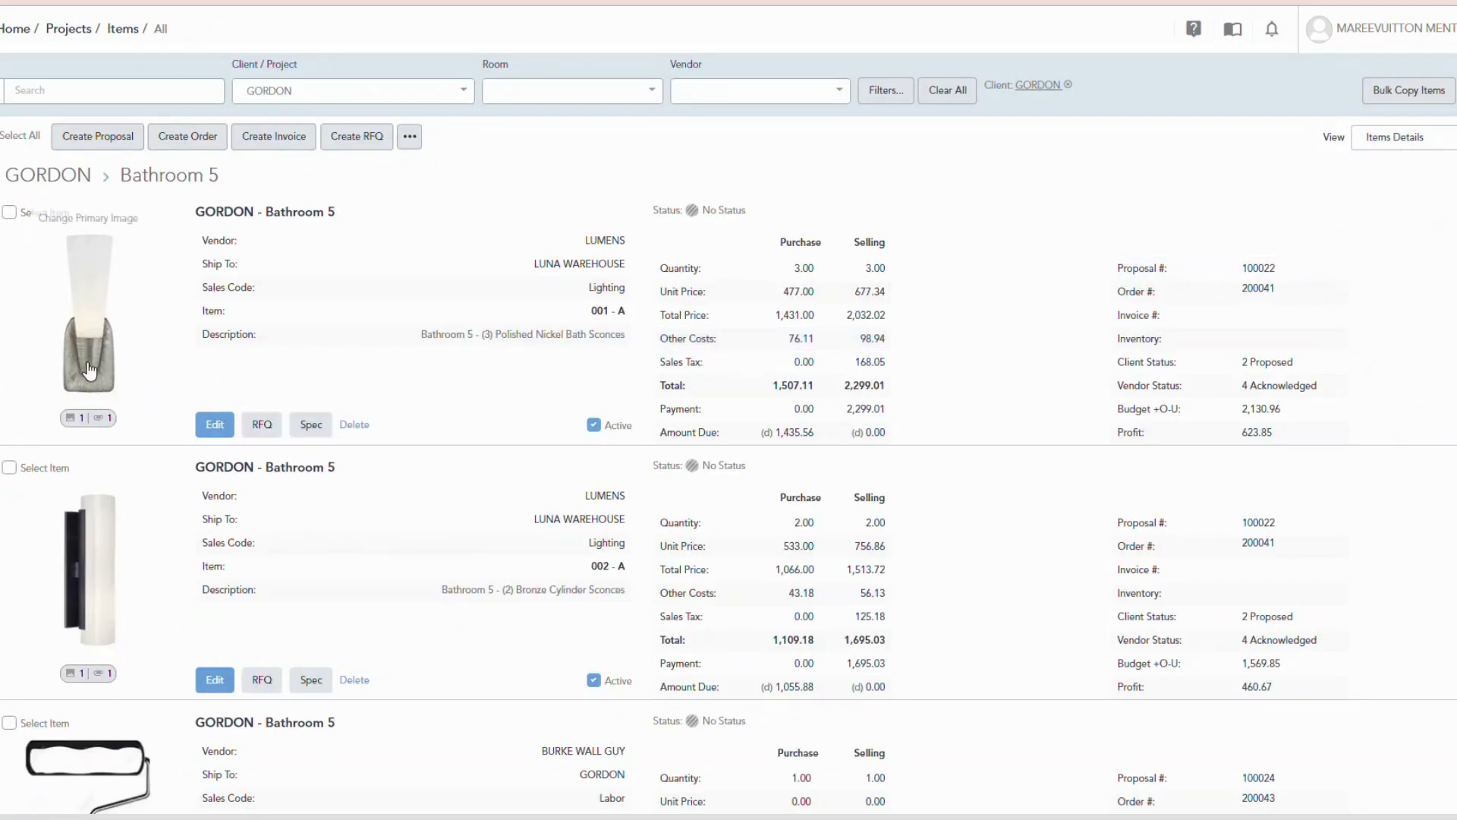
Reopen item 001 - A's Lumens order PDF and scroll to its sconce lines and cost allocation.
{"action": "left_click", "coordinate": [205, 427]}
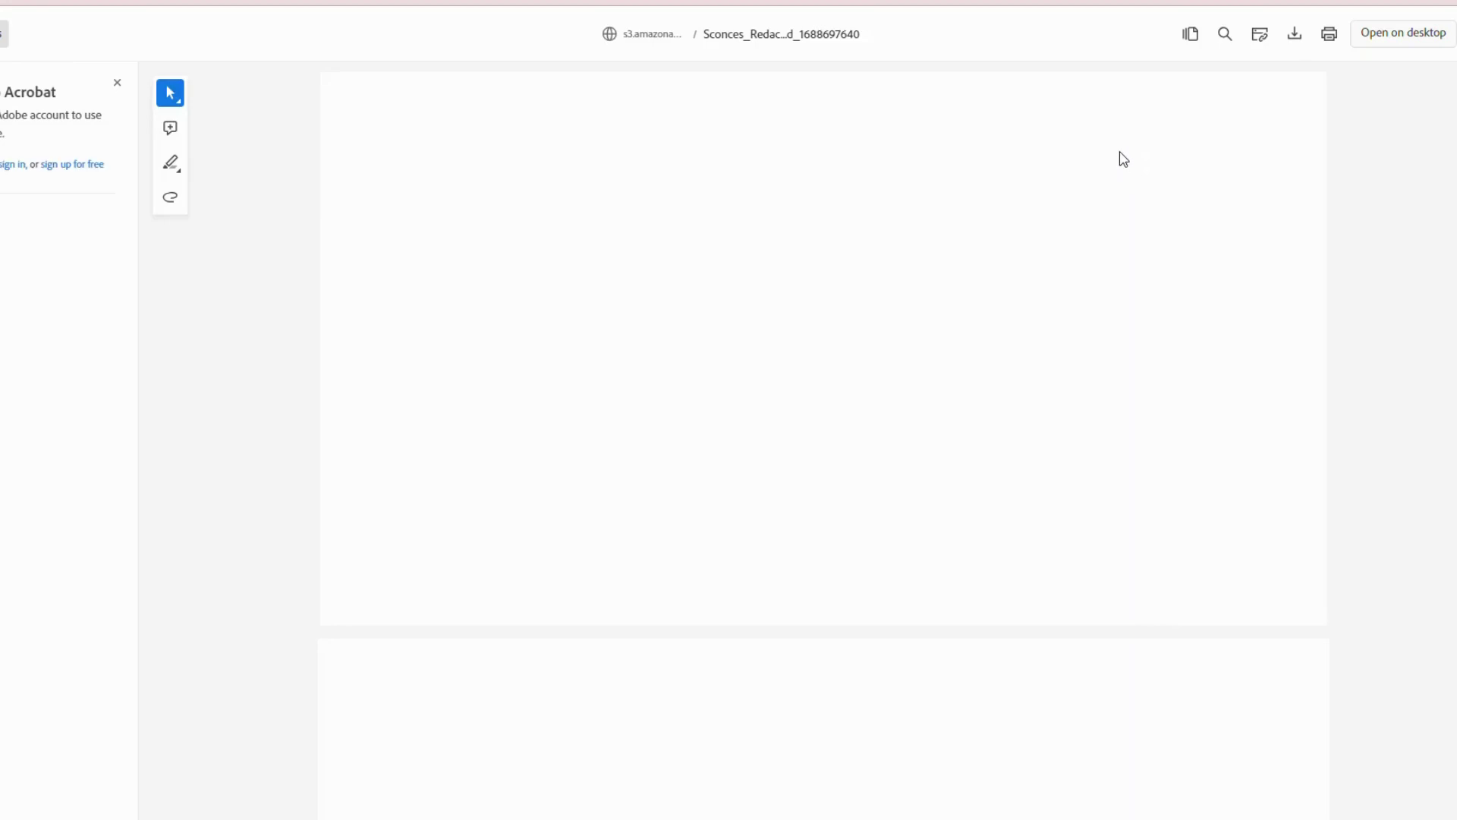
{"action": "scroll", "coordinate": [1122, 161], "scroll_direction": "down", "scroll_amount": 4}
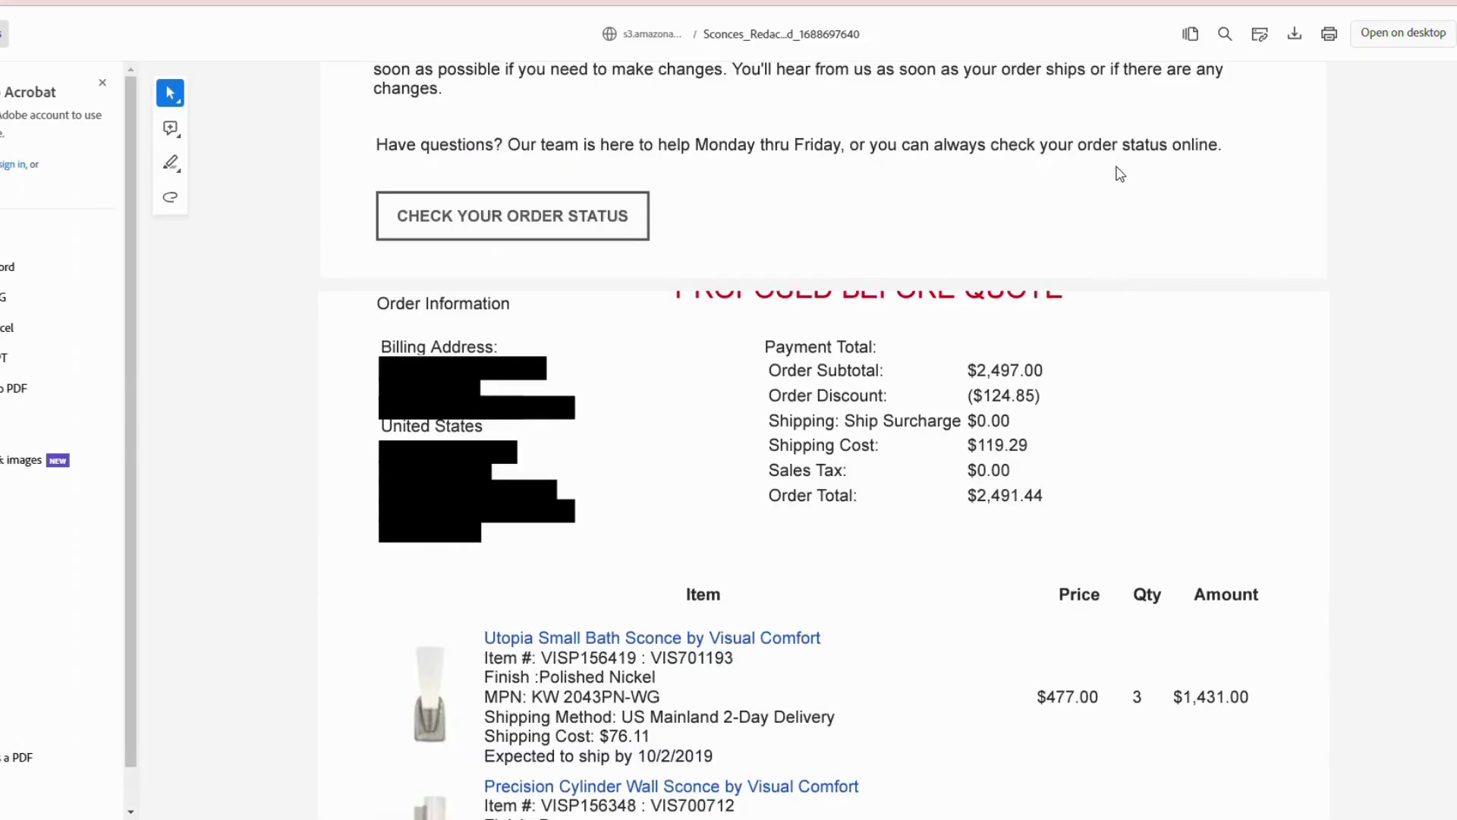
{"action": "scroll", "coordinate": [1120, 173], "scroll_direction": "down", "scroll_amount": 4}
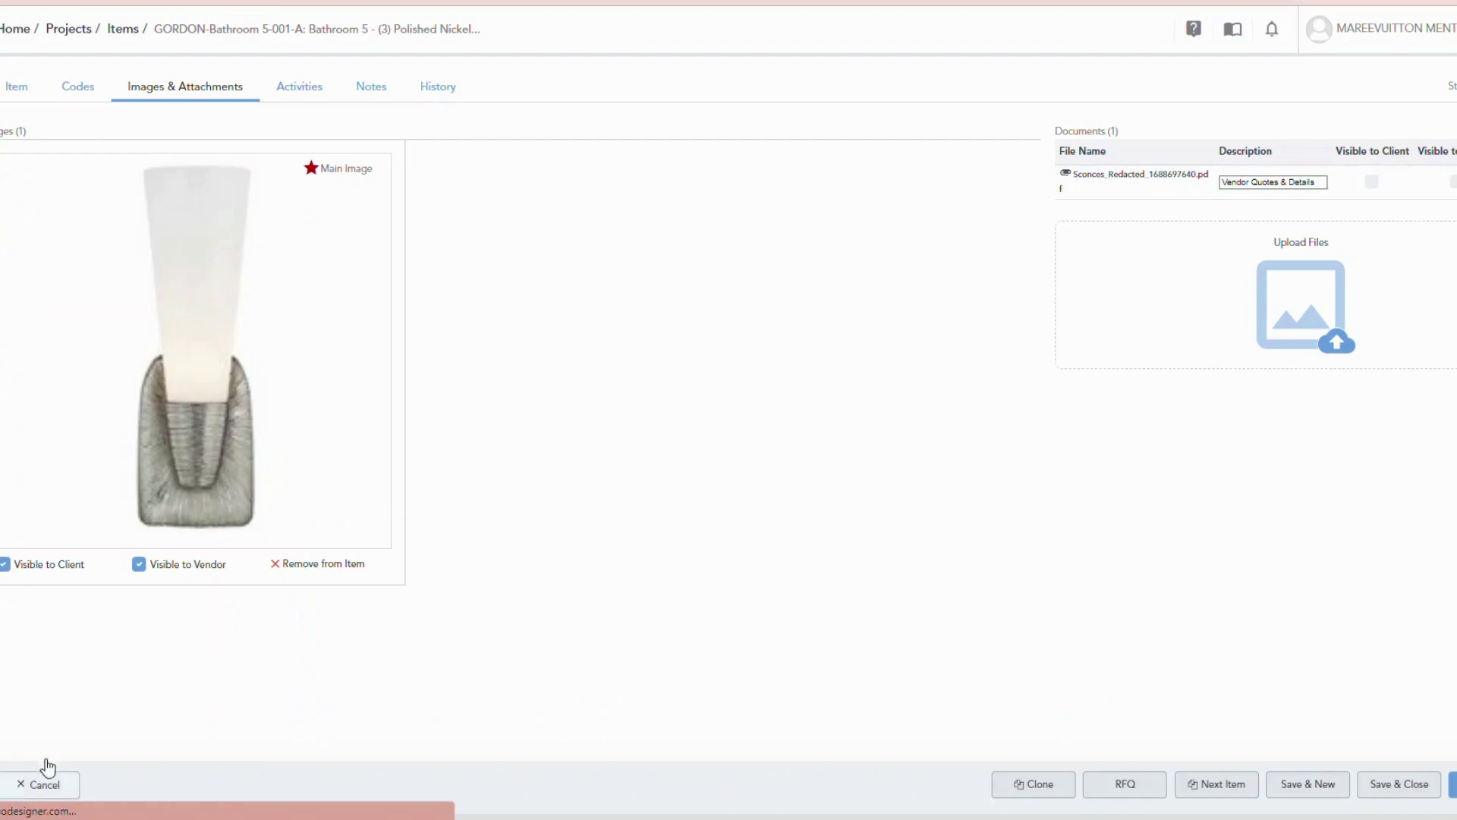
Leave item 001 - A, check order 200041's totals, and go back to the items list.
{"action": "left_click", "coordinate": [45, 782]}
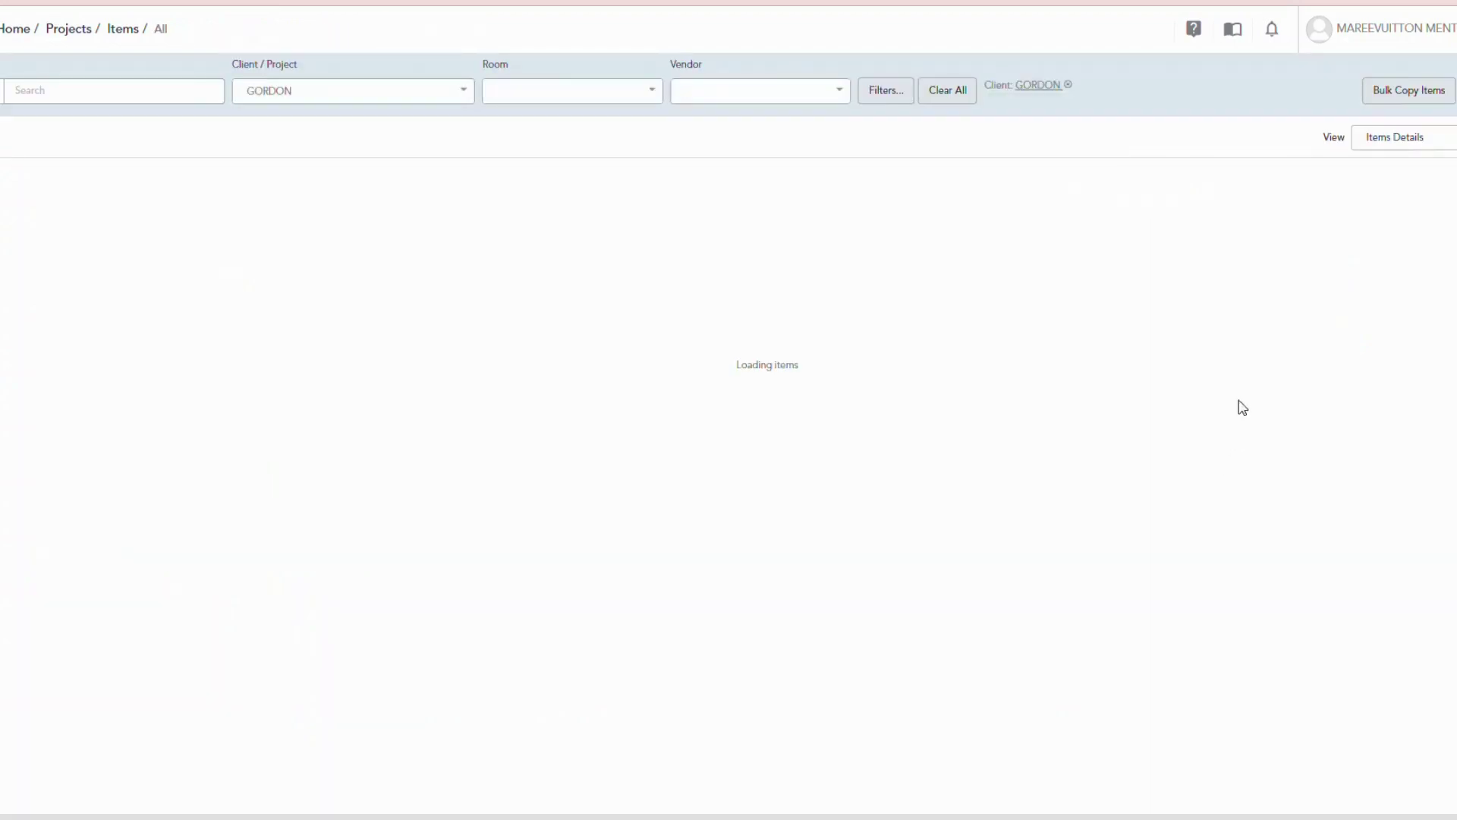
{"action": "left_click", "coordinate": [1256, 290]}
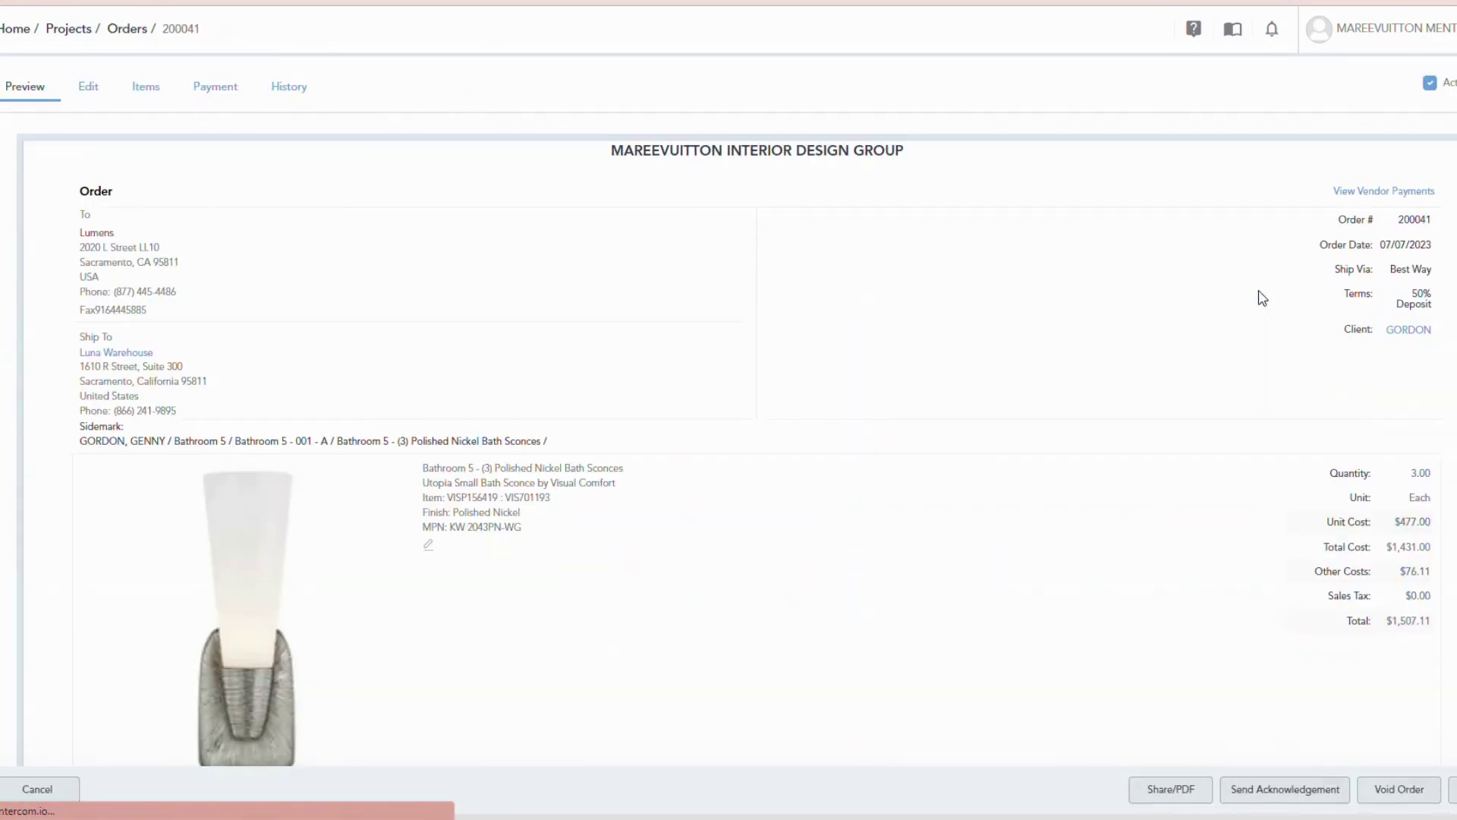
{"action": "scroll", "coordinate": [1263, 296], "scroll_direction": "down", "scroll_amount": 15}
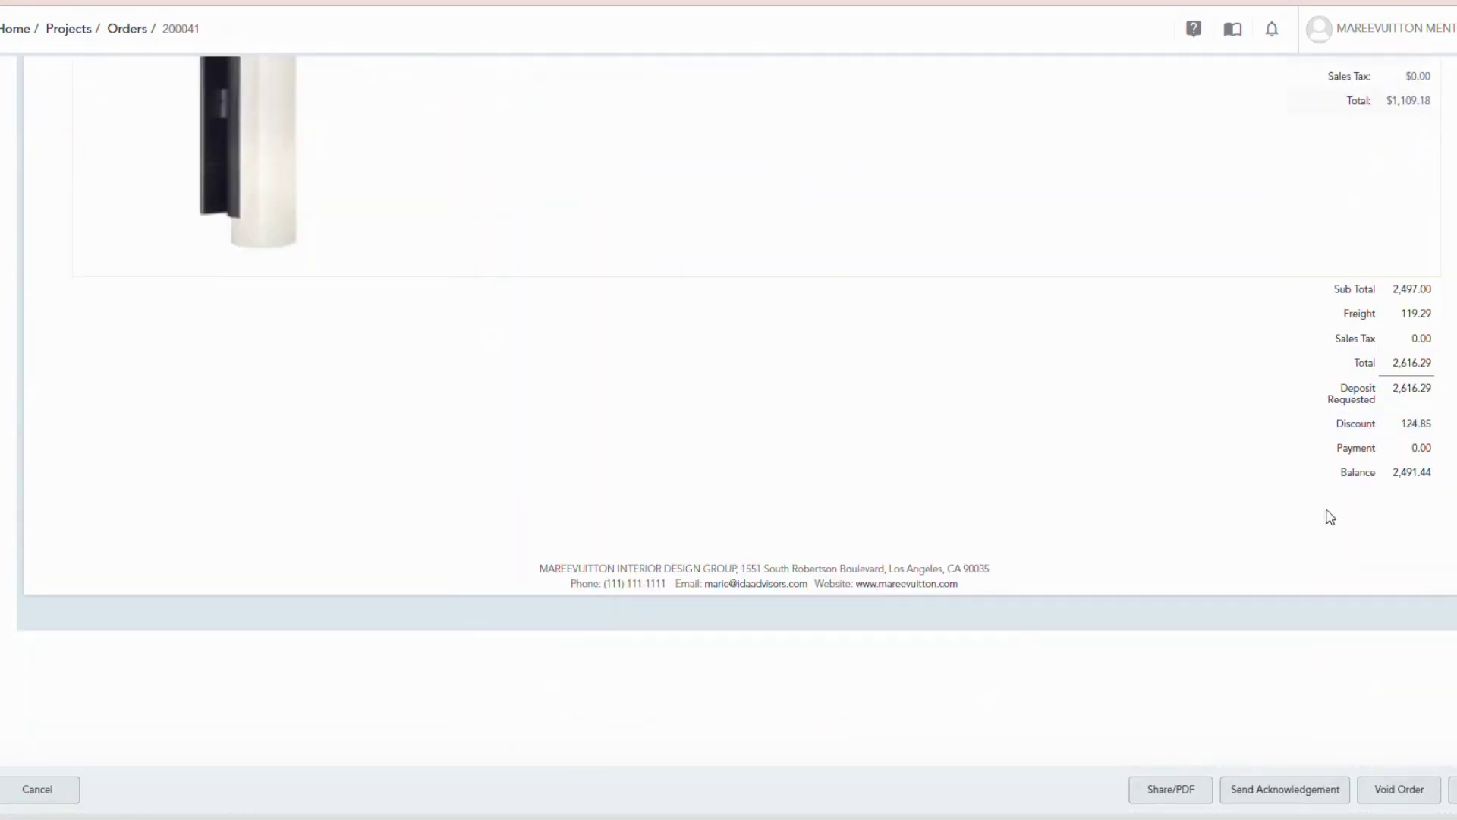
{"action": "left_click", "coordinate": [38, 793]}
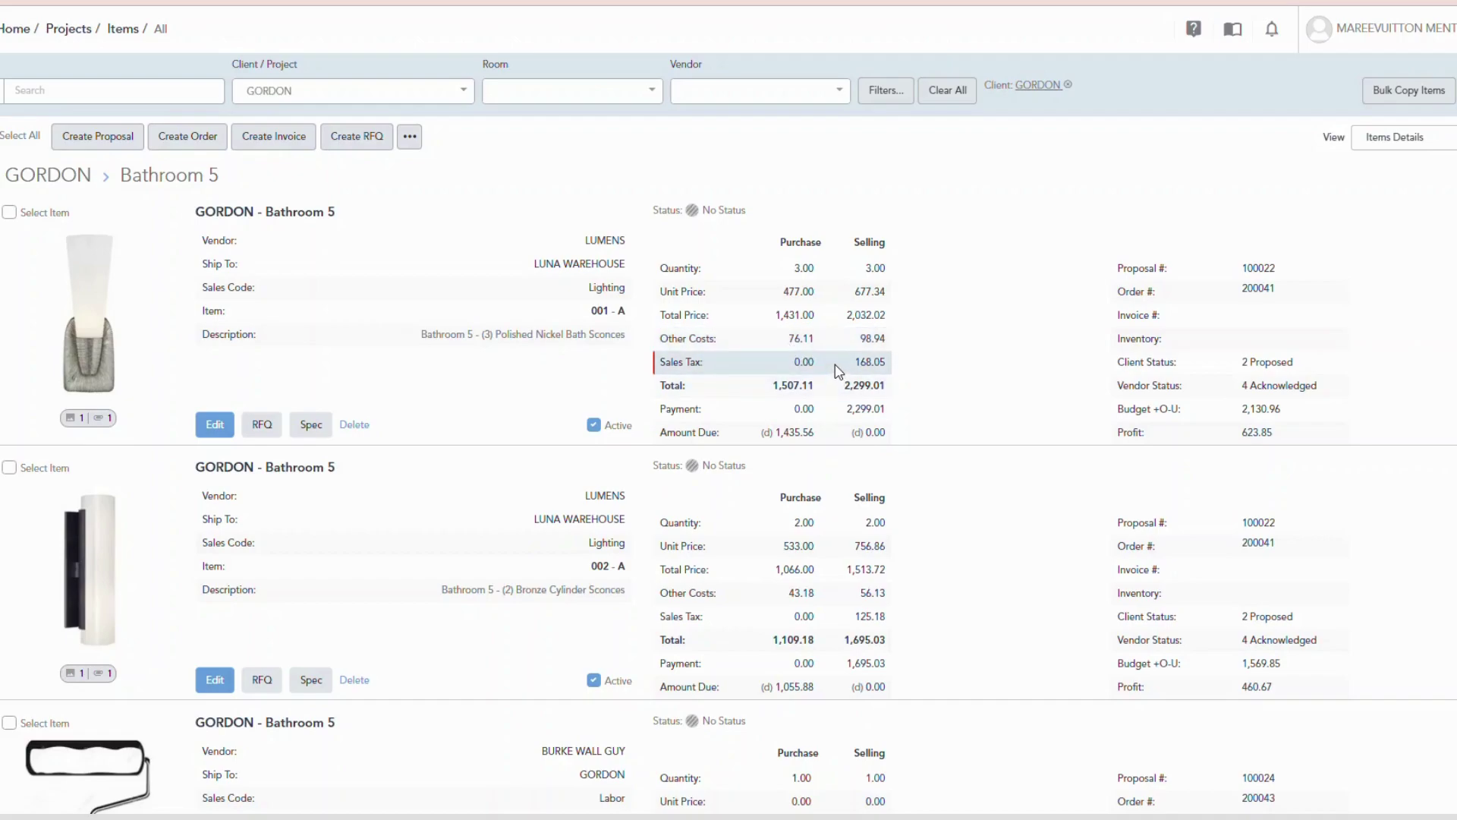
{"action": "scroll", "coordinate": [839, 372], "scroll_direction": "down", "scroll_amount": 2}
{"action": "scroll", "coordinate": [839, 372], "scroll_direction": "down", "scroll_amount": 2}
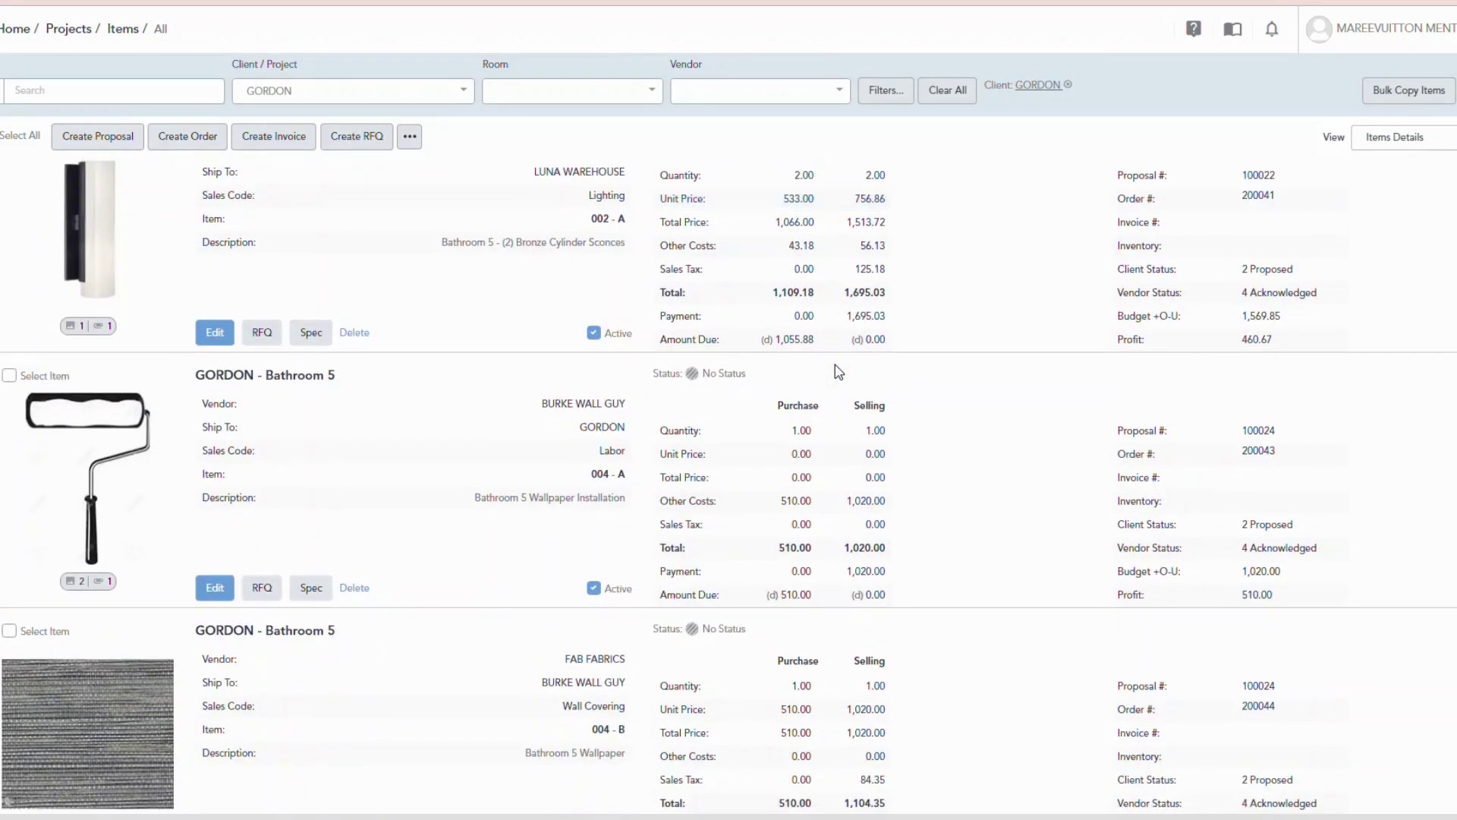
{"action": "scroll", "coordinate": [841, 369], "scroll_direction": "up", "scroll_amount": 4}
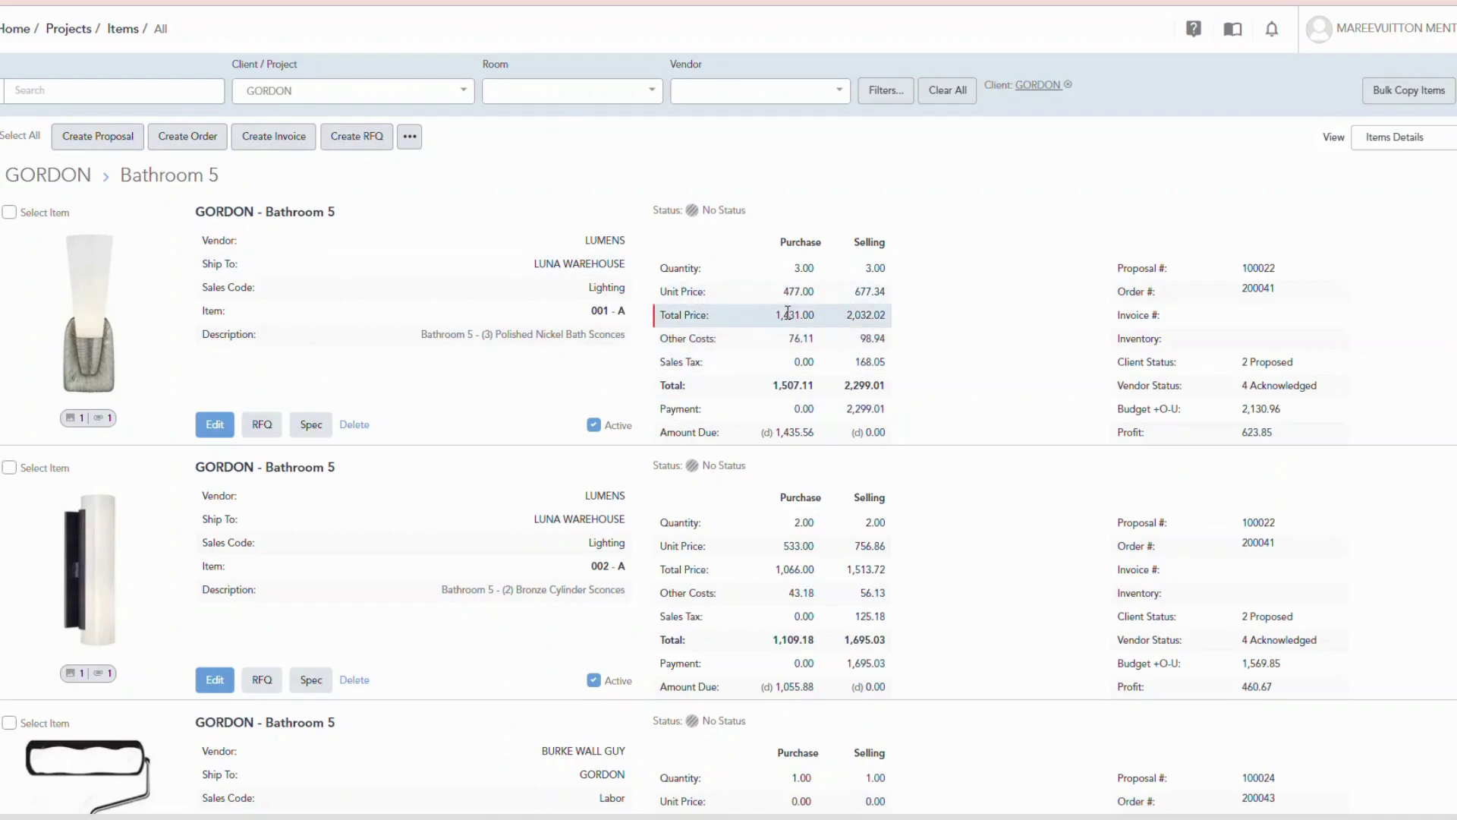
{"action": "left_click_drag", "start_coordinate": [775, 317], "coordinate": [824, 319]}
{"action": "scroll", "coordinate": [787, 304], "scroll_direction": "down", "scroll_amount": 3}
{"action": "scroll", "coordinate": [787, 304], "scroll_direction": "down", "scroll_amount": 2}
{"action": "scroll", "coordinate": [785, 311], "scroll_direction": "up", "scroll_amount": 3}
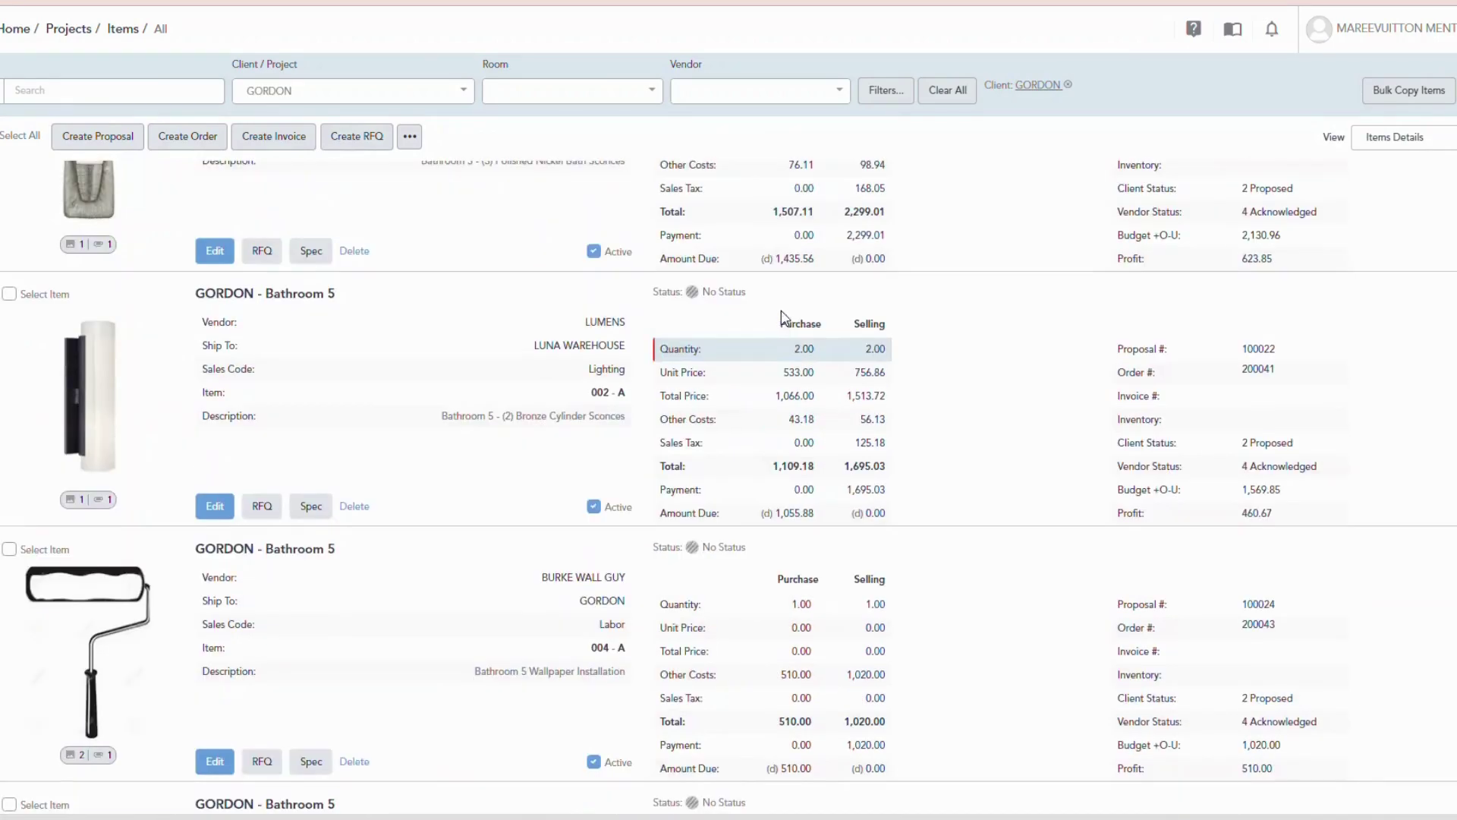
{"action": "scroll", "coordinate": [779, 199], "scroll_direction": "up", "scroll_amount": 2}
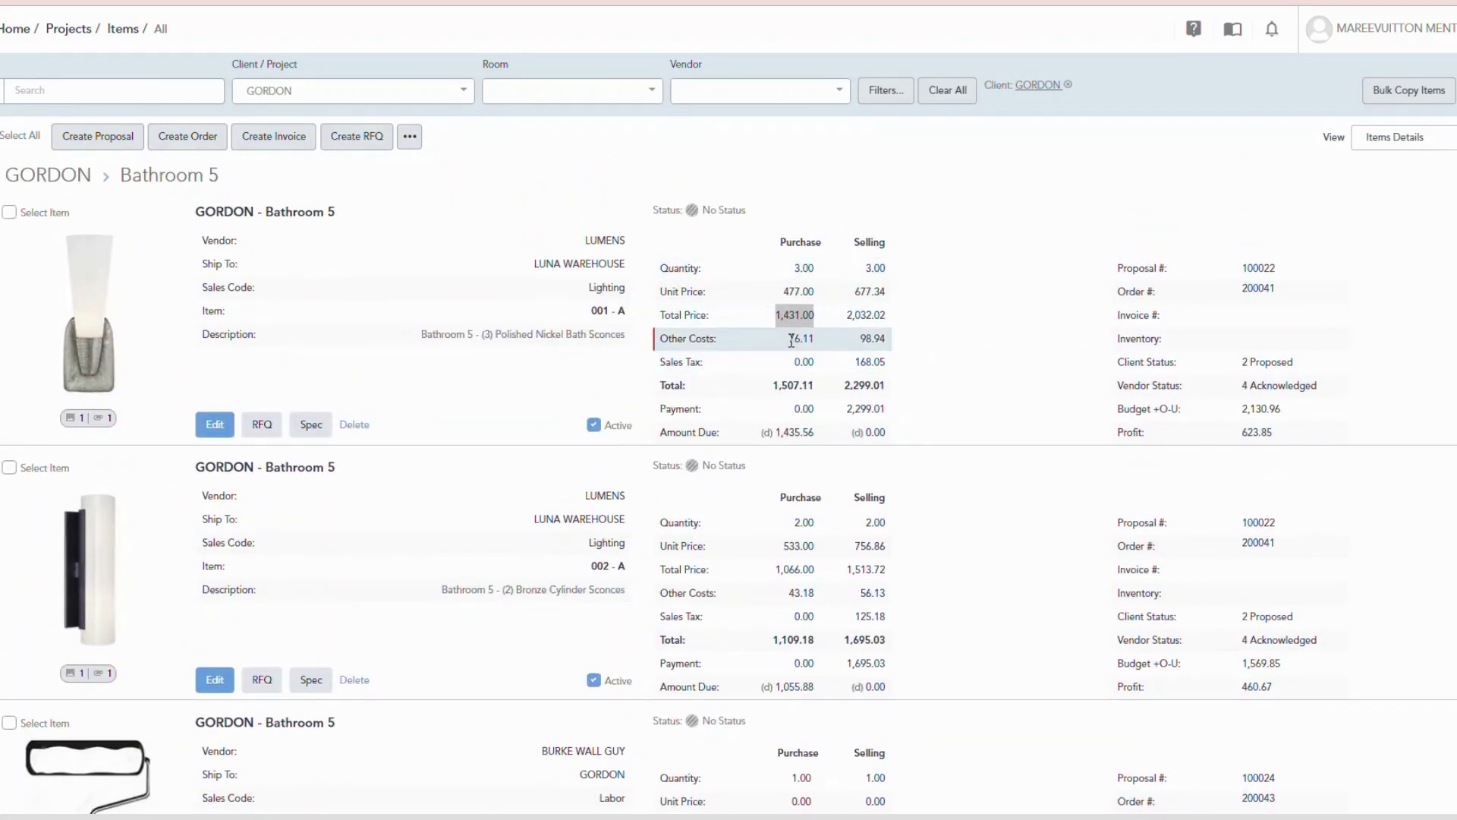
{"action": "left_click_drag", "start_coordinate": [792, 340], "coordinate": [825, 348]}
{"action": "left_click_drag", "start_coordinate": [860, 340], "coordinate": [894, 345]}
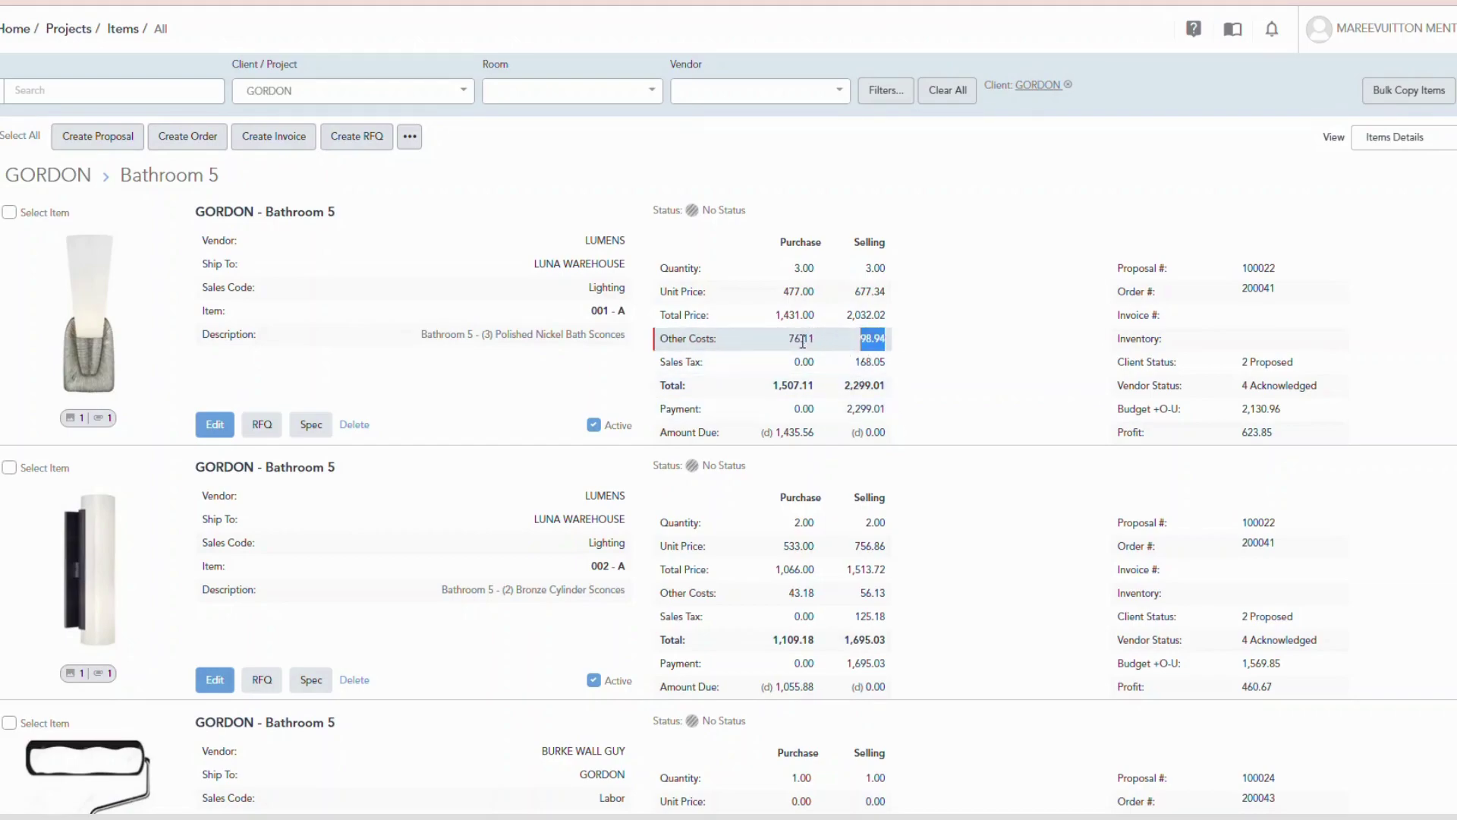
{"action": "left_click_drag", "start_coordinate": [794, 339], "coordinate": [823, 347]}
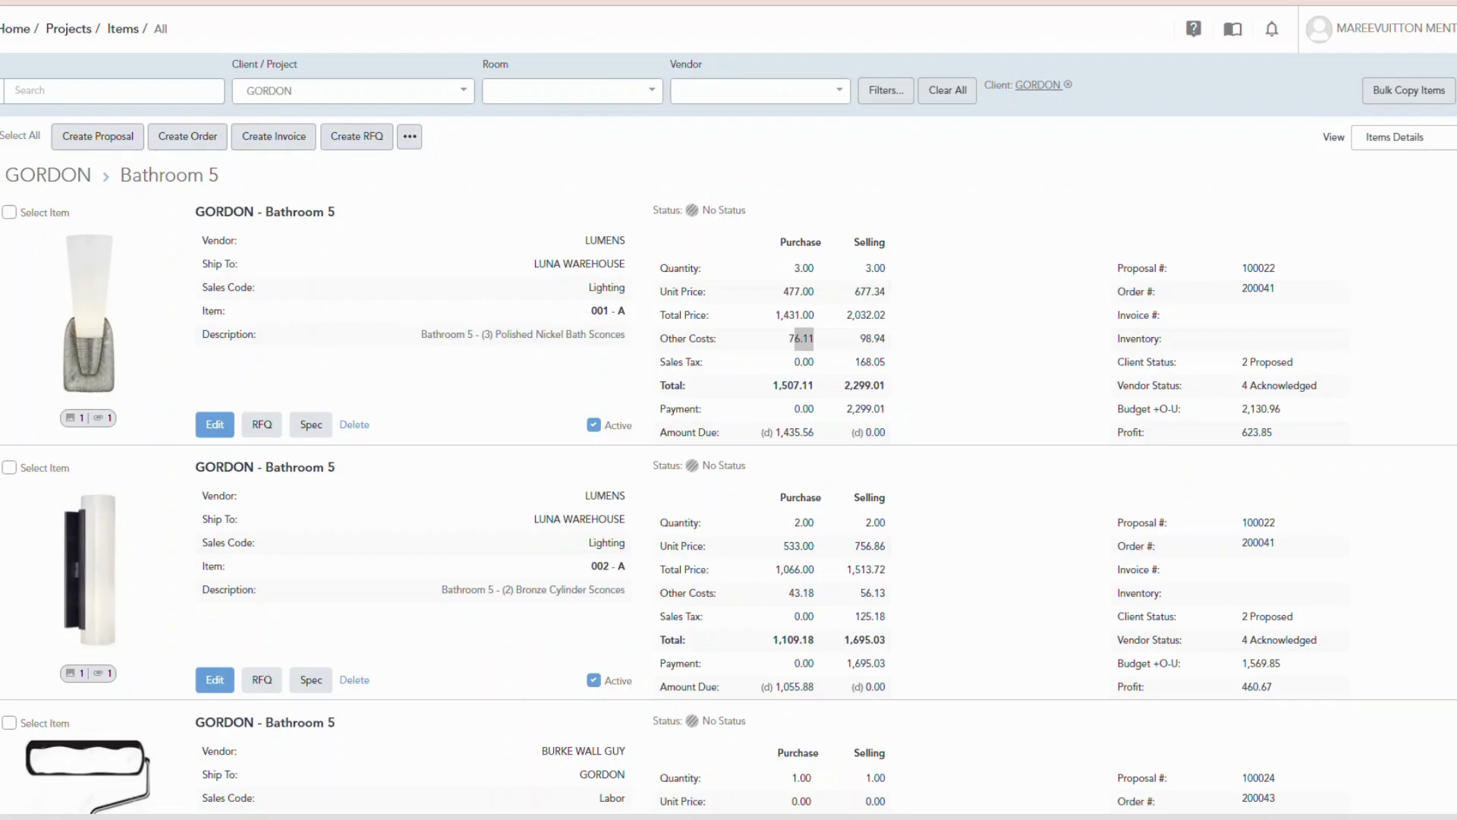
Bring up the freight allocation workbook, review its $2,622.00 total, and move it beside the items.
{"action": "key", "text": "alt+Tab"}
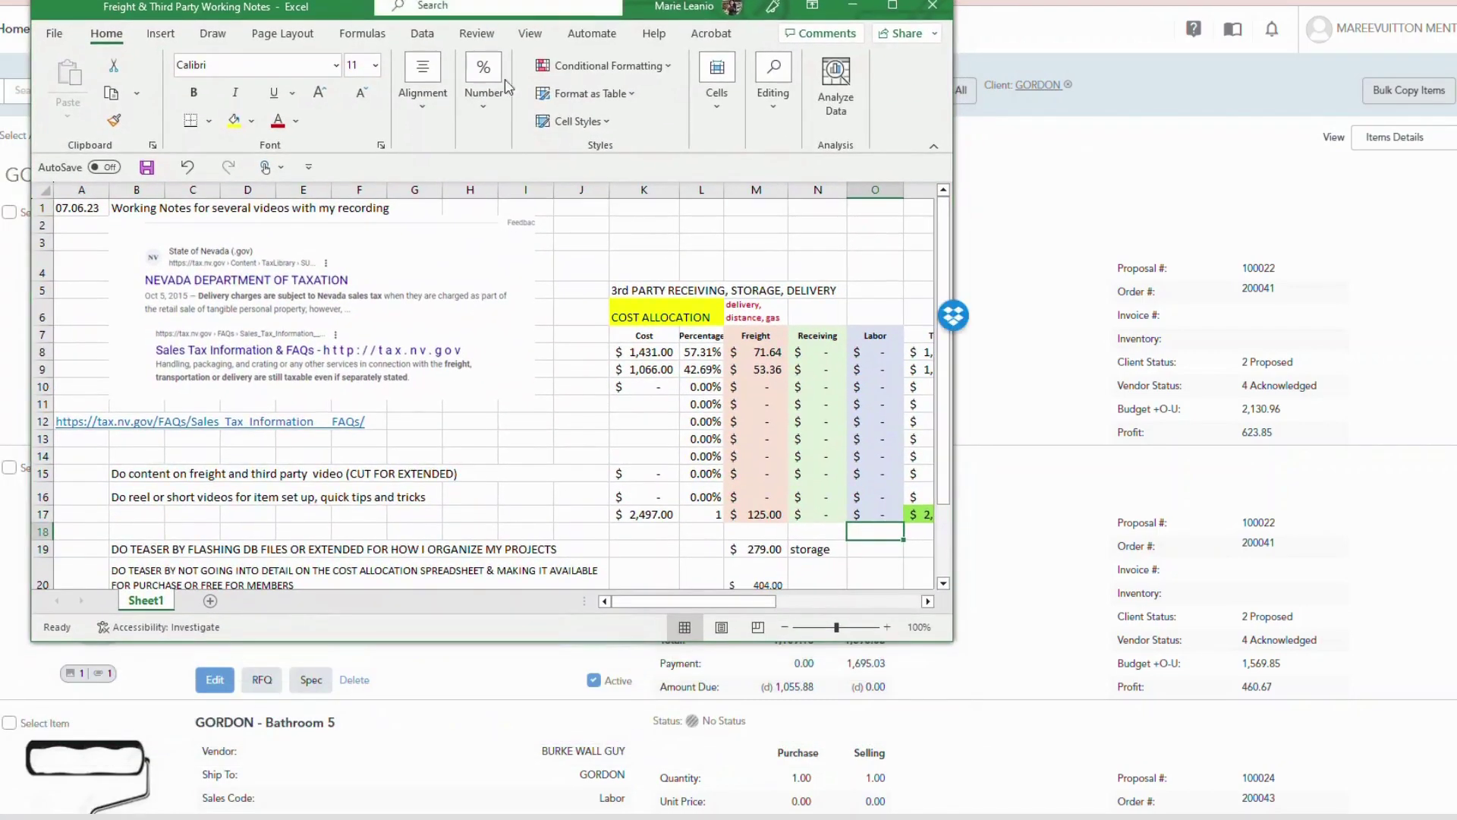
{"action": "scroll", "coordinate": [690, 510], "scroll_direction": "down", "scroll_amount": 3}
{"action": "left_click_drag", "start_coordinate": [672, 609], "coordinate": [746, 591]}
{"action": "scroll", "coordinate": [608, 446], "scroll_direction": "up", "scroll_amount": 1}
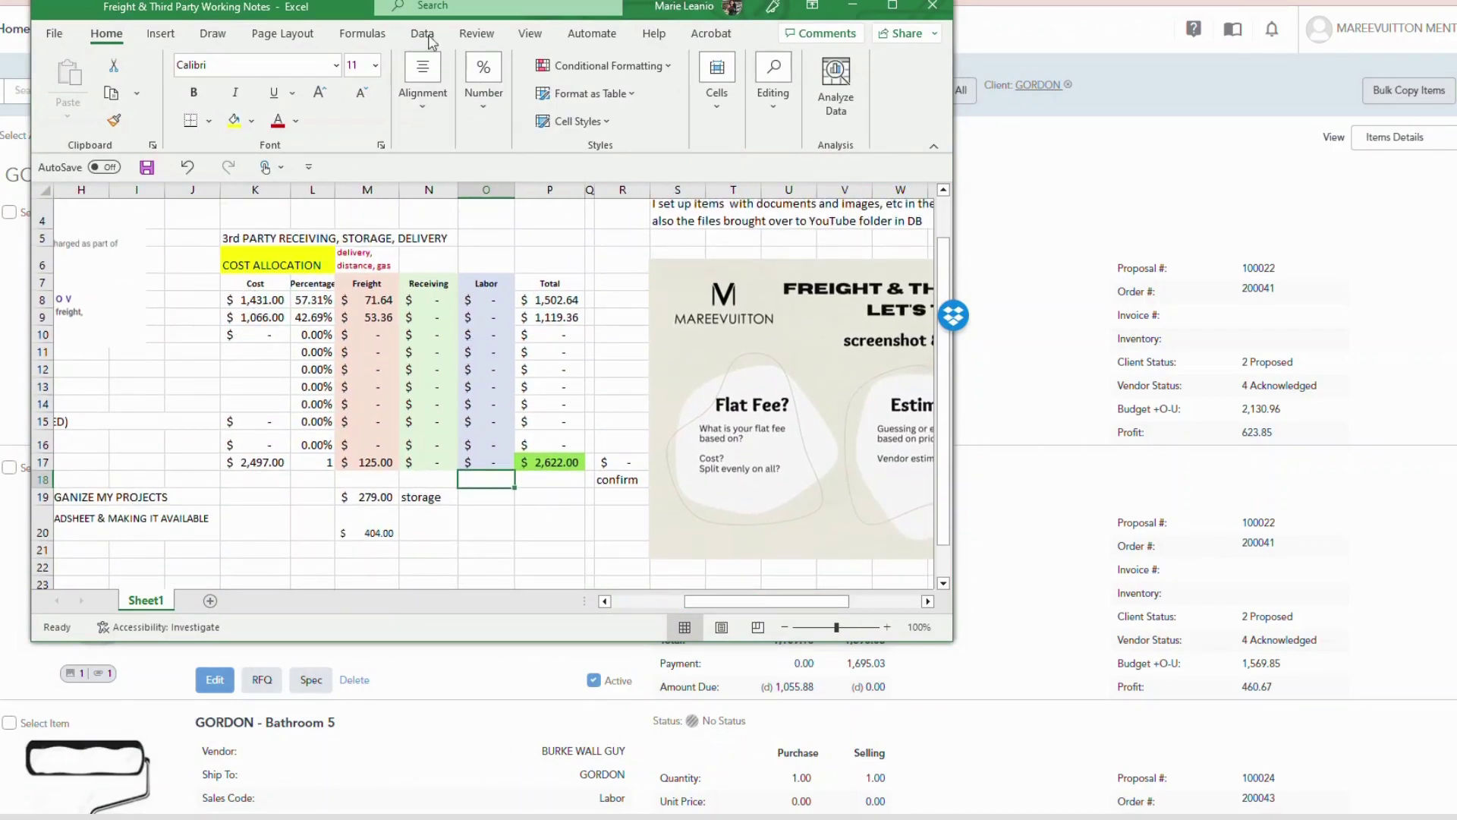
{"action": "left_click_drag", "start_coordinate": [636, 23], "coordinate": [371, 0]}
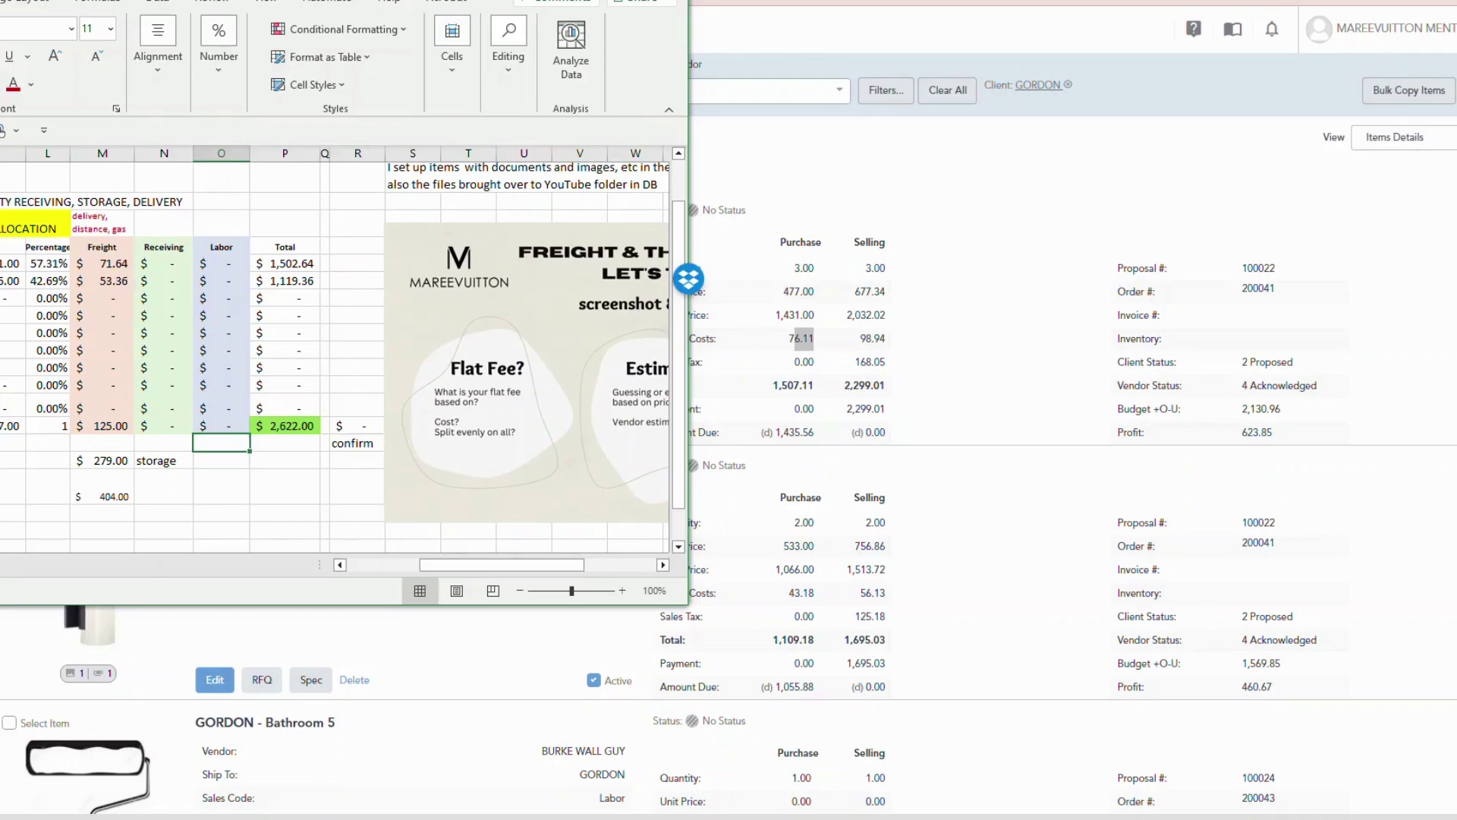
Open sconce item 001 - A for editing, scrolled to its 76.11 other costs.
{"action": "key", "text": "alt+Tab"}
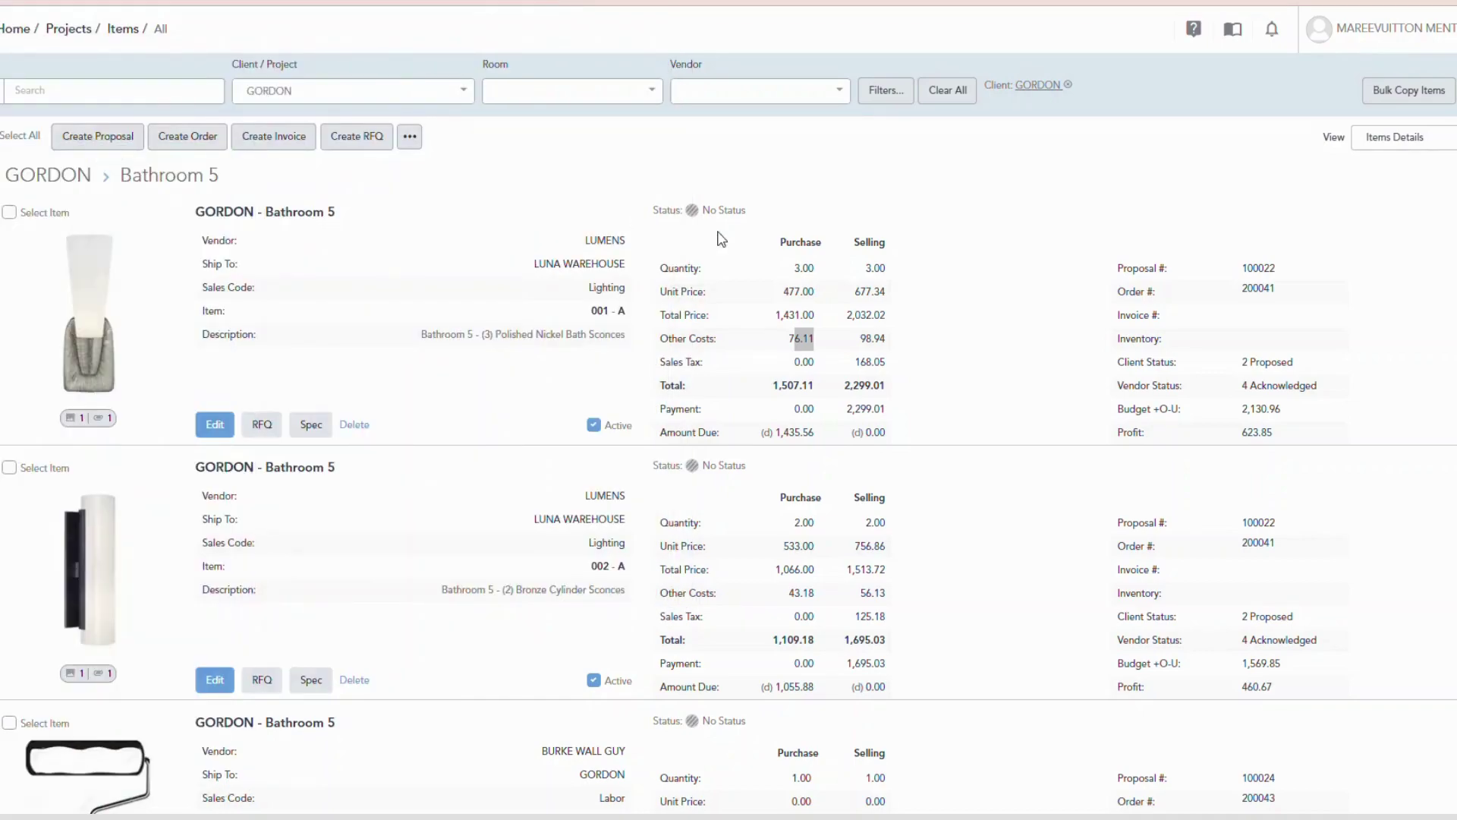
{"action": "left_click", "coordinate": [211, 426]}
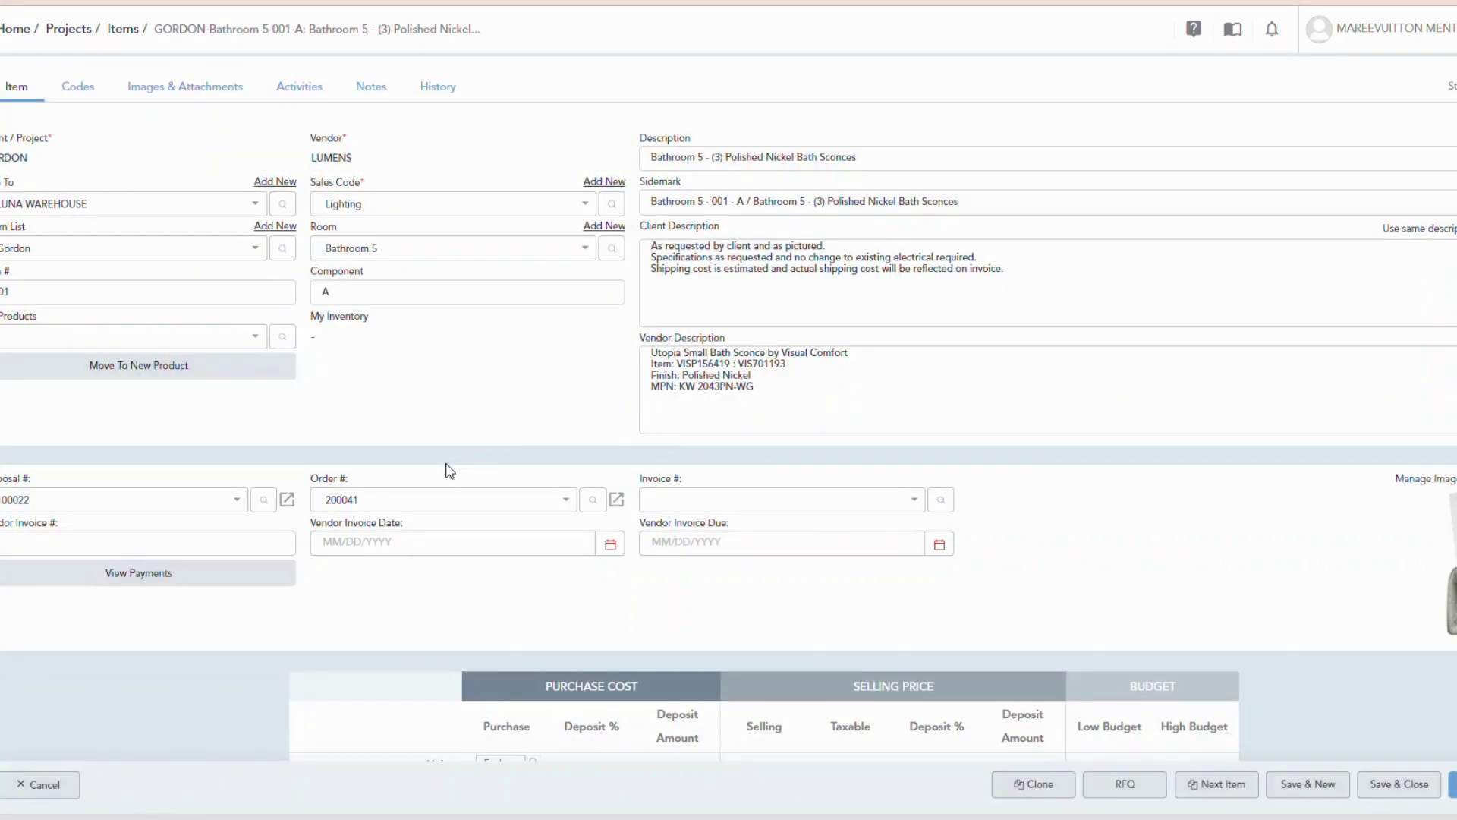
{"action": "scroll", "coordinate": [455, 486], "scroll_direction": "down", "scroll_amount": 5}
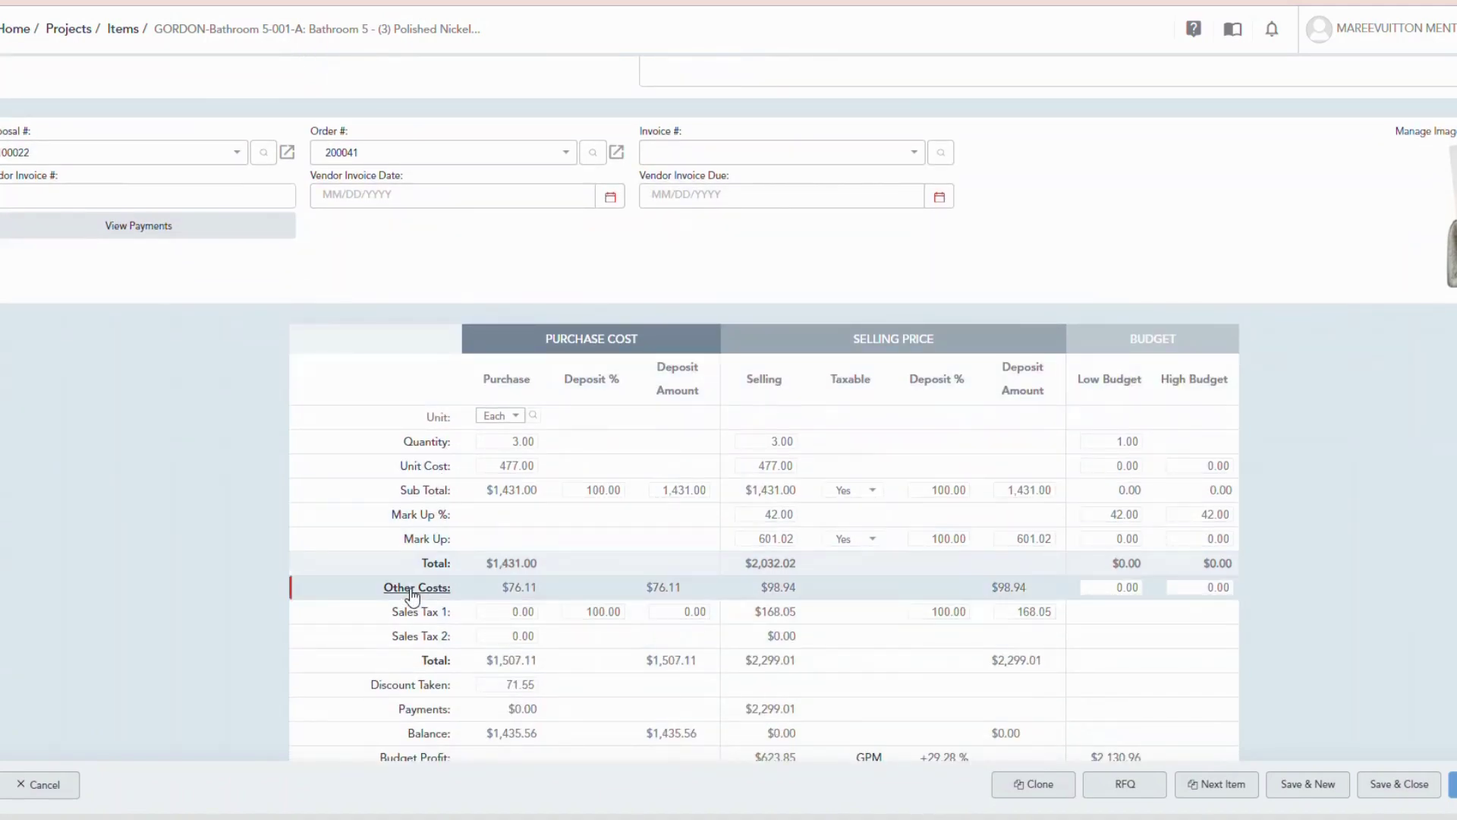
Set sconce 001 - A's freight other cost to 71.64 for purchase and selling and save it.
{"action": "left_click", "coordinate": [420, 589]}
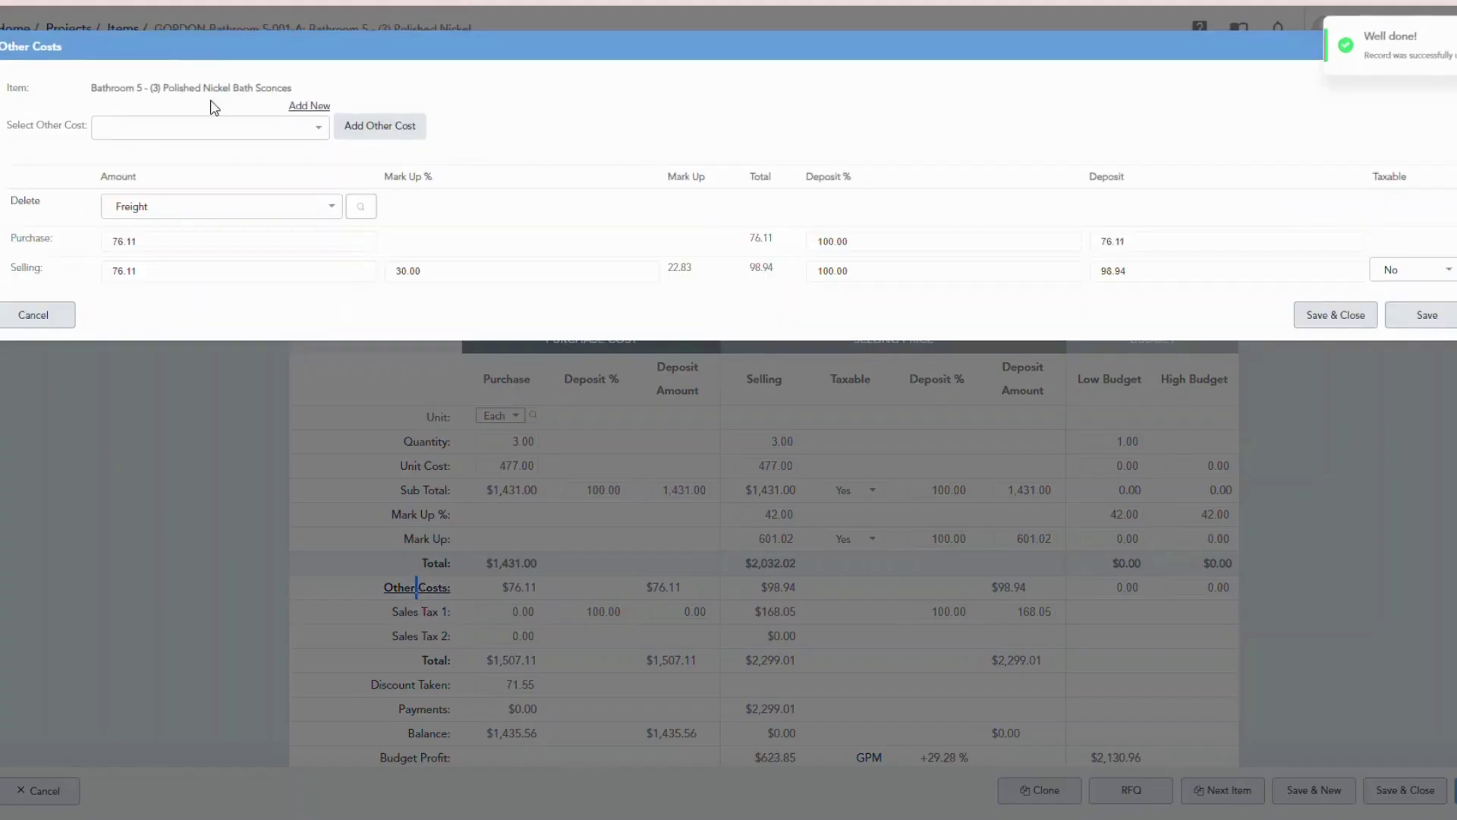
{"action": "left_click", "coordinate": [149, 245]}
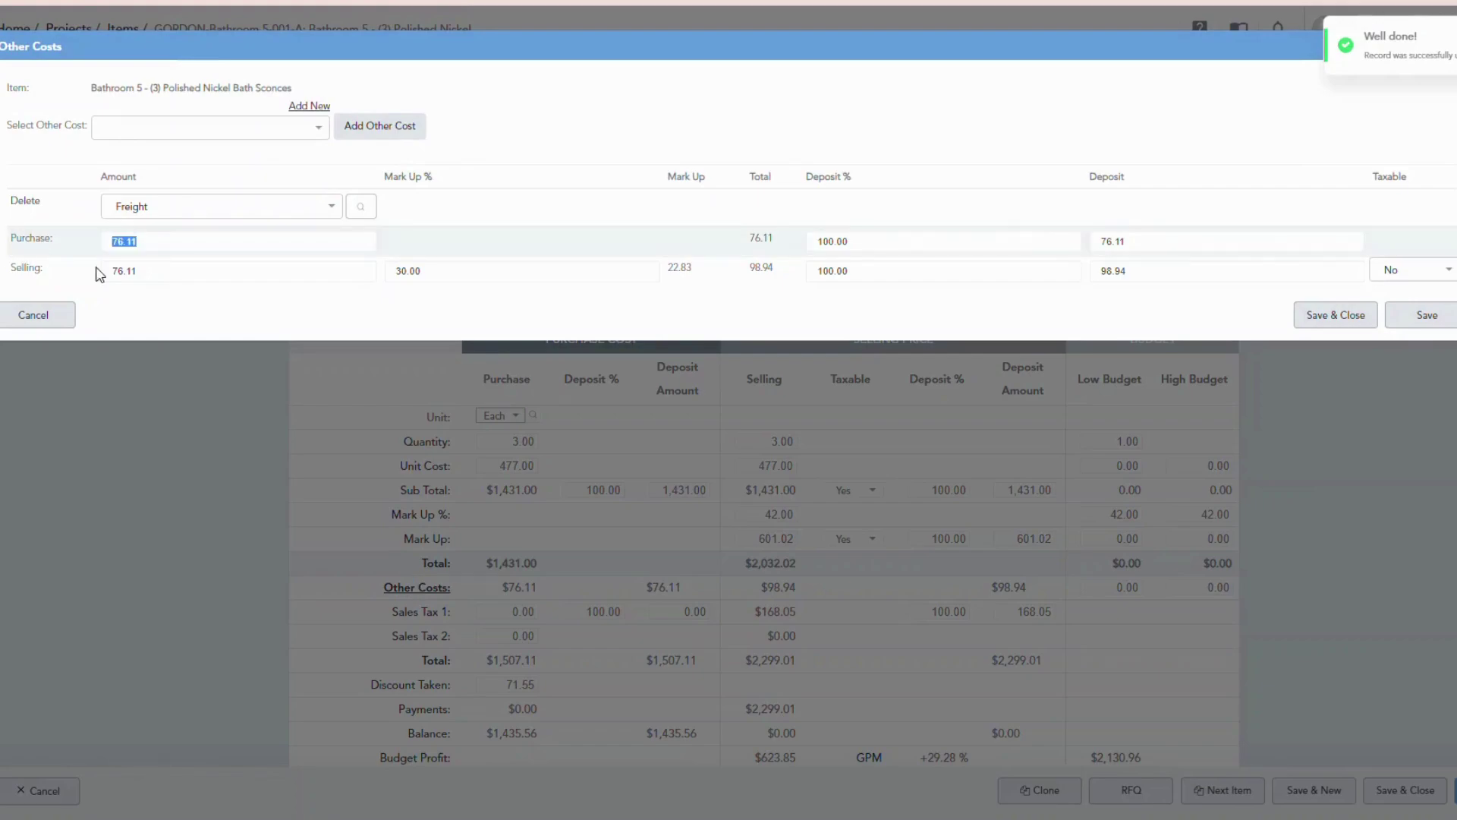
{"action": "type", "text": "71.64"}
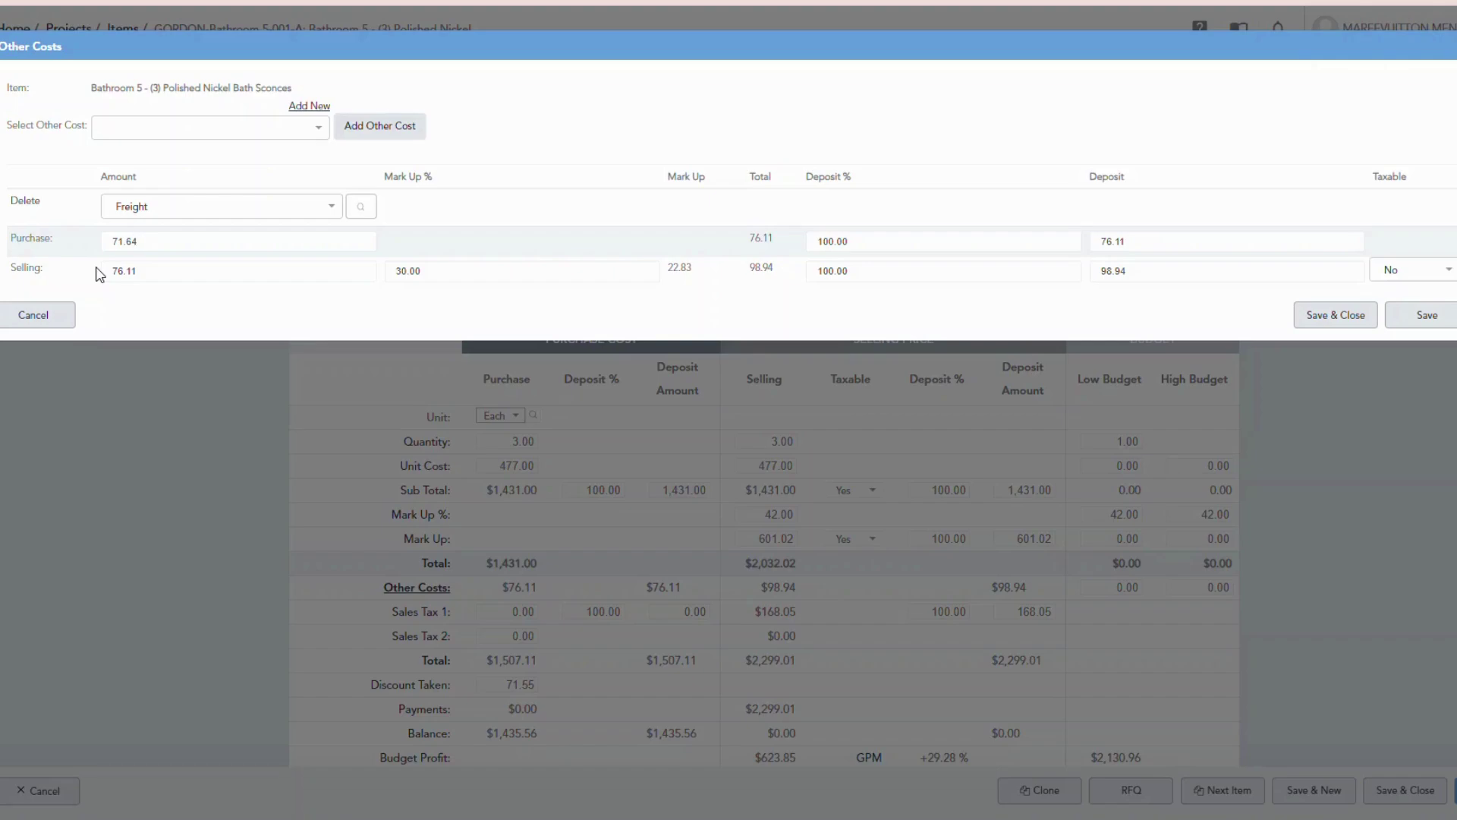
{"action": "key", "text": "Tab"}
{"action": "key", "text": "Tab"}
{"action": "key", "text": "Tab"}
{"action": "type", "text": "71.64"}
{"action": "key", "text": "Tab"}
{"action": "left_click", "coordinate": [1337, 321]}
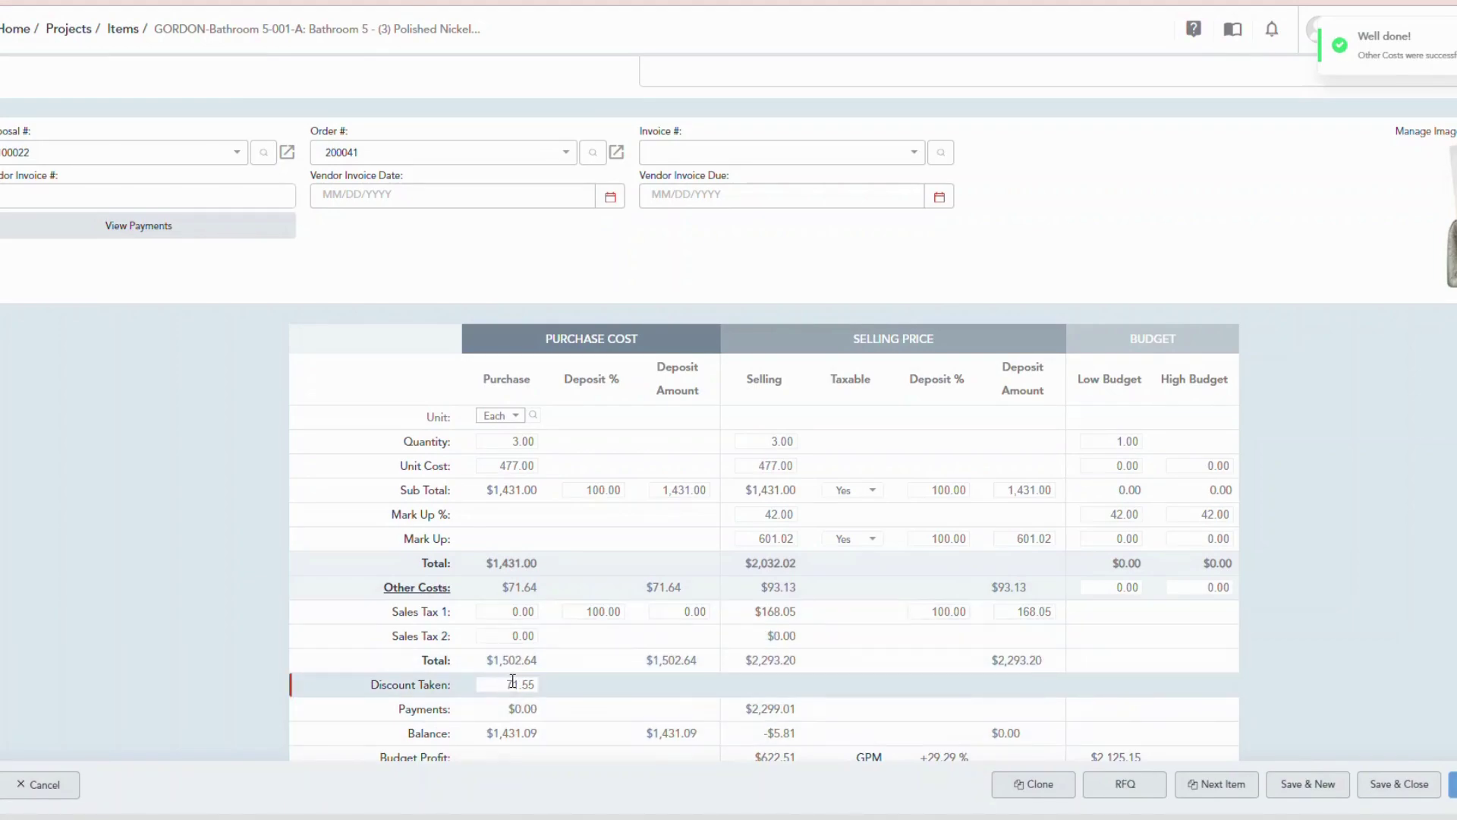
Save item 001 - A and open the Bronze Cylinder Sconces item 002 - A for editing.
{"action": "left_click", "coordinate": [1399, 785]}
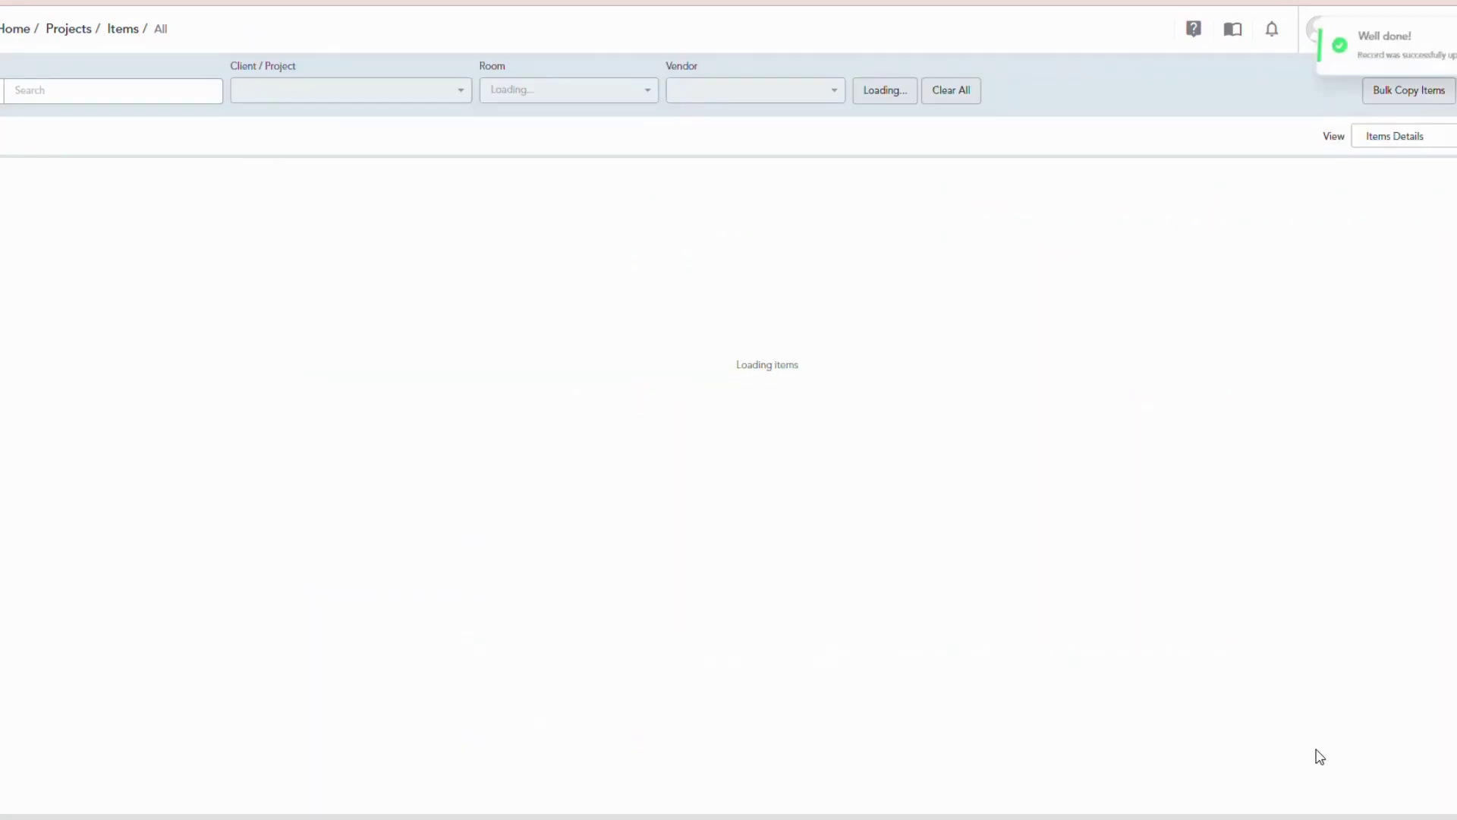
{"action": "left_click", "coordinate": [215, 681]}
{"action": "scroll", "coordinate": [584, 623], "scroll_direction": "down", "scroll_amount": 5}
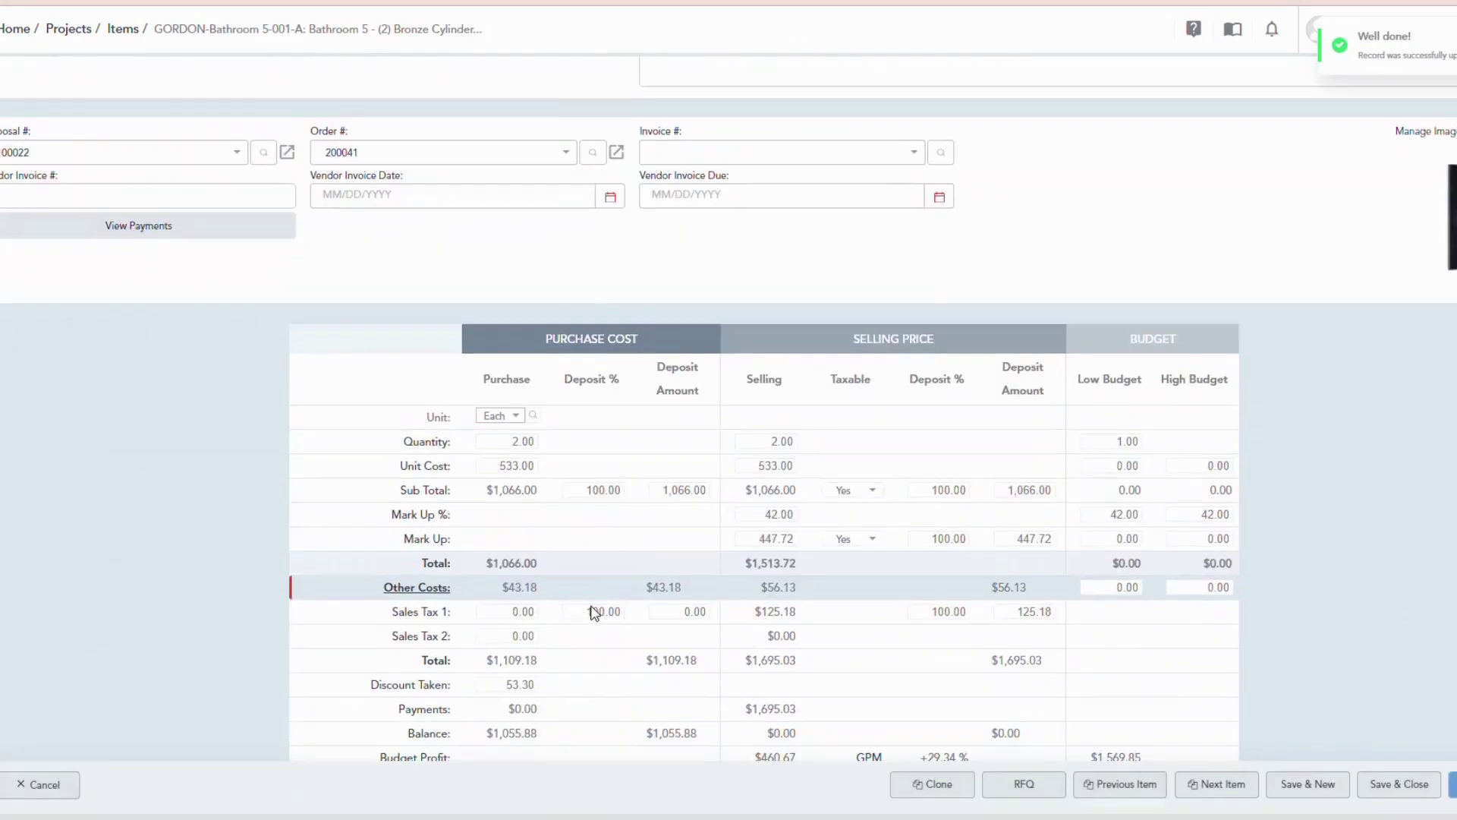
Set item 002 - A's freight to 53.36 for purchase and selling and save the item.
{"action": "left_click", "coordinate": [412, 593]}
{"action": "left_click", "coordinate": [192, 242]}
{"action": "type", "text": "53.36"}
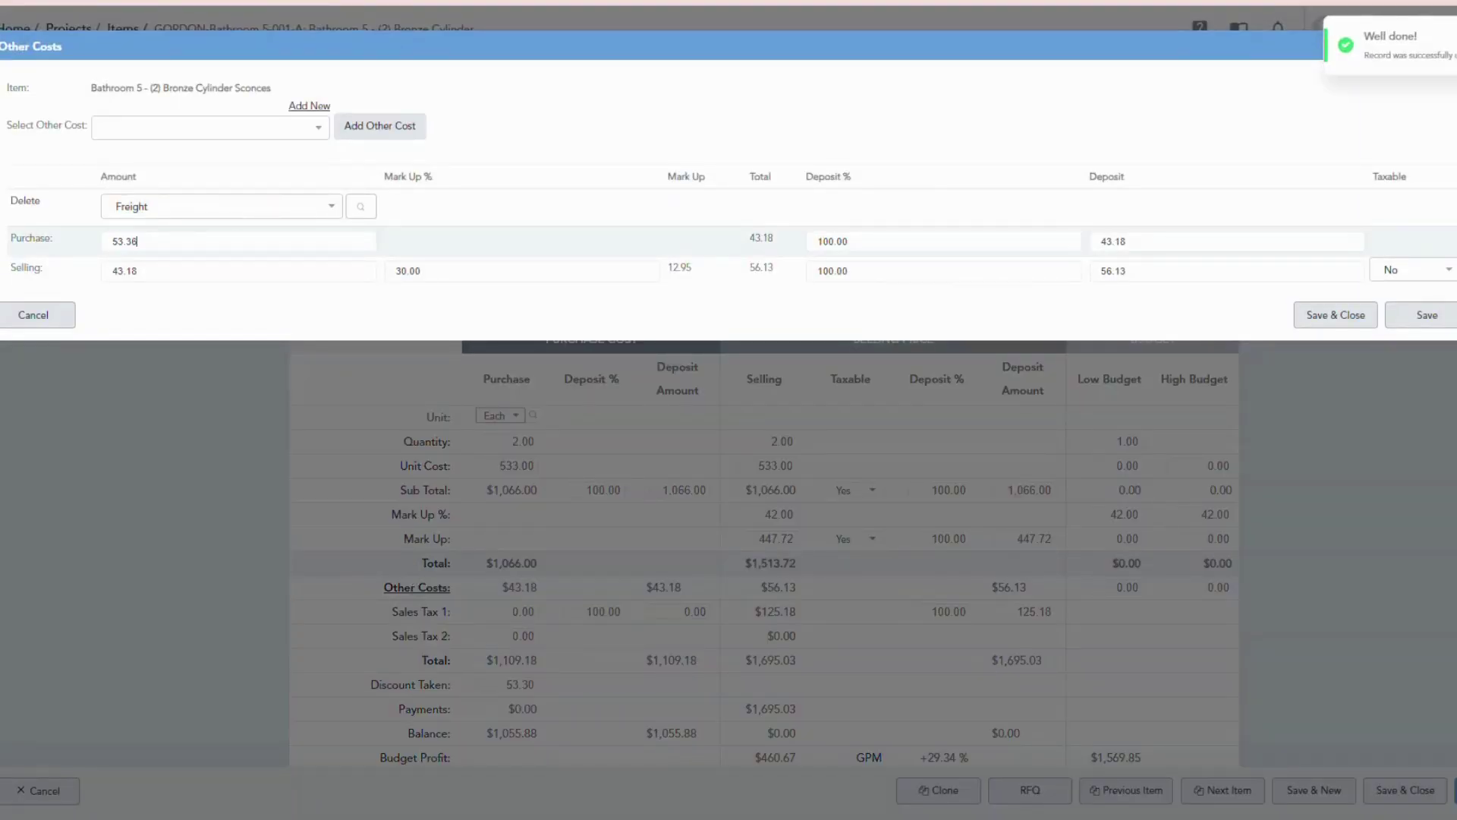
{"action": "key", "text": "Tab"}
{"action": "key", "text": "Tab"}
{"action": "key", "text": "Tab"}
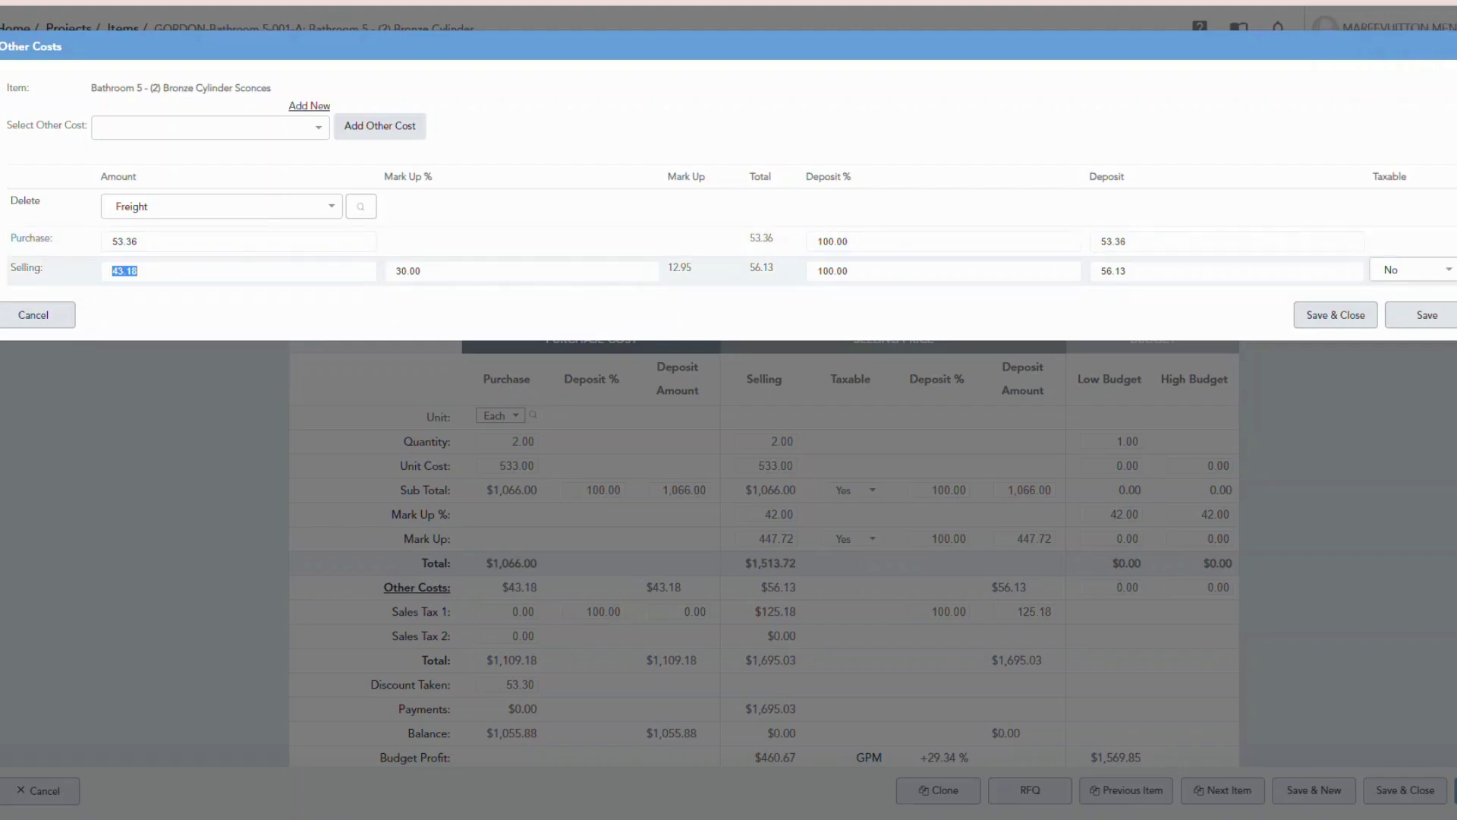
{"action": "type", "text": "53.36"}
{"action": "key", "text": "Tab"}
{"action": "left_click", "coordinate": [1320, 320]}
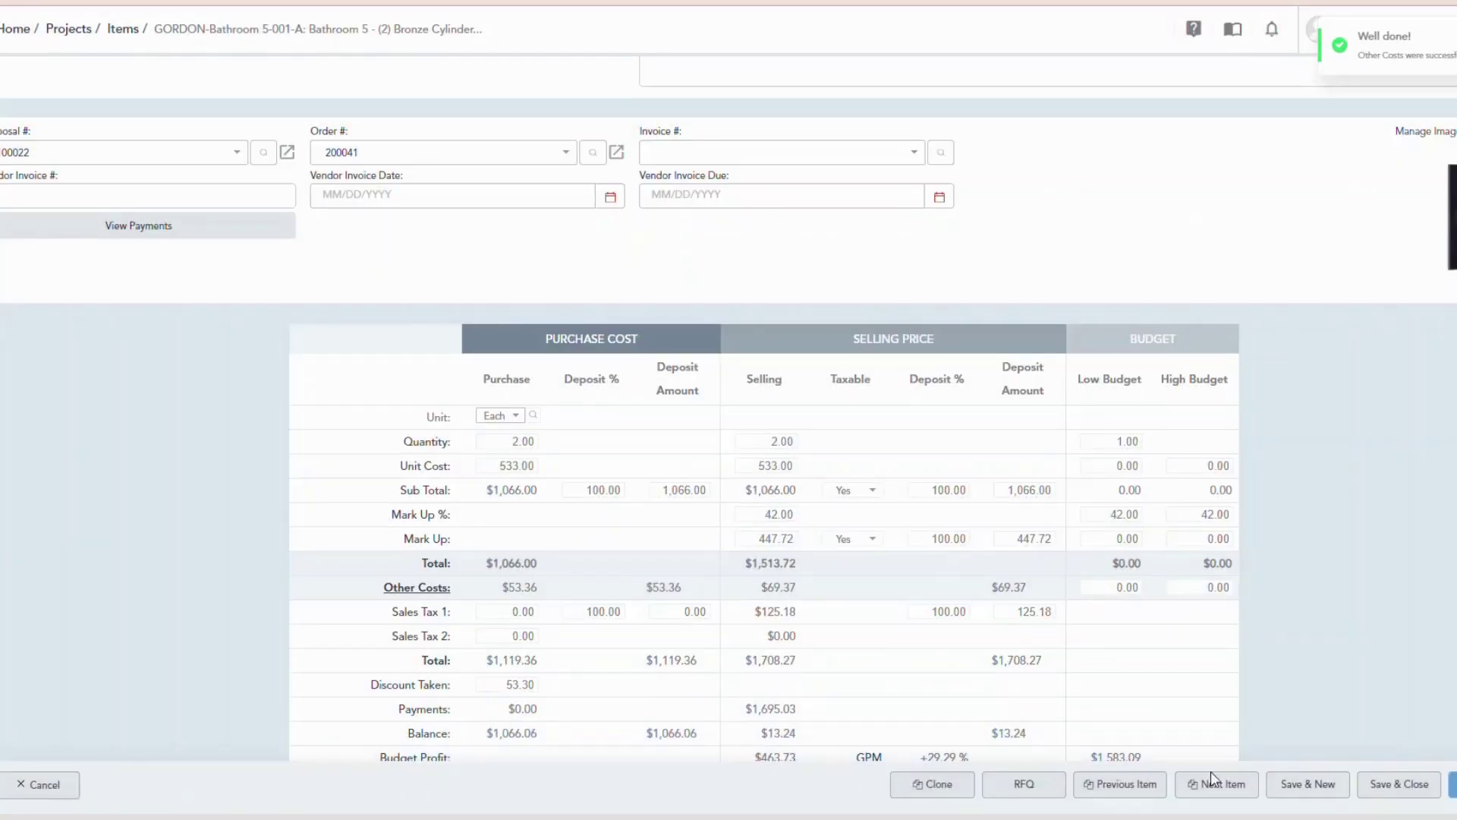
{"action": "left_click", "coordinate": [1409, 787]}
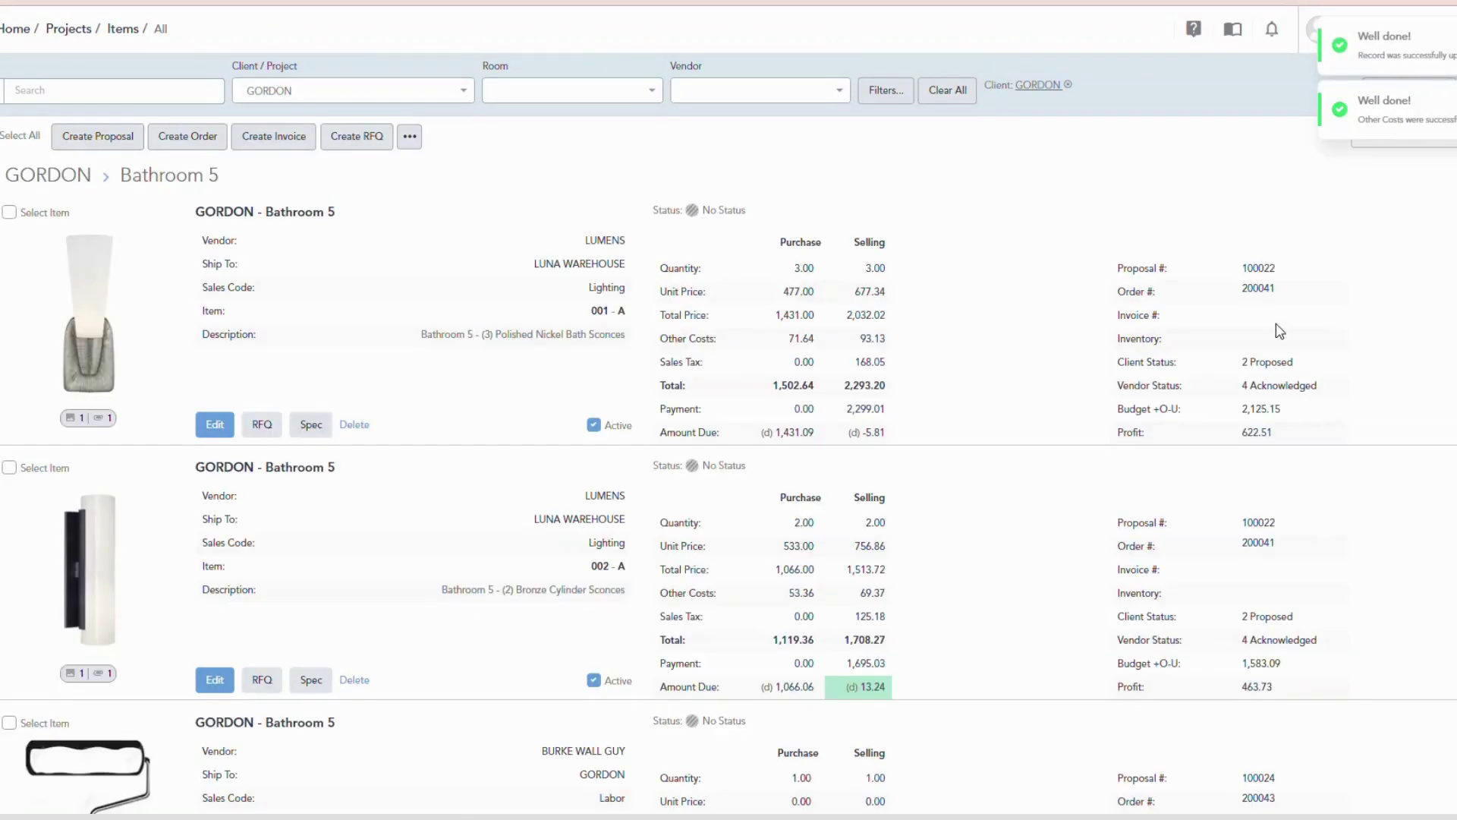
Open order 200041 and check its 125.00 freight total.
{"action": "scroll", "coordinate": [1271, 303], "scroll_direction": "down", "scroll_amount": 2}
{"action": "scroll", "coordinate": [1336, 311], "scroll_direction": "up", "scroll_amount": 2}
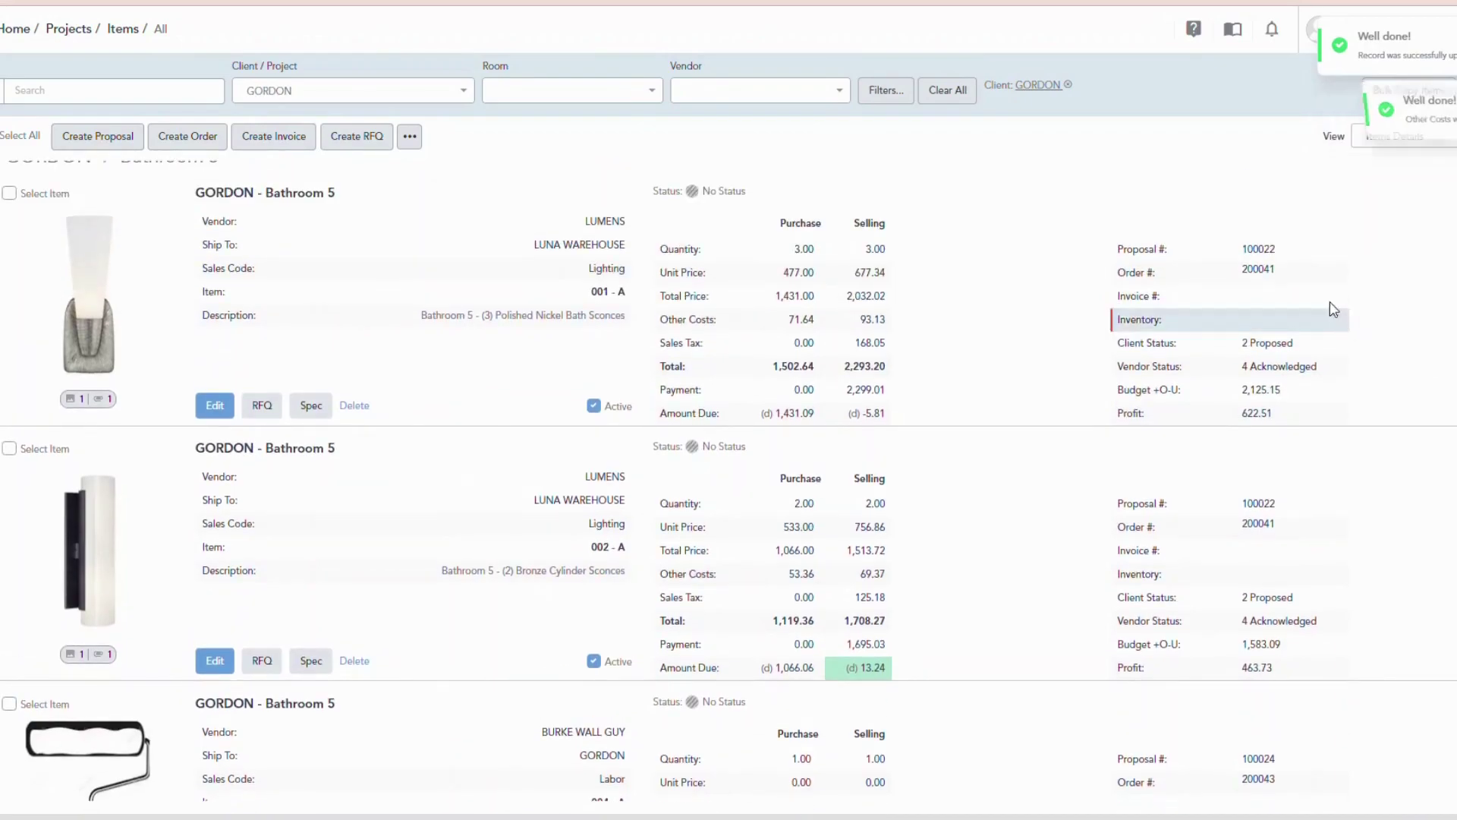
{"action": "left_click", "coordinate": [1264, 271]}
{"action": "scroll", "coordinate": [1152, 410], "scroll_direction": "down", "scroll_amount": 7}
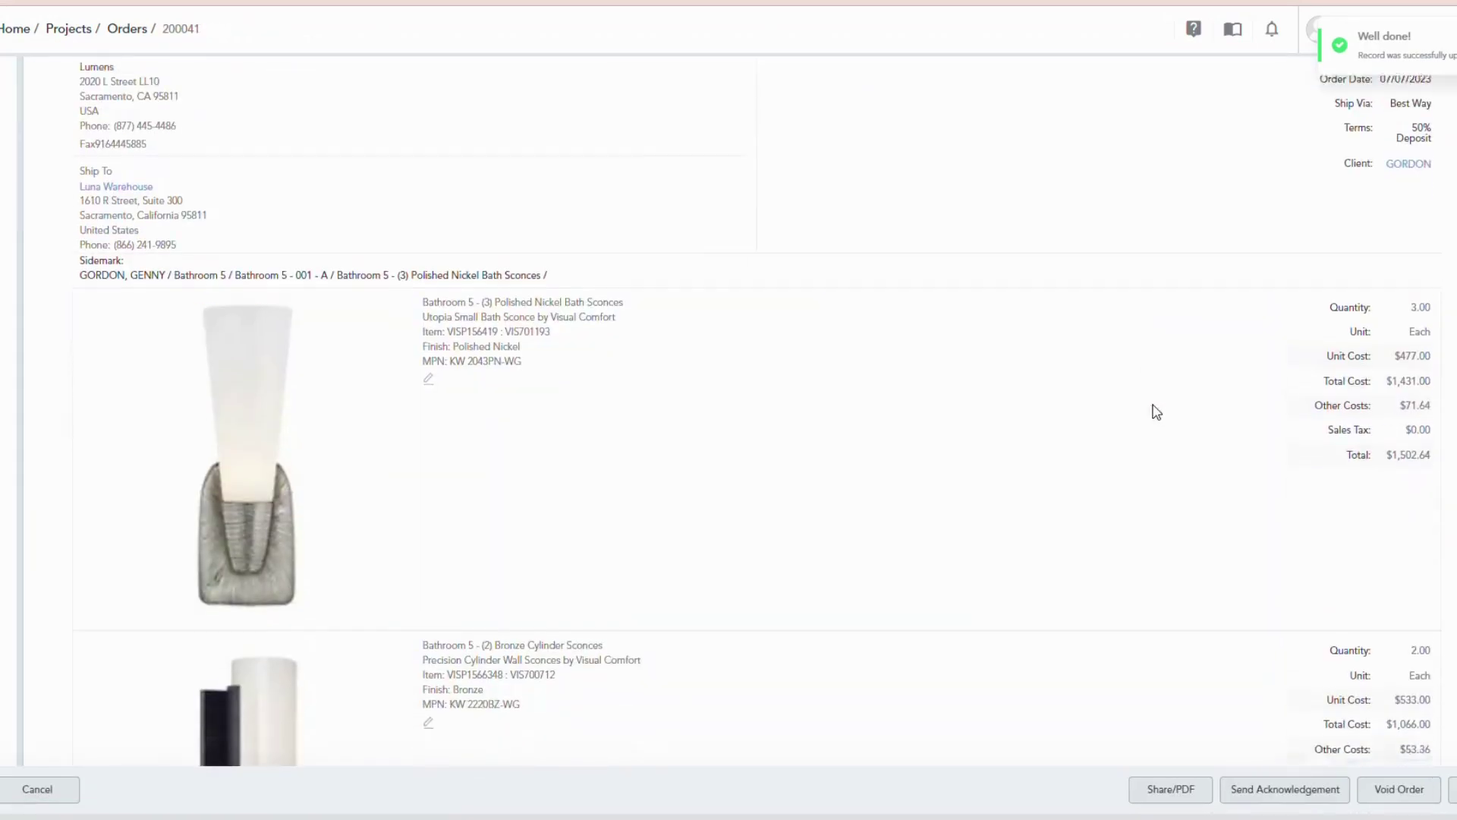
{"action": "scroll", "coordinate": [1167, 417], "scroll_direction": "down", "scroll_amount": 3}
{"action": "left_click", "coordinate": [1402, 314]}
{"action": "left_click_drag", "start_coordinate": [1405, 313], "coordinate": [1438, 318]}
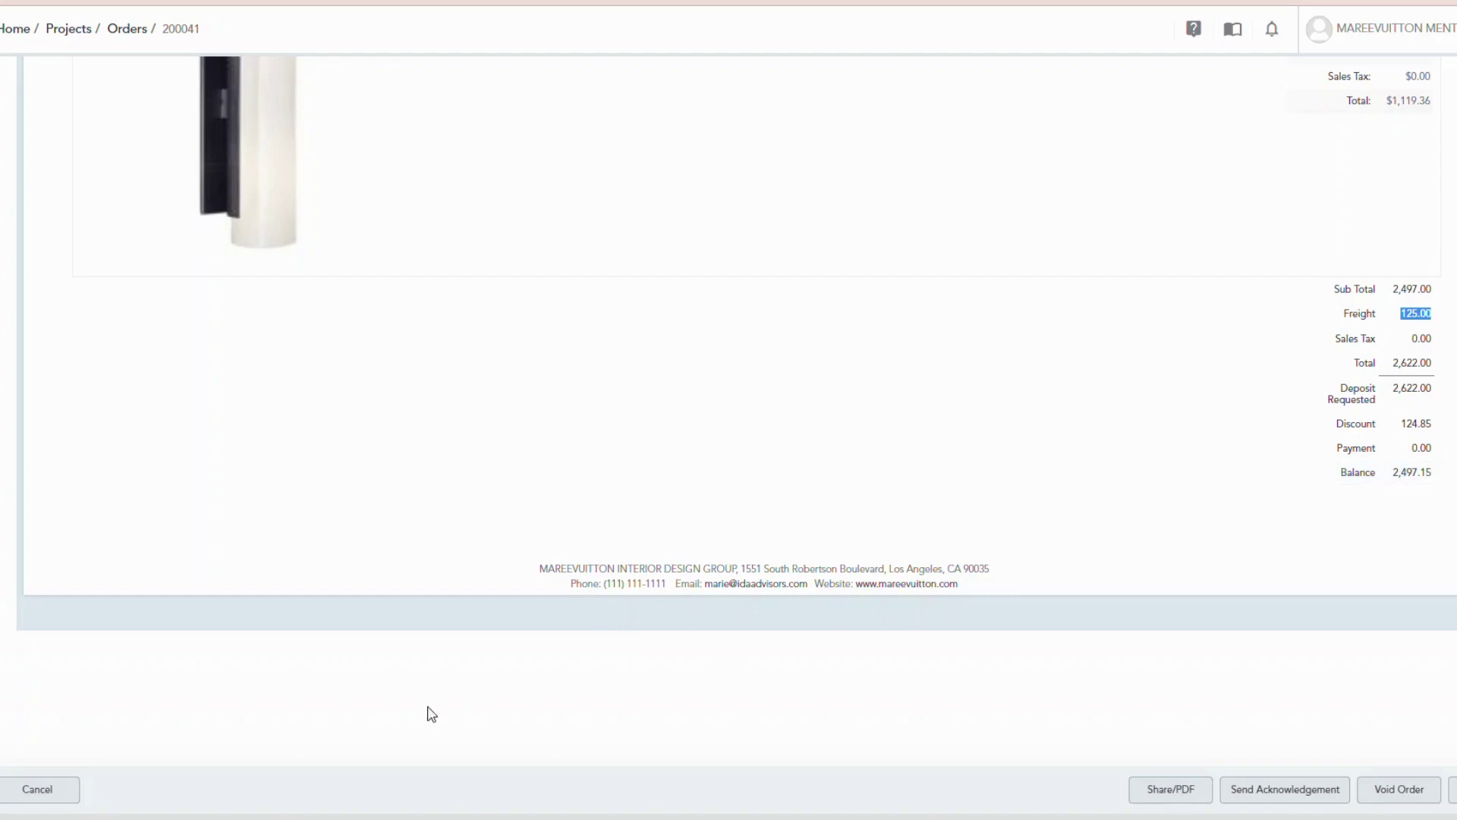
{"action": "scroll", "coordinate": [365, 375], "scroll_direction": "up", "scroll_amount": 5}
{"action": "scroll", "coordinate": [366, 375], "scroll_direction": "up", "scroll_amount": 5}
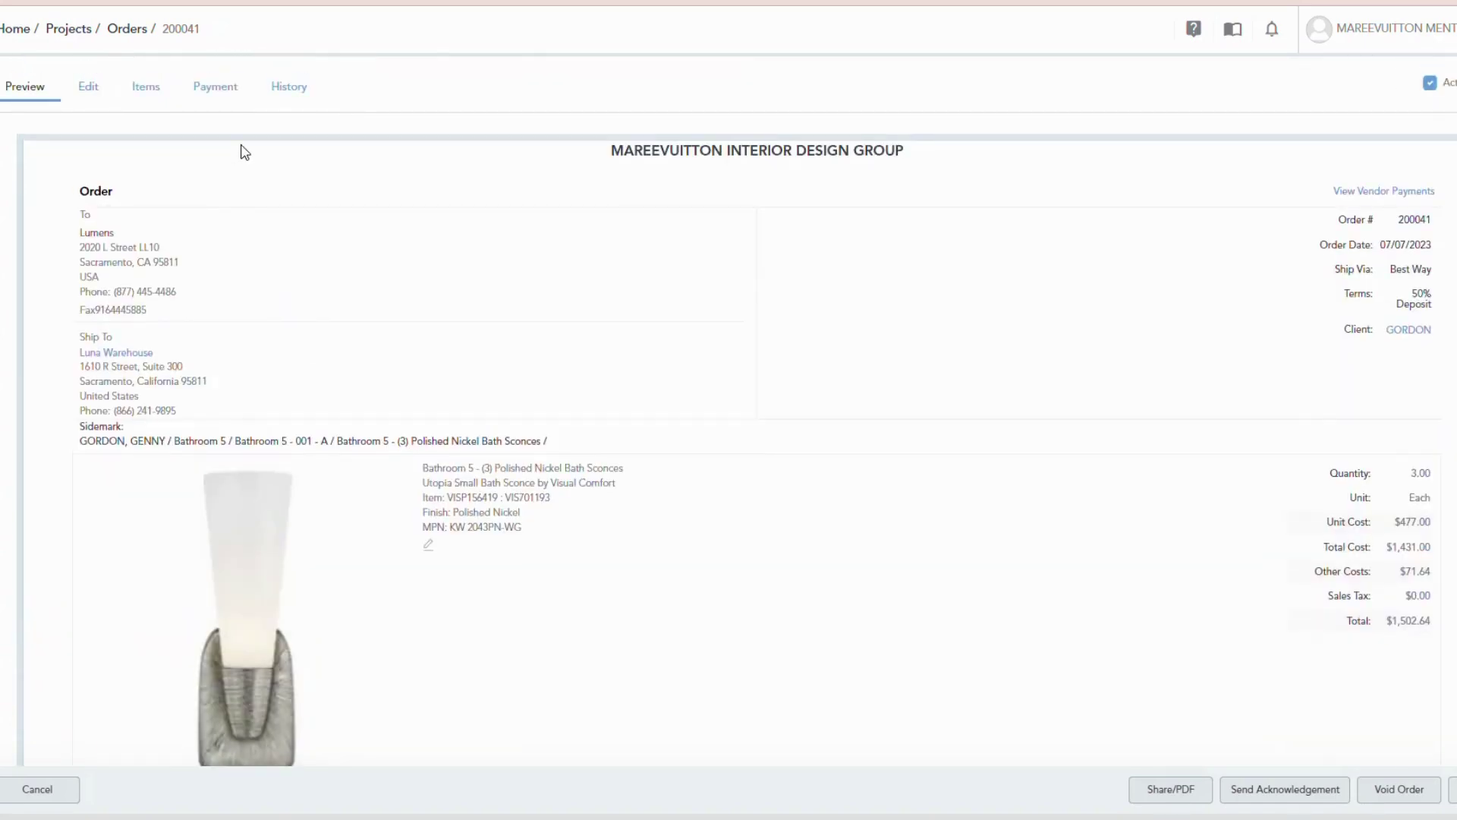
Post order 200041's vendor payment from Chase Ckg dated 06/20/2023, then return to the items list.
{"action": "left_click", "coordinate": [218, 86]}
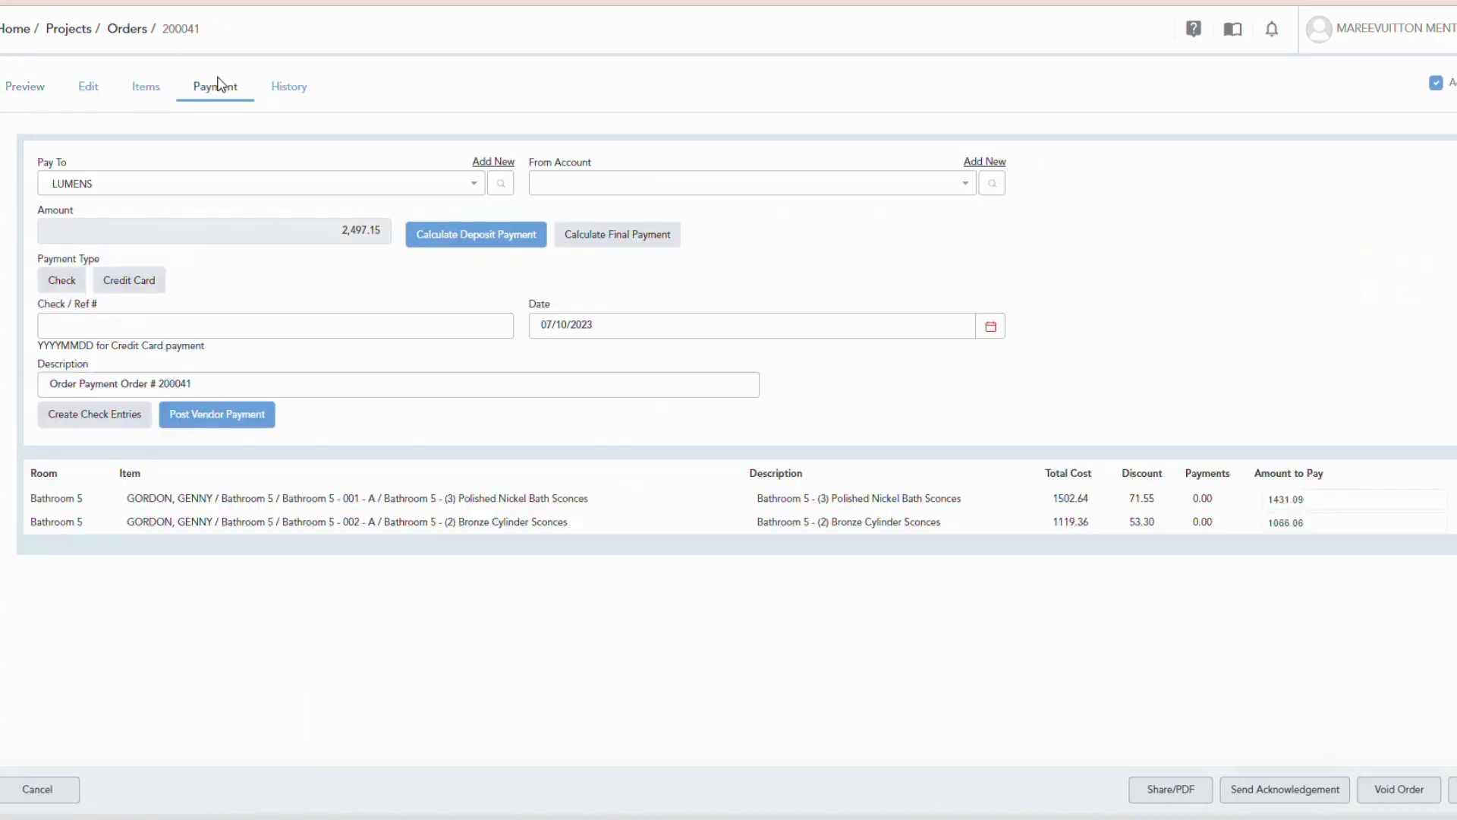
{"action": "left_click", "coordinate": [626, 184]}
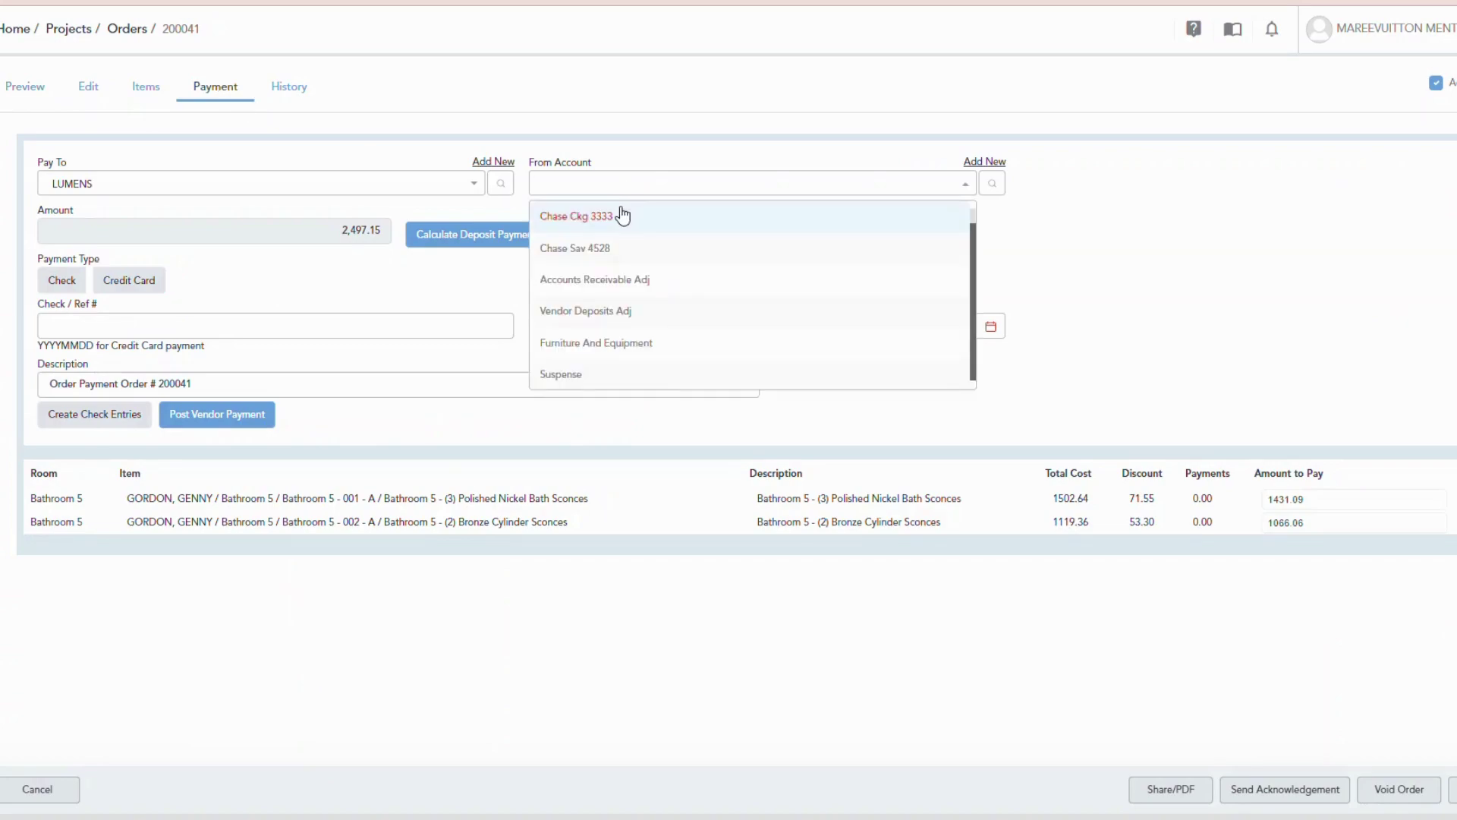
{"action": "left_click", "coordinate": [623, 216]}
{"action": "left_click", "coordinate": [627, 322]}
{"action": "type", "text": "06"}
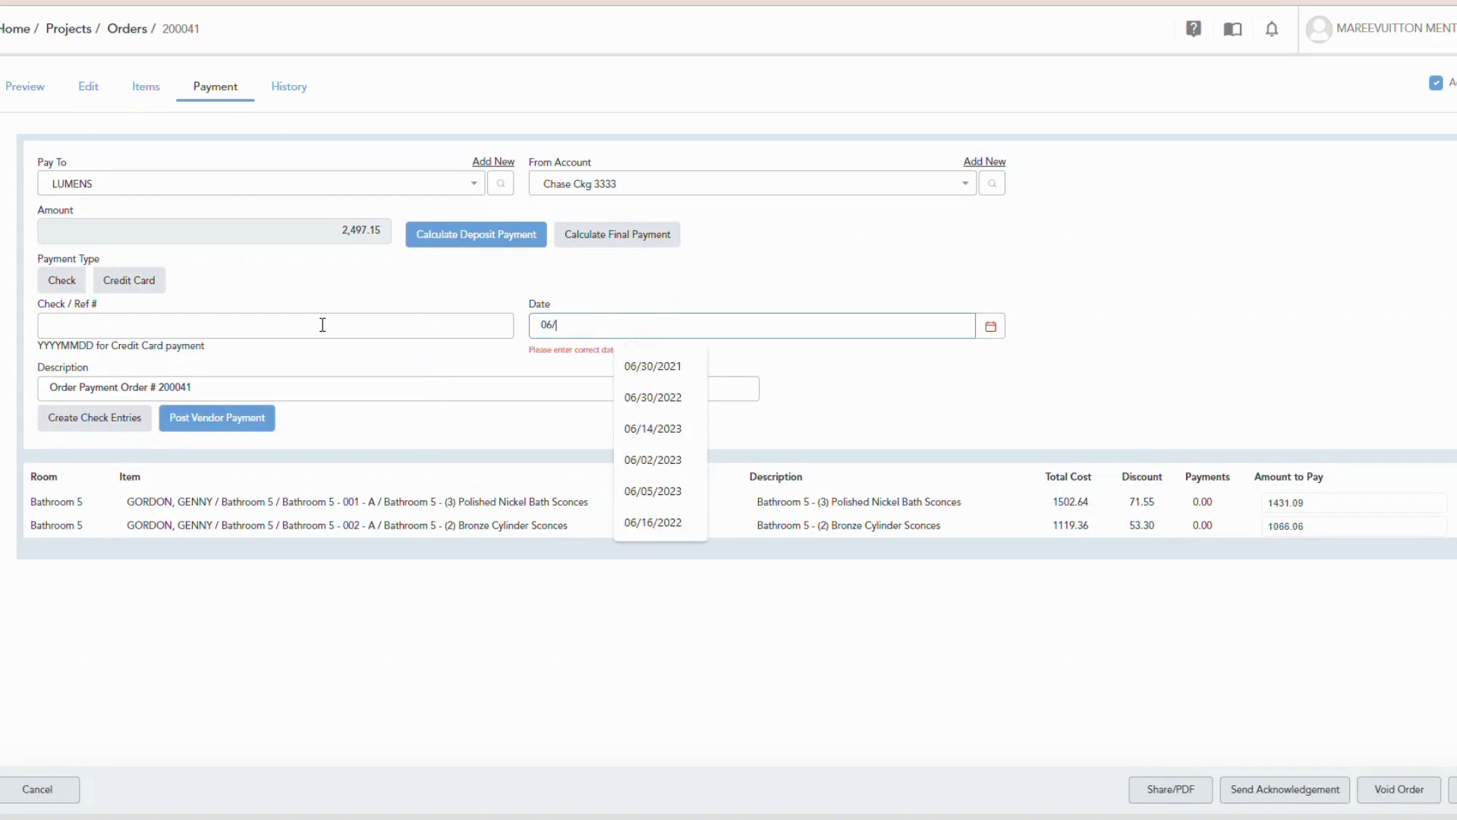
{"action": "type", "text": "/20/2023"}
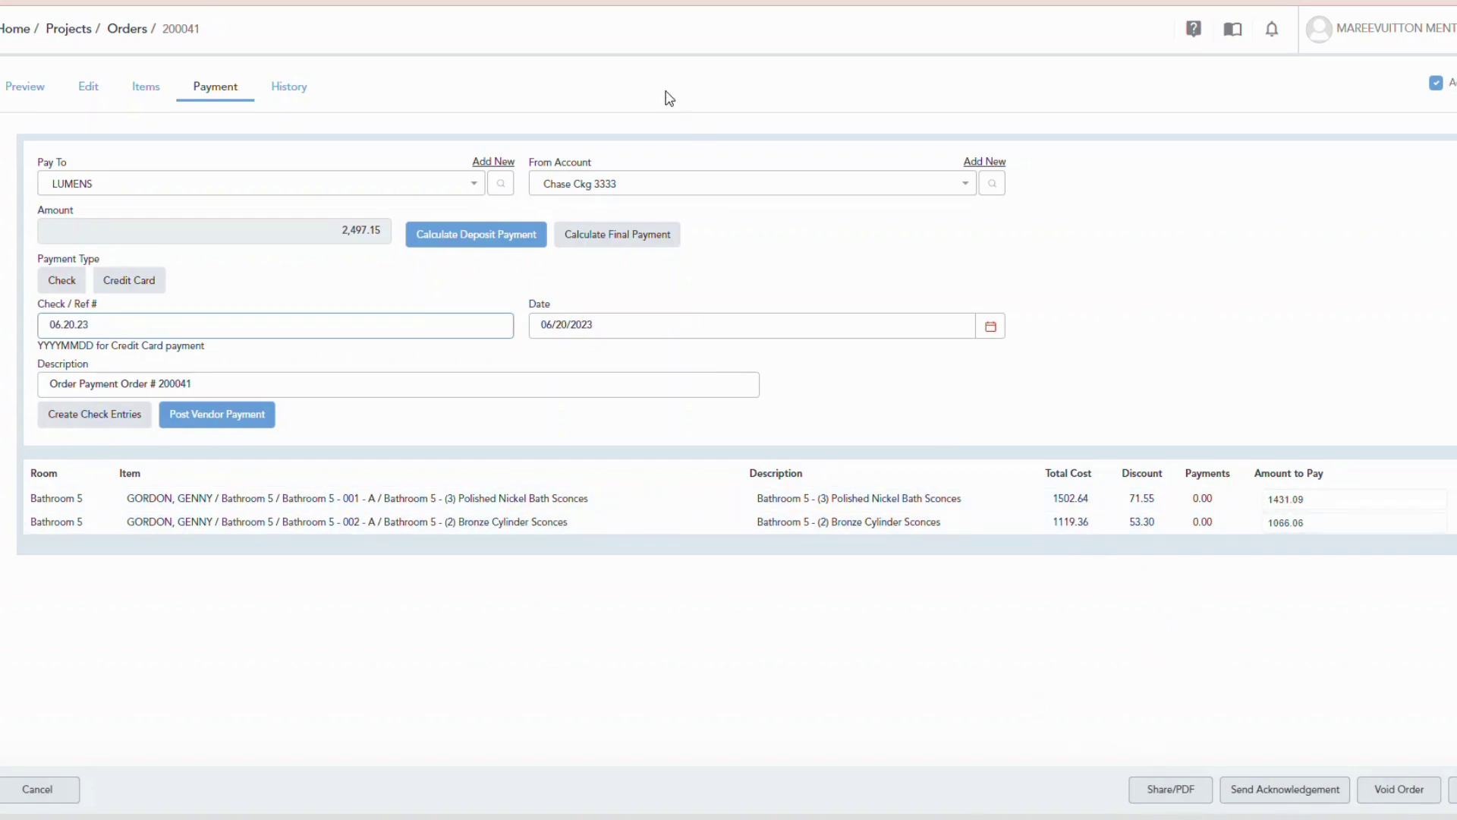
{"action": "left_click", "coordinate": [228, 416]}
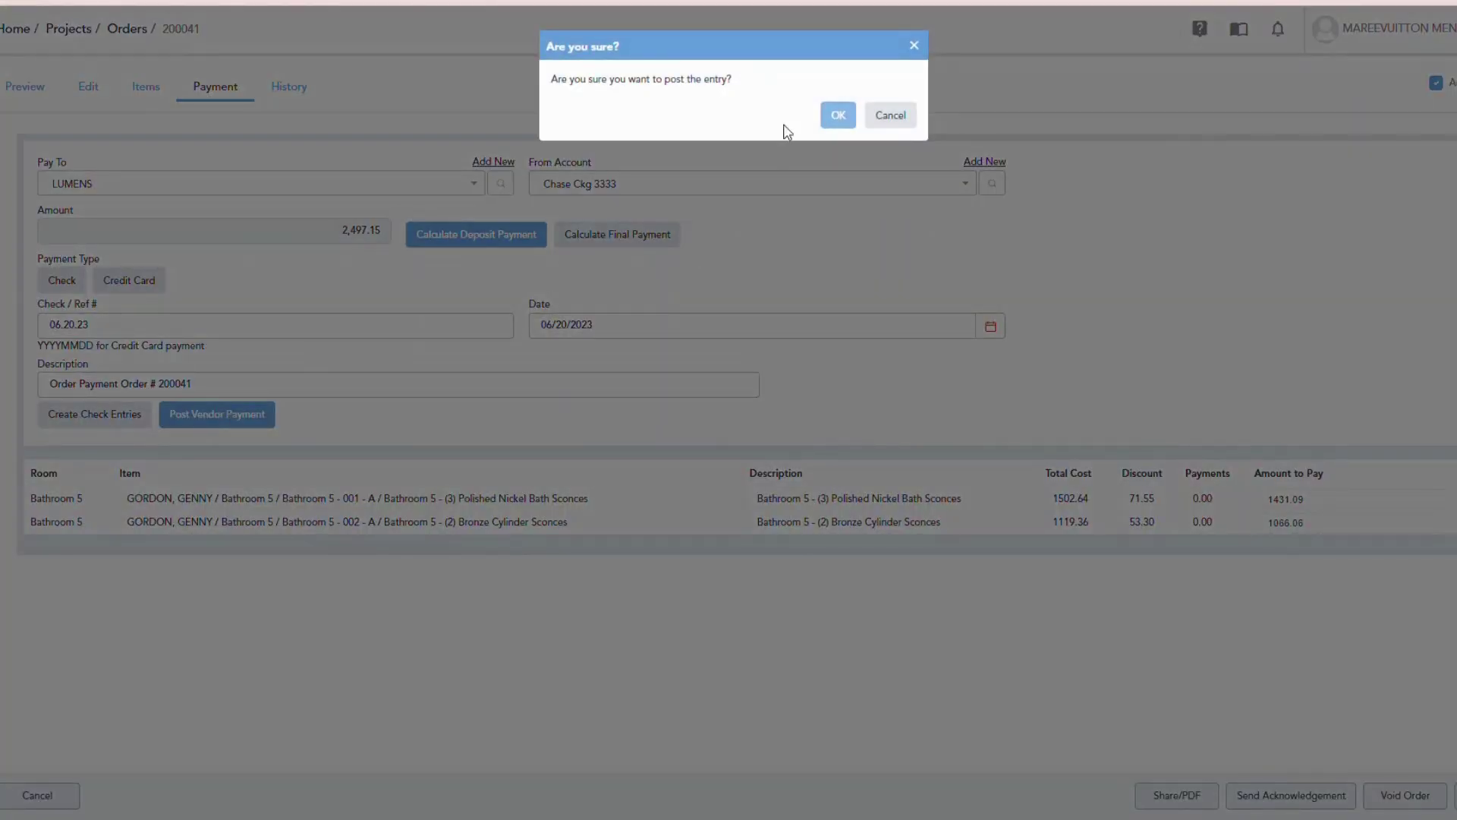
{"action": "left_click", "coordinate": [841, 119]}
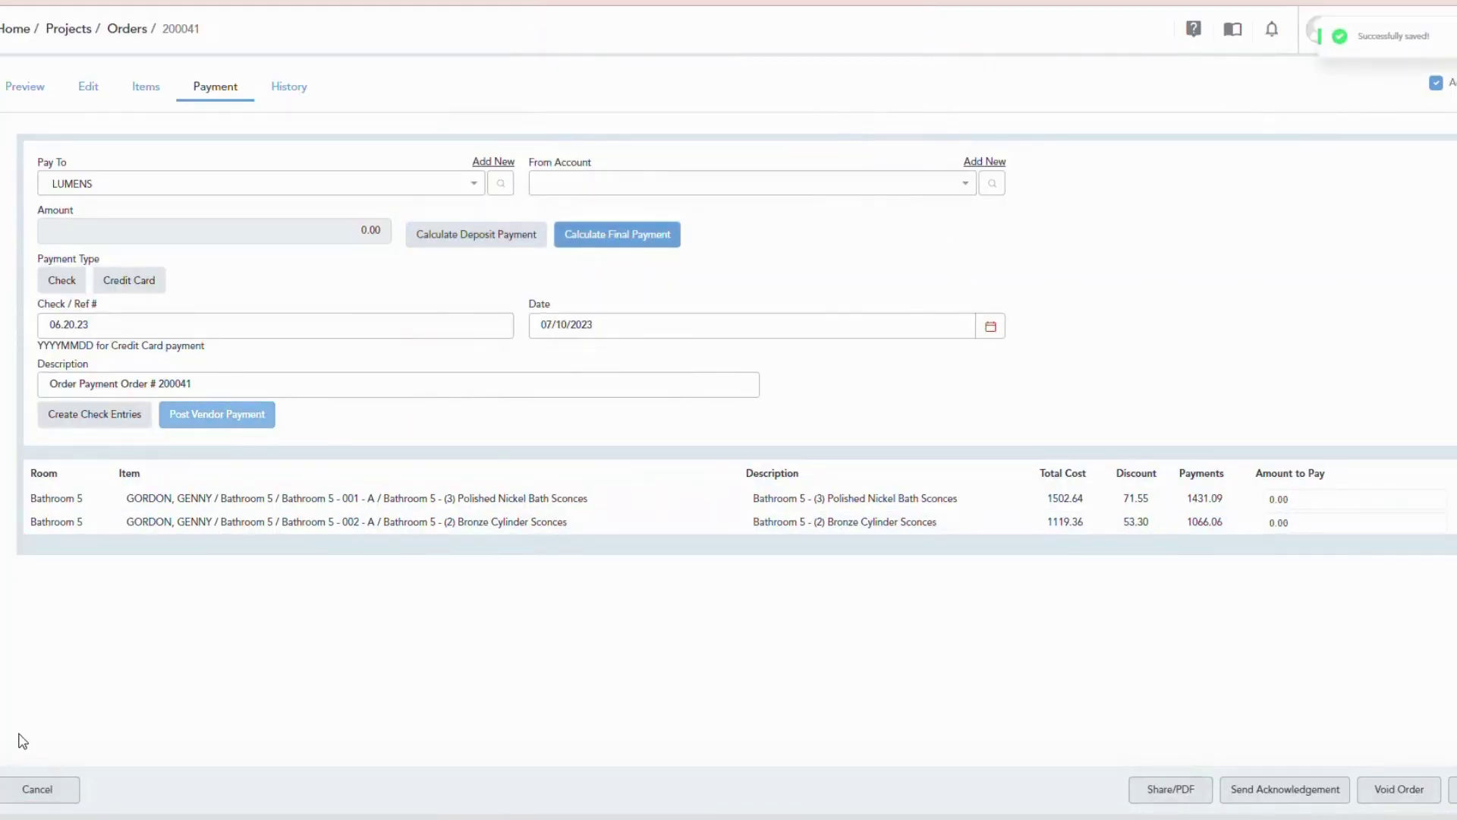
{"action": "left_click", "coordinate": [36, 790]}
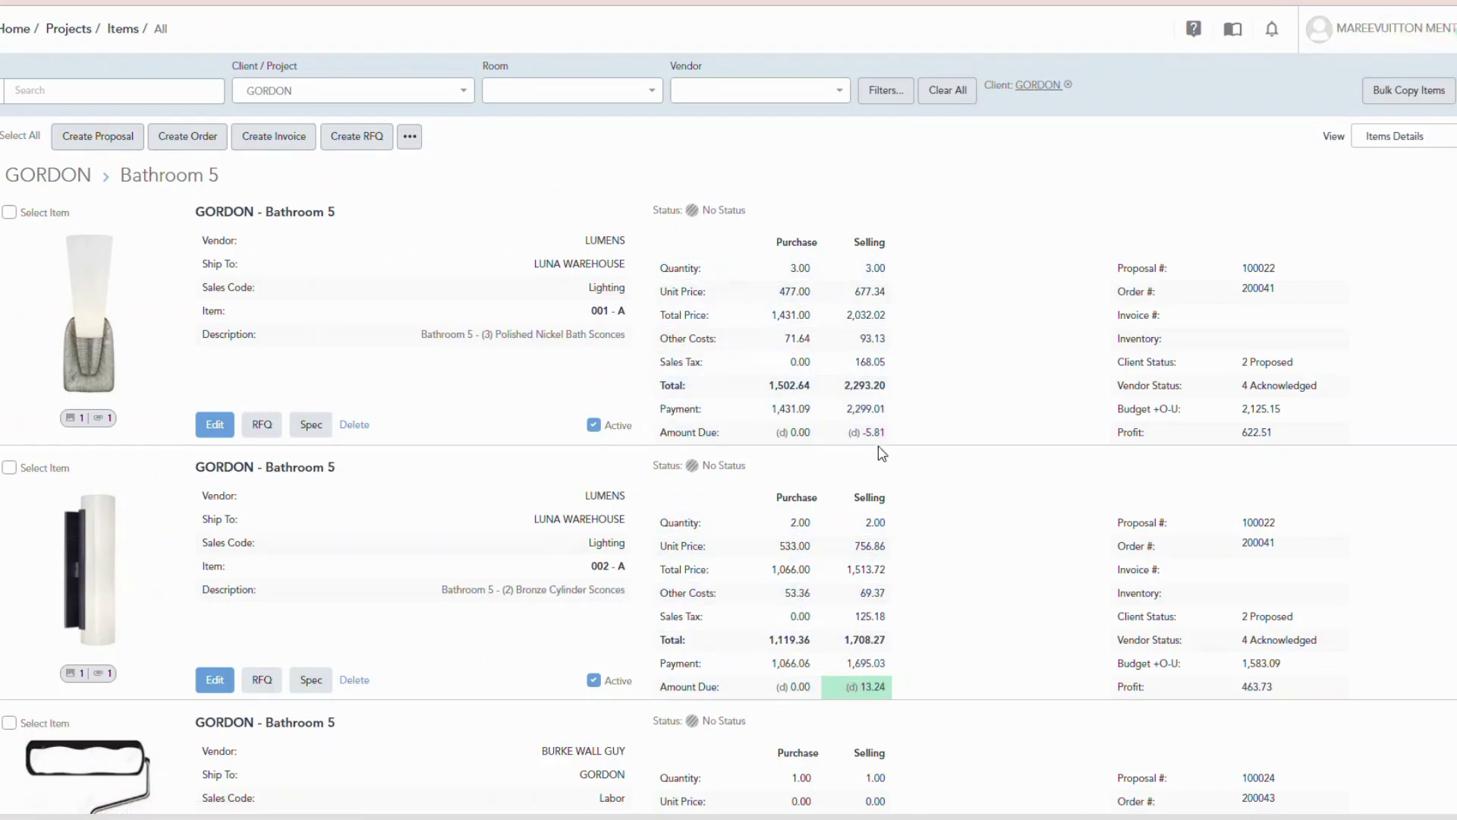
Highlight the -5.81 selling amount due on 001-A and the 13.24 due on 002-A.
{"action": "left_click_drag", "start_coordinate": [866, 432], "coordinate": [896, 442]}
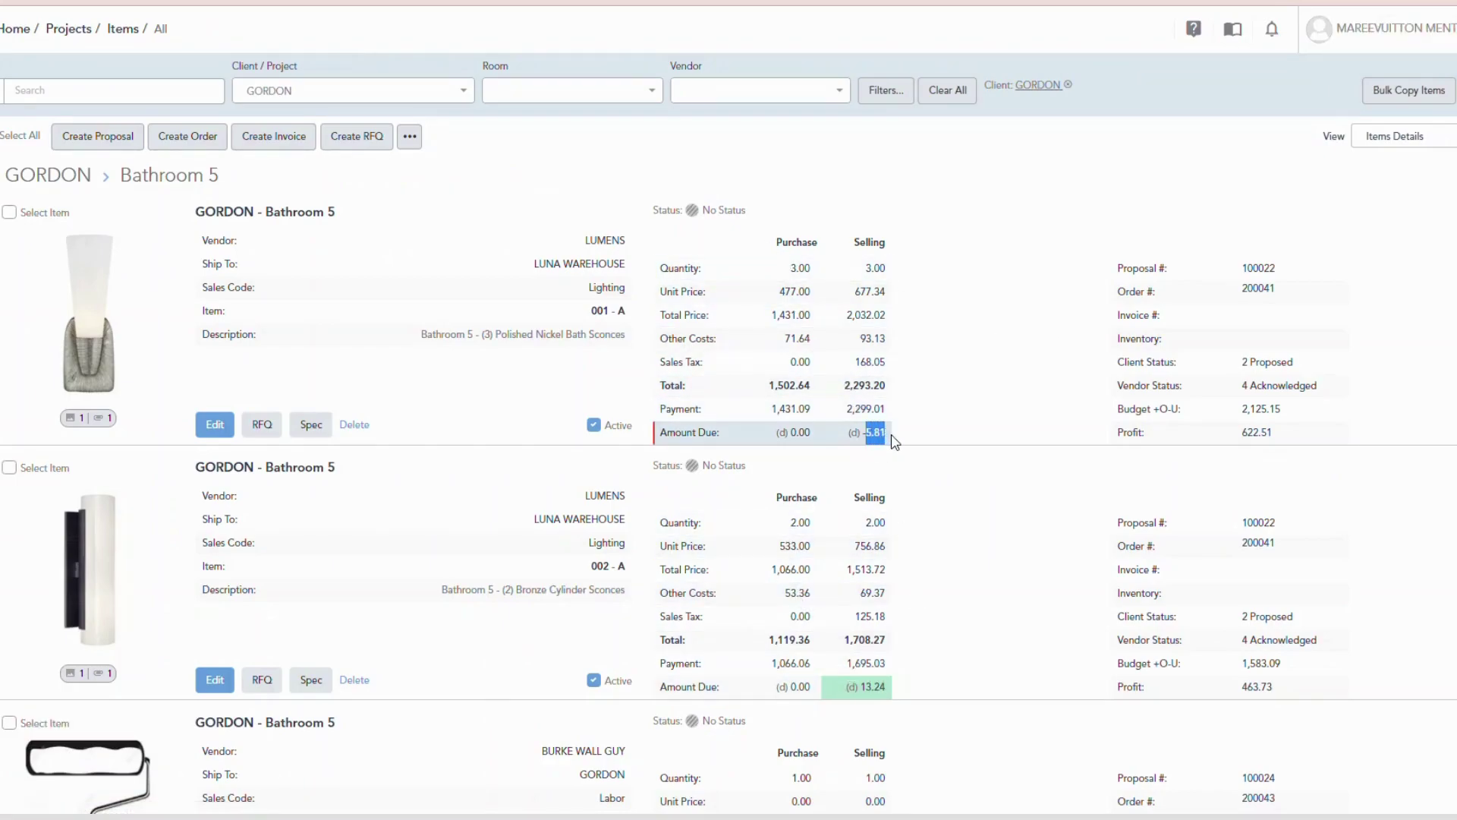
{"action": "left_click_drag", "start_coordinate": [863, 688], "coordinate": [892, 696]}
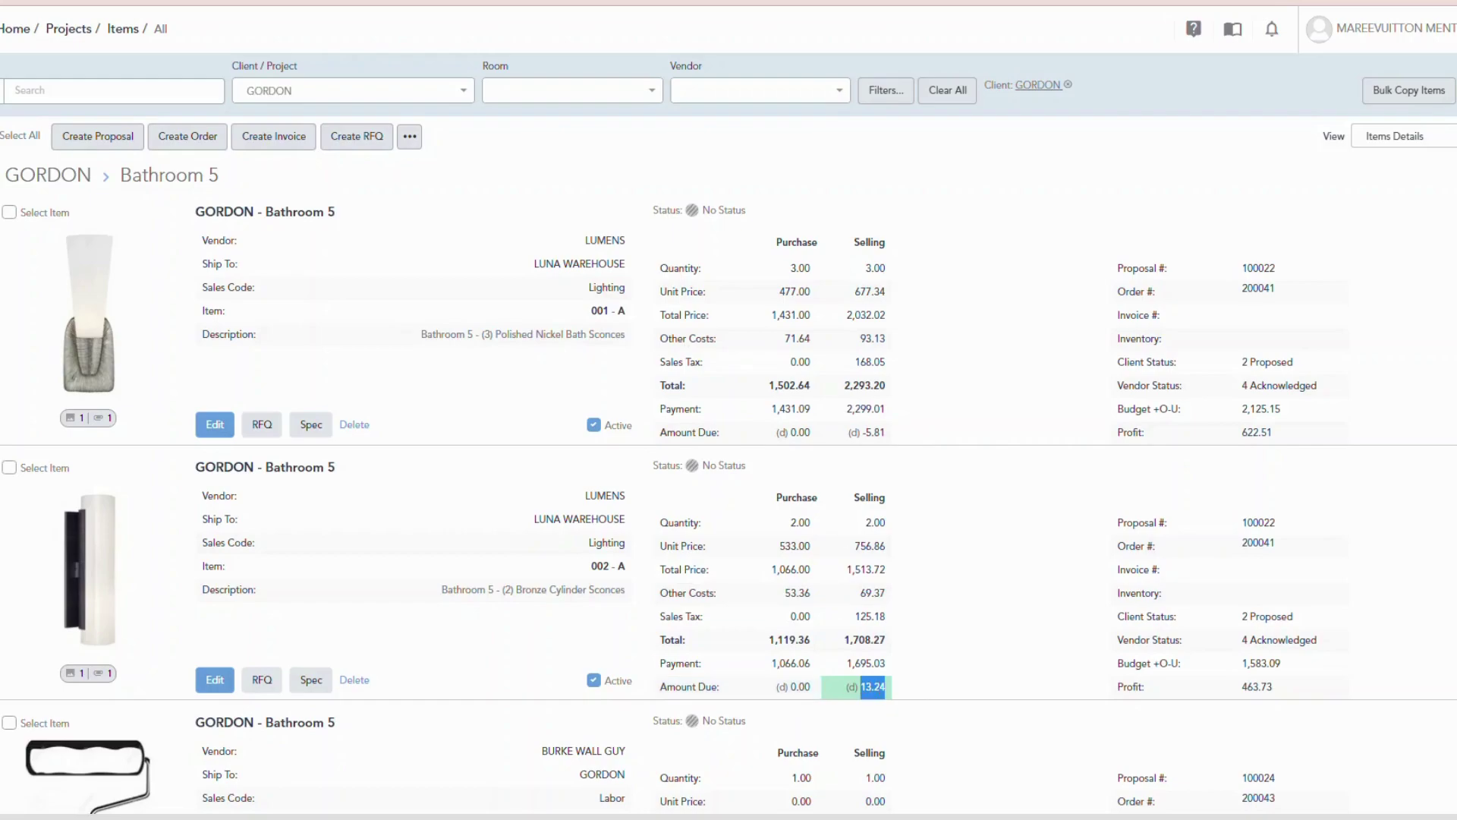
Start a GORDON Money In payment from funds available, dated 06/25/2023, with description 'N'.
{"action": "left_click", "coordinate": [2, 182]}
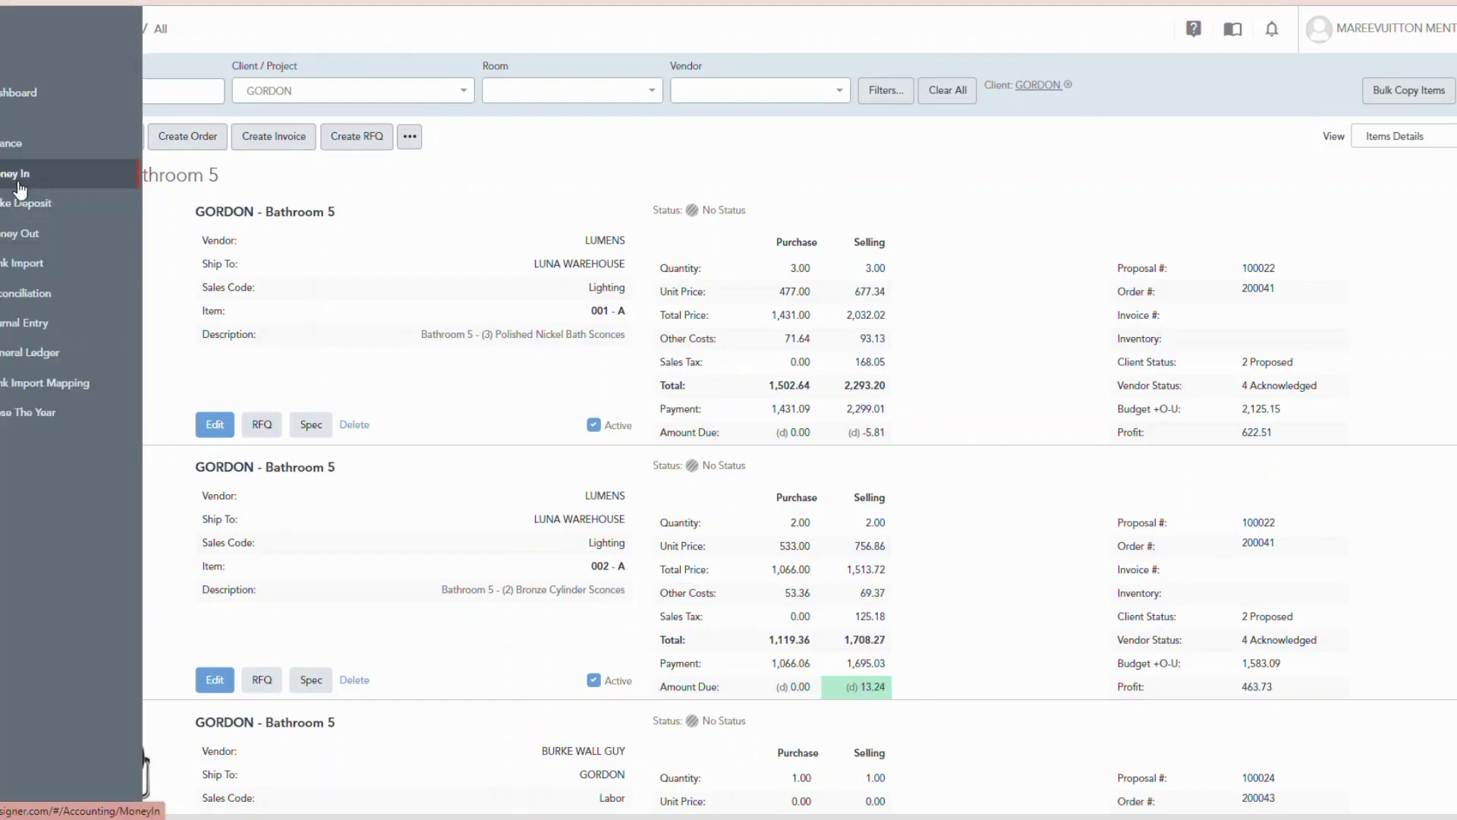
{"action": "left_click", "coordinate": [23, 176]}
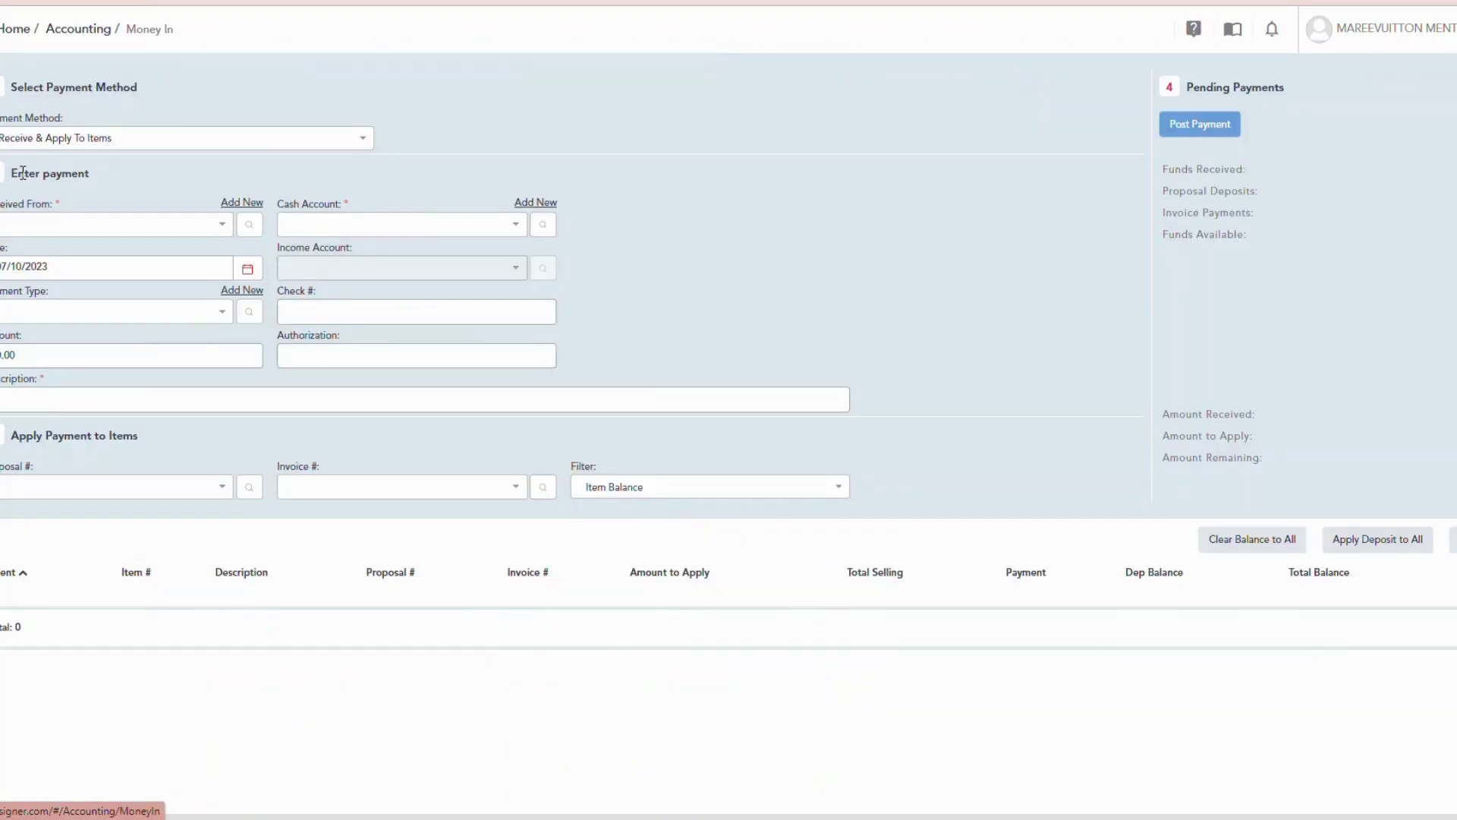
{"action": "left_click", "coordinate": [99, 226]}
{"action": "left_click", "coordinate": [73, 140]}
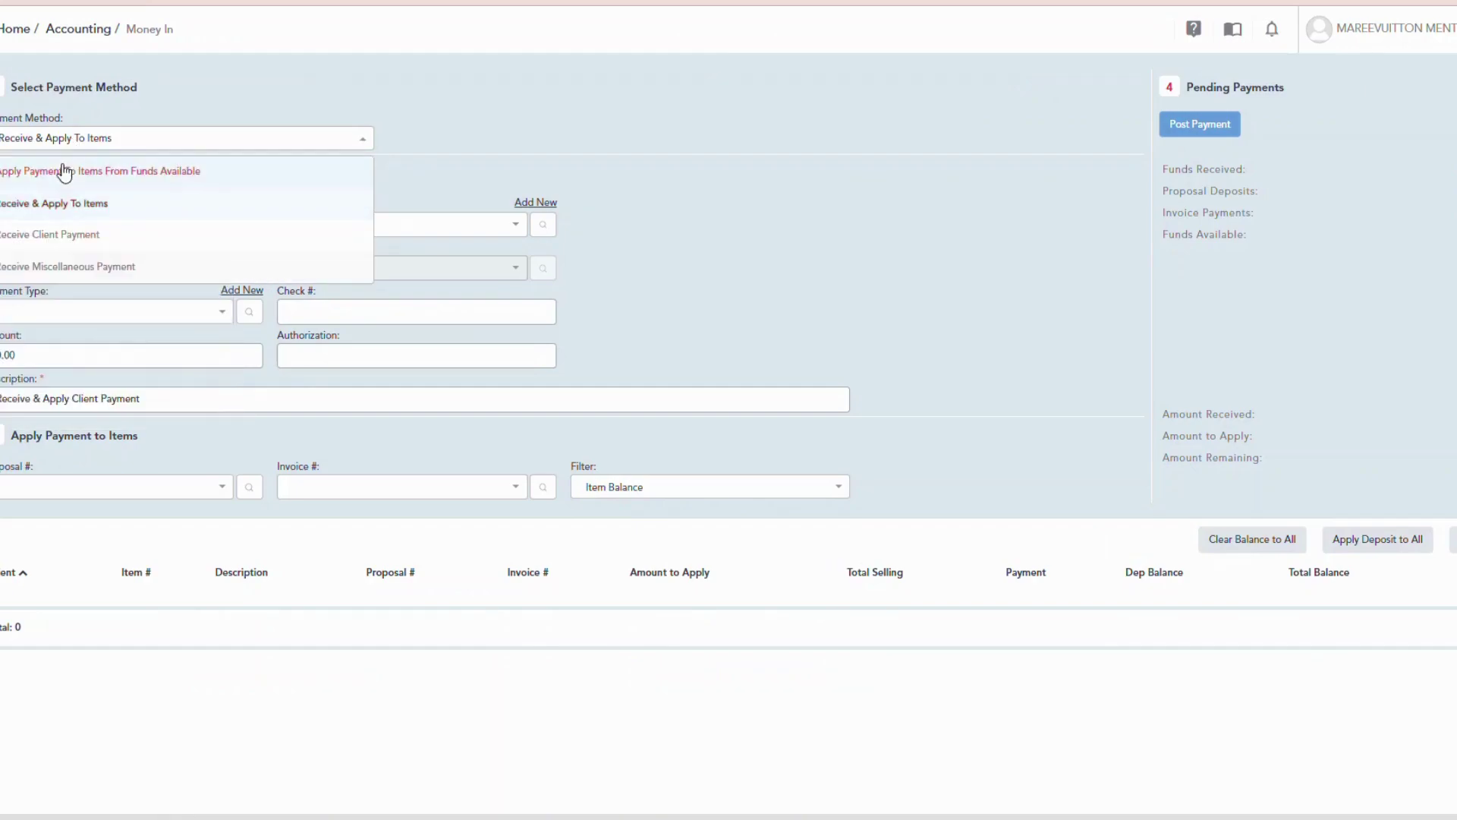
{"action": "left_click", "coordinate": [65, 168]}
{"action": "left_click", "coordinate": [50, 227]}
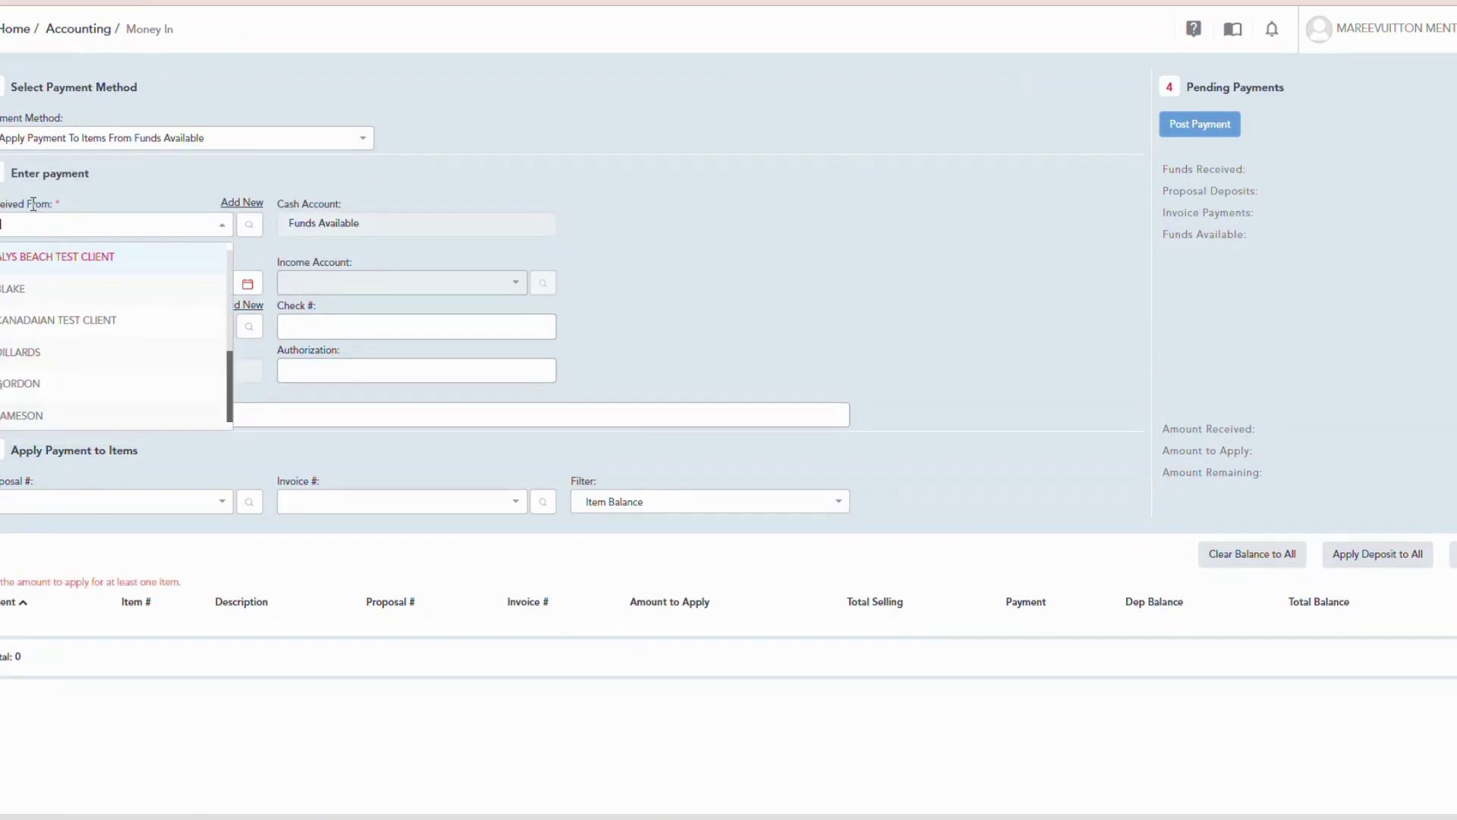
{"action": "type", "text": "g"}
{"action": "key", "text": "Return"}
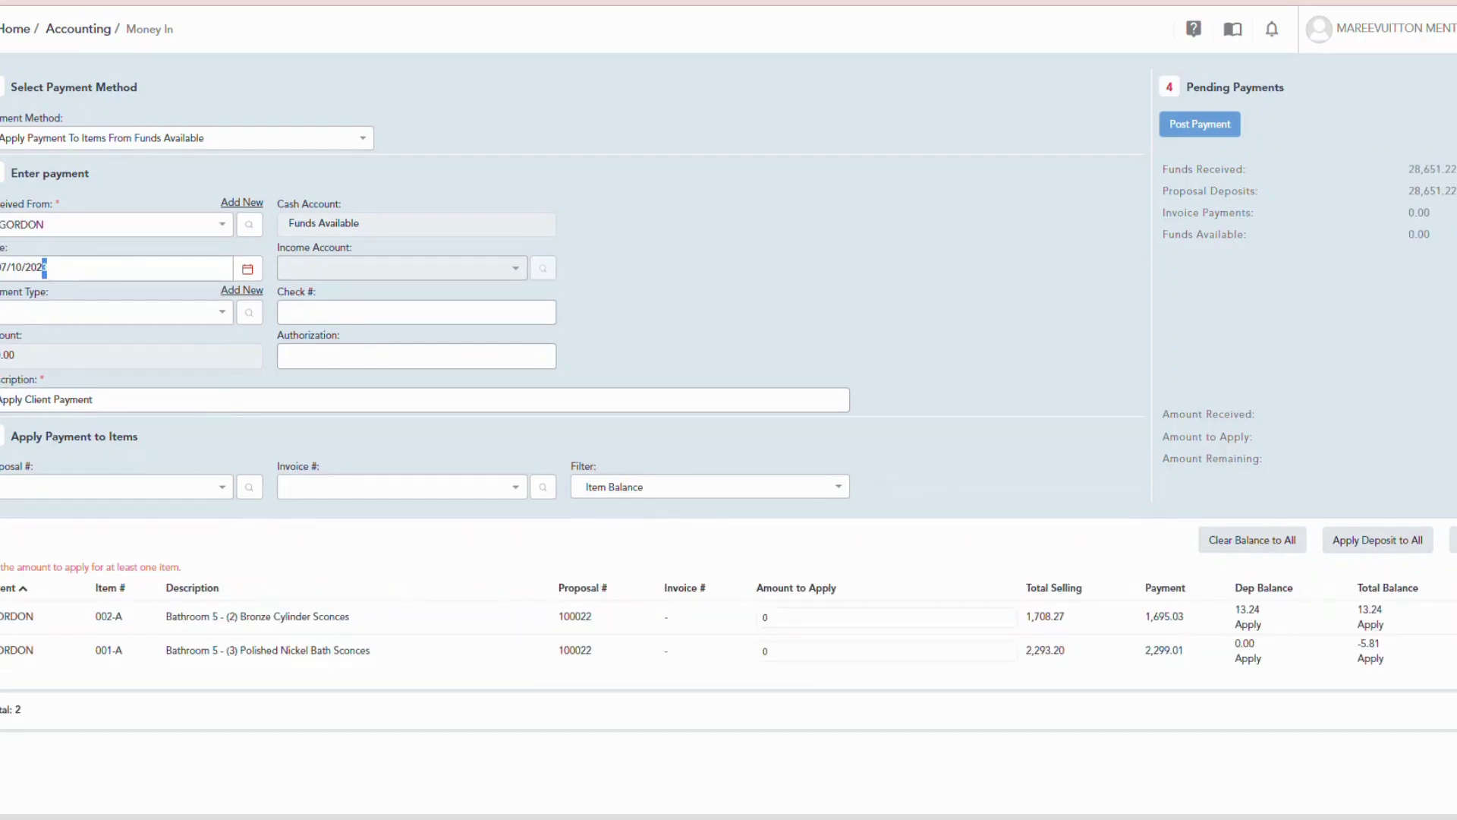
{"action": "key", "text": "ctrl+a"}
{"action": "type", "text": "06/25/2023"}
{"action": "left_click", "coordinate": [128, 399]}
{"action": "key", "text": "ctrl+a"}
{"action": "type", "text": "N"}
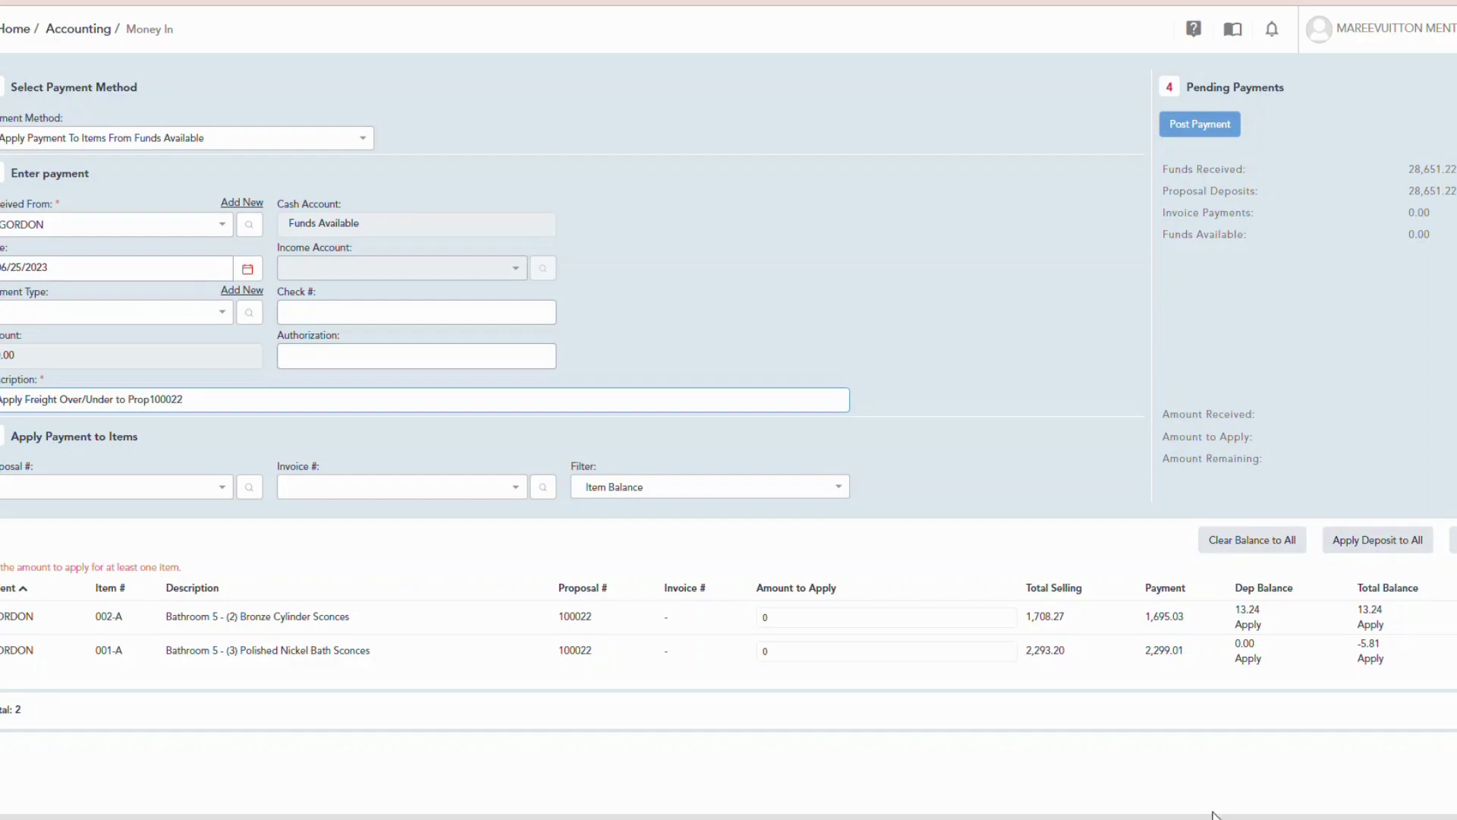
Post -5.81 to nickel sconce 001-A and 5.81 to bronze sconce 002-A, then open the items list.
{"action": "left_click", "coordinate": [1371, 662]}
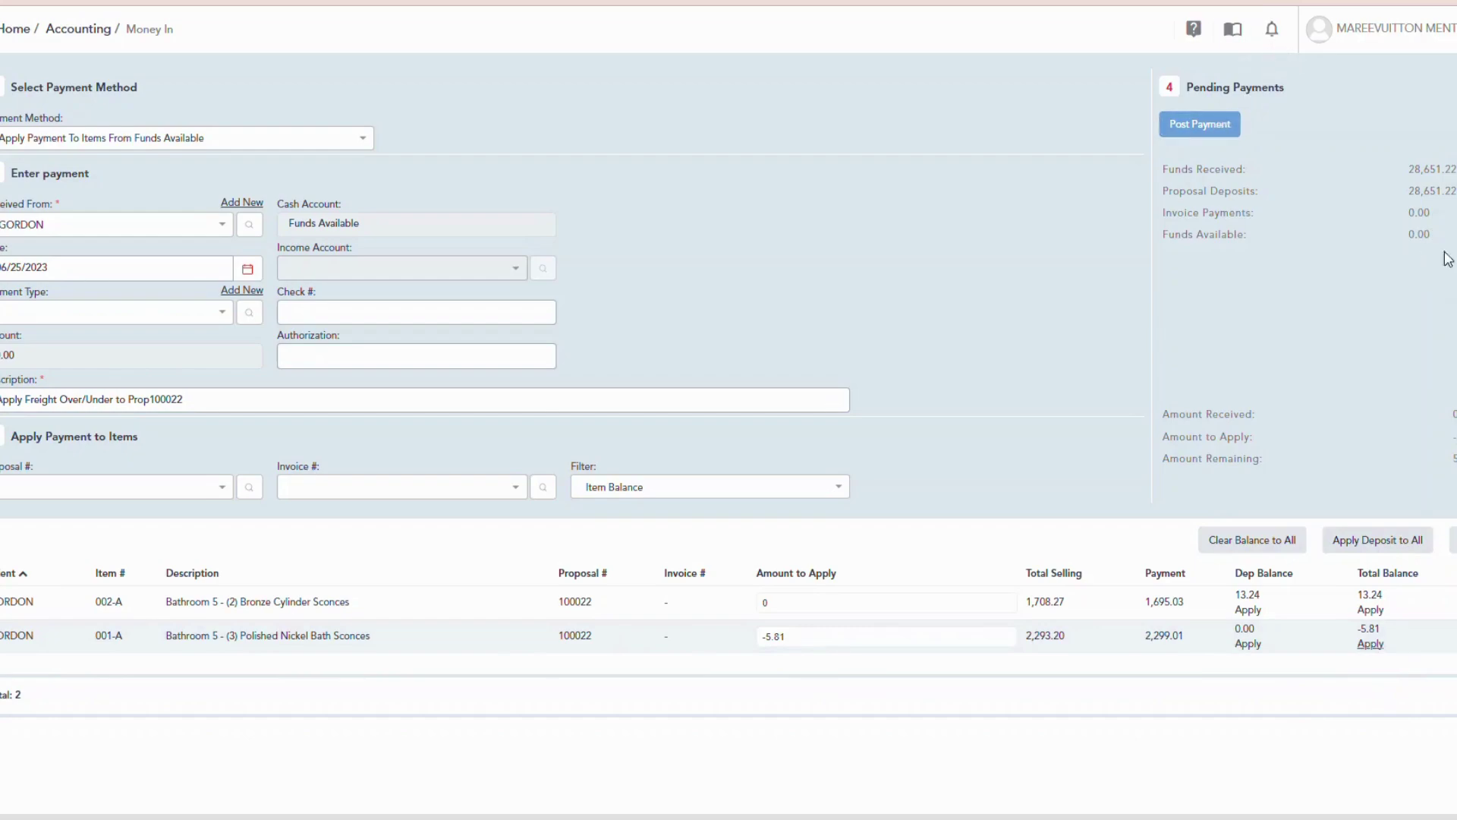
{"action": "left_click", "coordinate": [1198, 142]}
{"action": "left_click", "coordinate": [835, 116]}
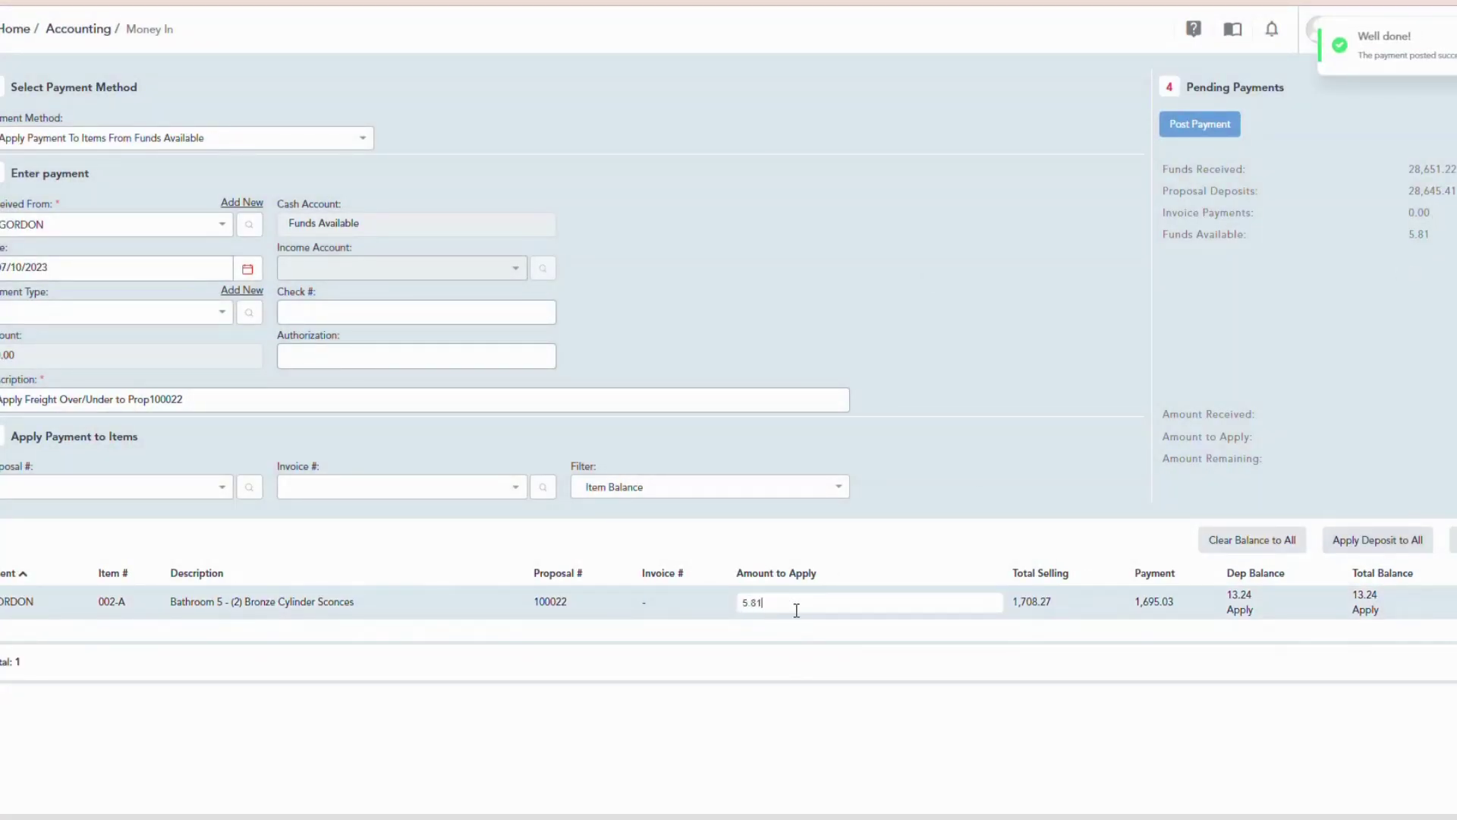
{"action": "left_click", "coordinate": [1193, 135]}
{"action": "left_click", "coordinate": [867, 114]}
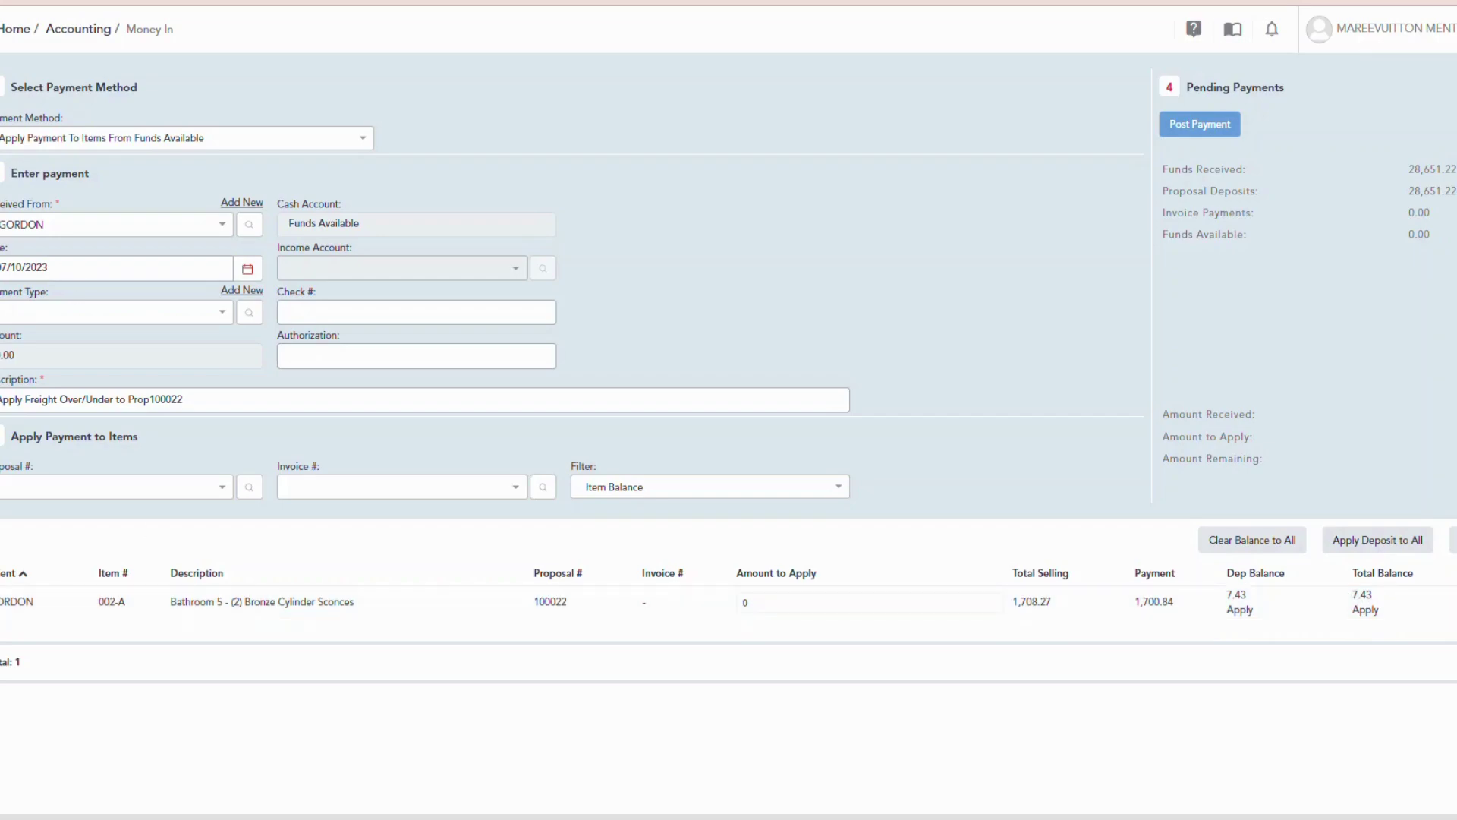
{"action": "left_click", "coordinate": [15, 279]}
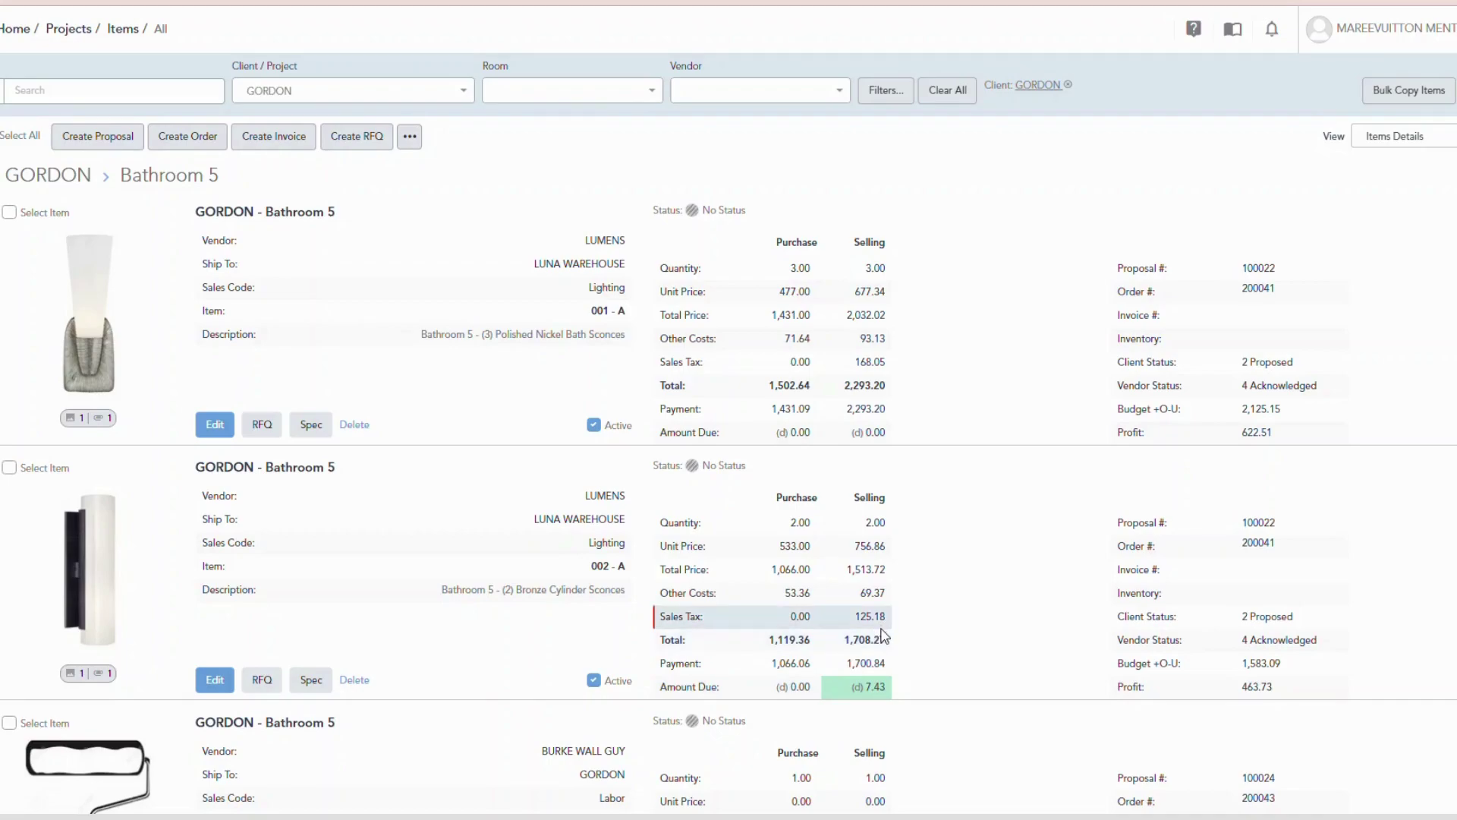
Open wallpaper installation item 004-A's images and attachments, then save and close the item.
{"action": "scroll", "coordinate": [892, 617], "scroll_direction": "down", "scroll_amount": 3}
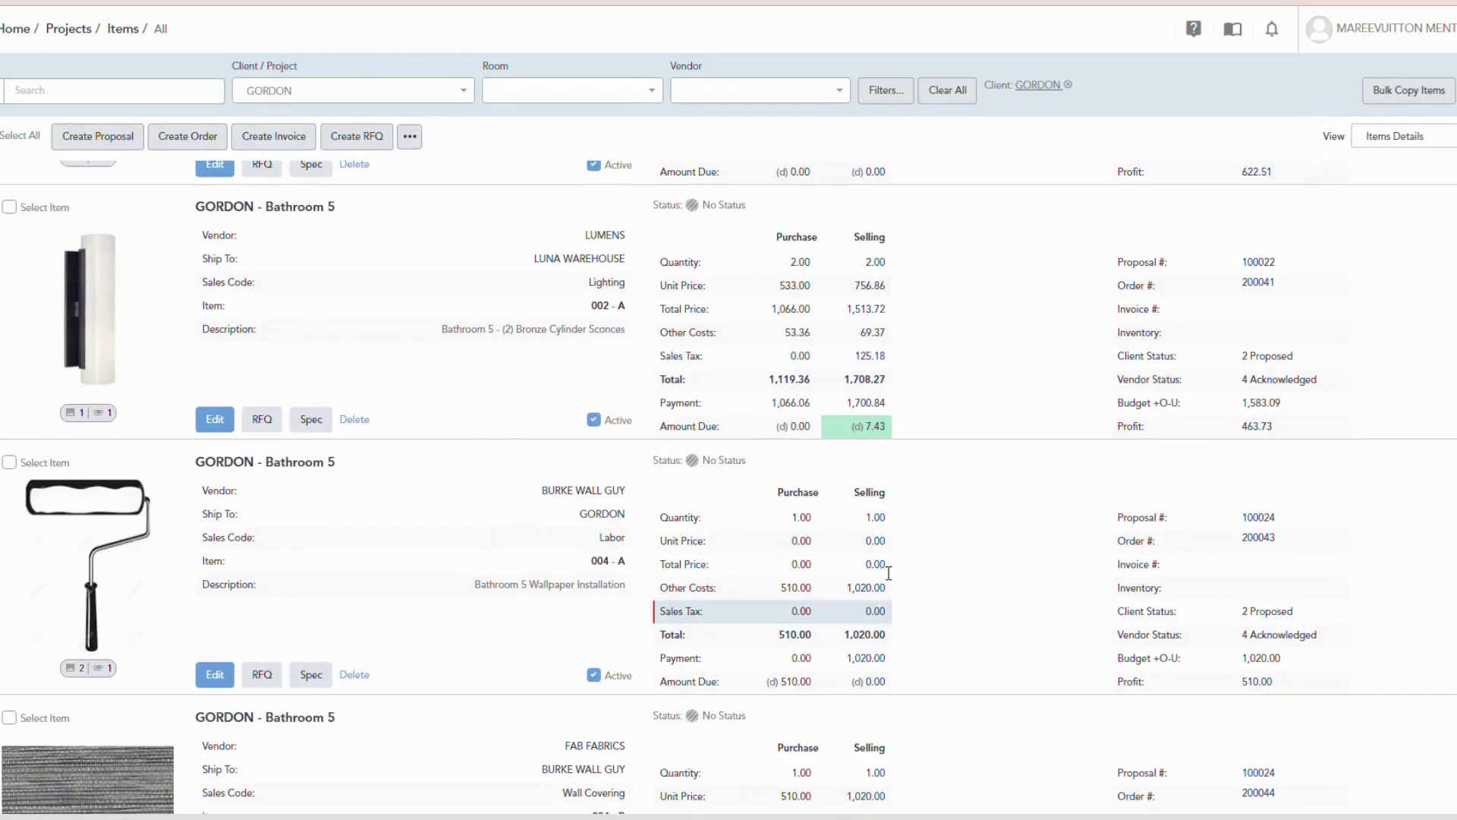
{"action": "scroll", "coordinate": [875, 616], "scroll_direction": "down", "scroll_amount": 3}
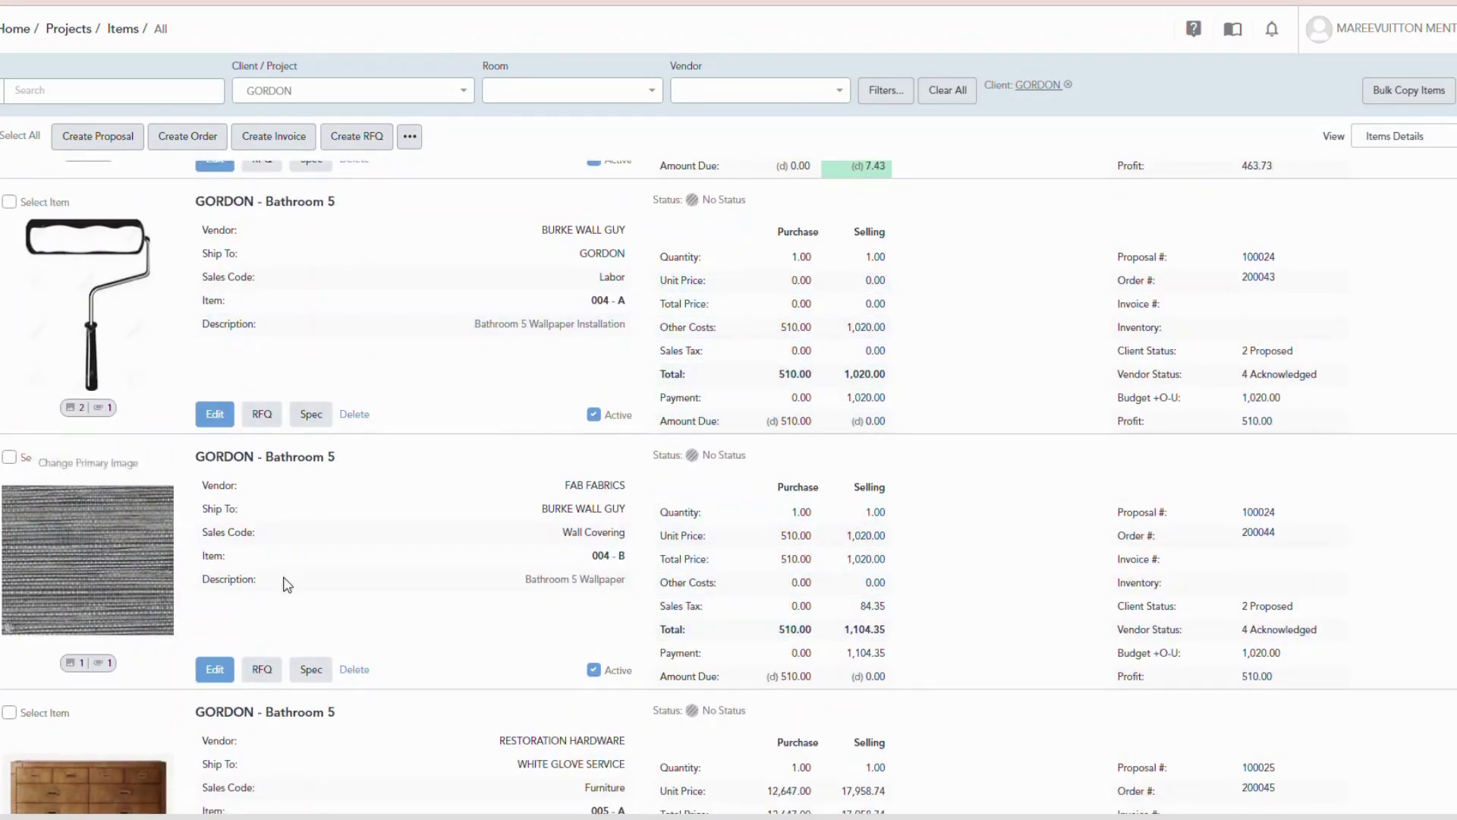
{"action": "scroll", "coordinate": [818, 369], "scroll_direction": "down", "scroll_amount": 3}
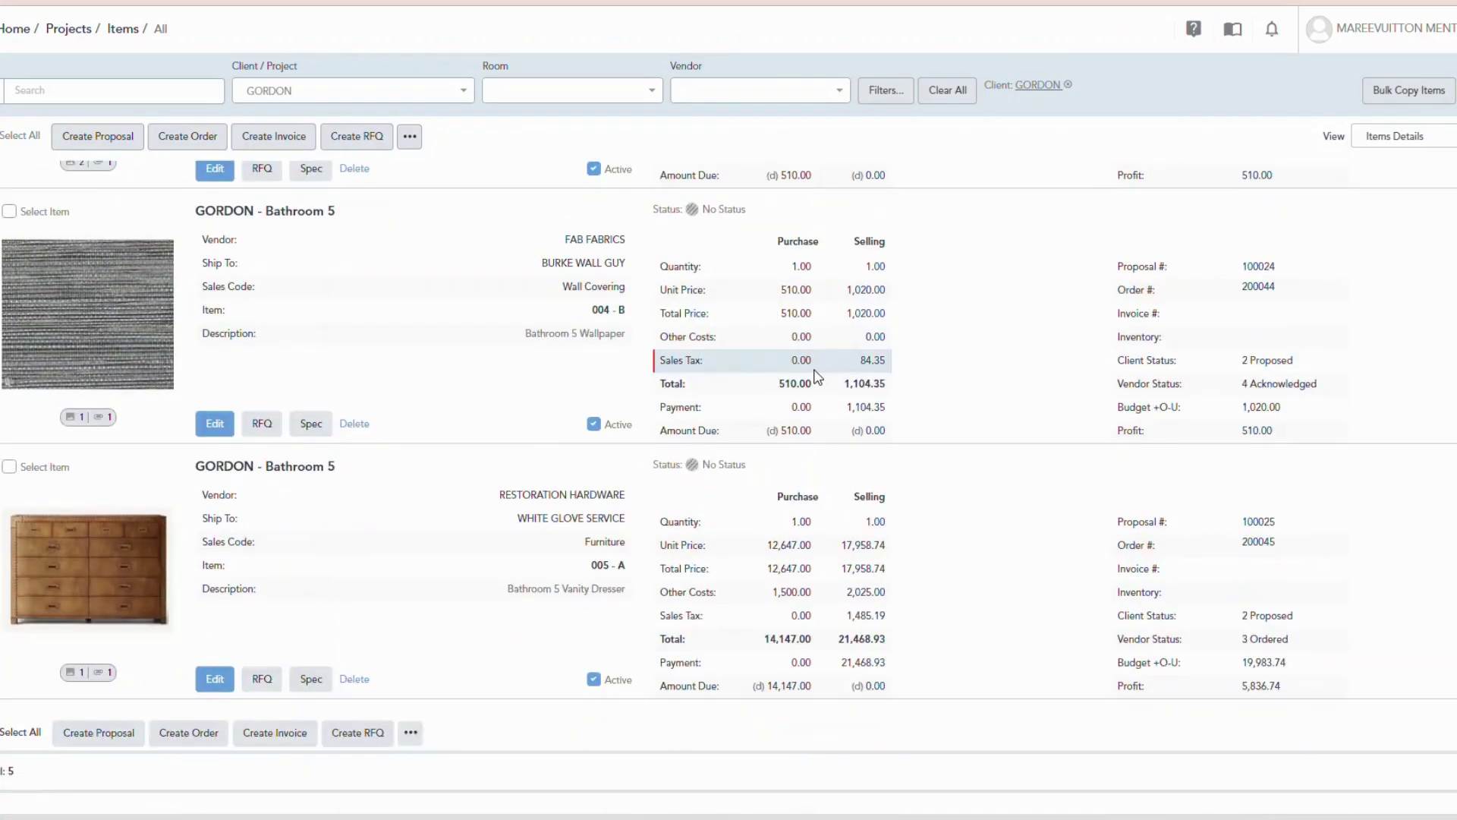
{"action": "scroll", "coordinate": [818, 375], "scroll_direction": "up", "scroll_amount": 3}
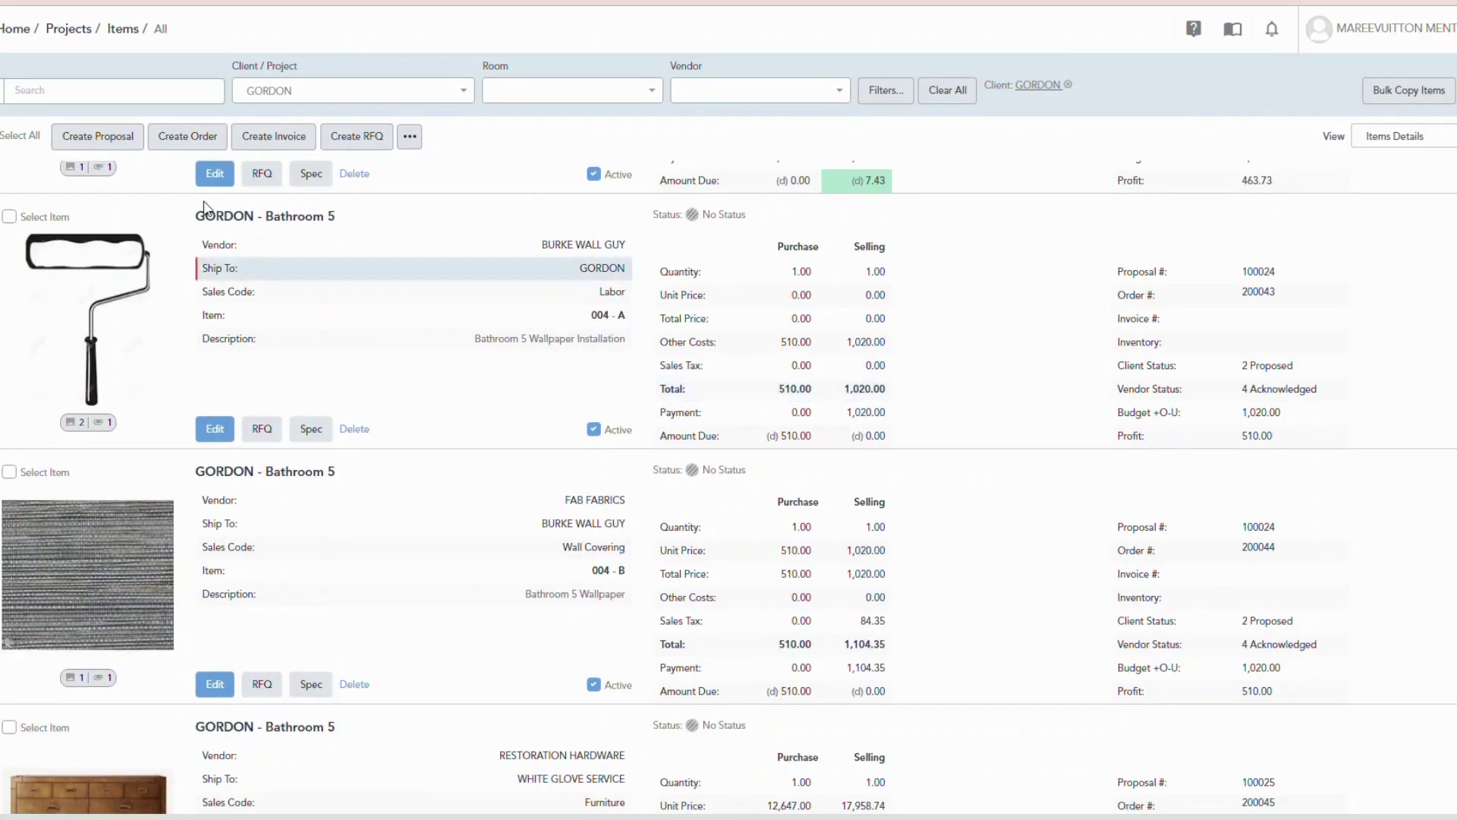
{"action": "left_click", "coordinate": [83, 257]}
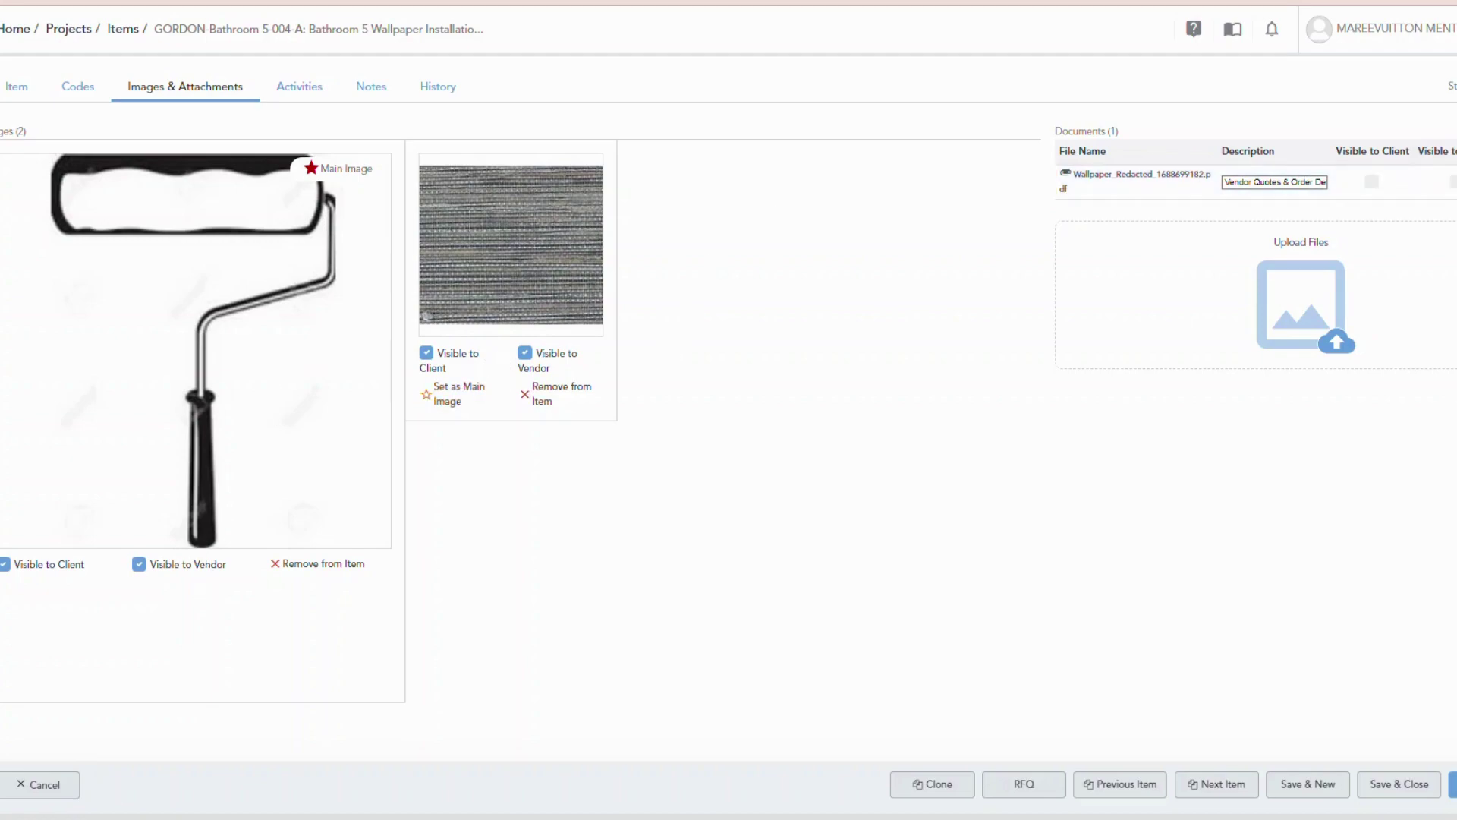
{"action": "left_click", "coordinate": [1408, 784]}
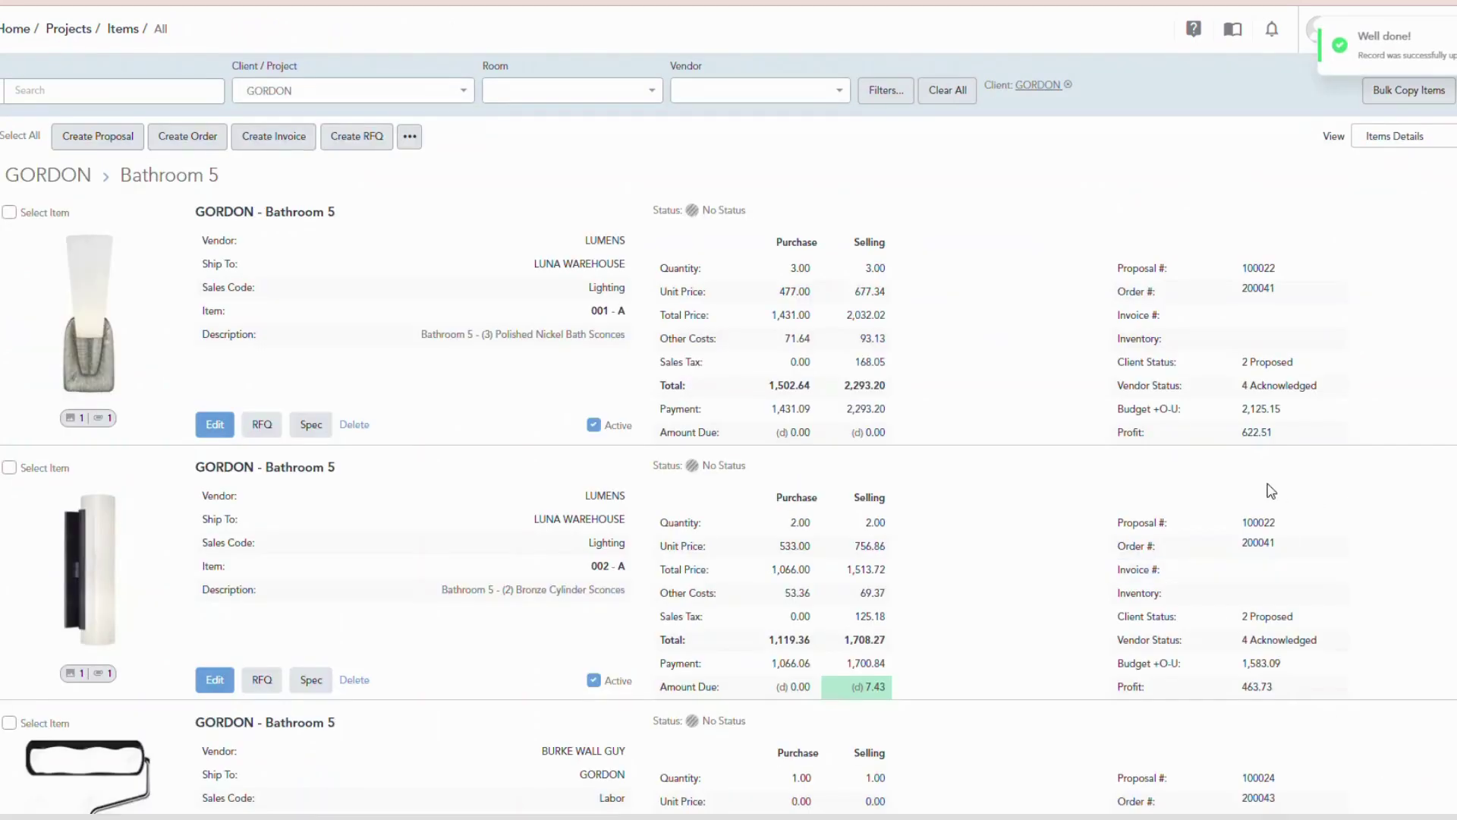
{"action": "scroll", "coordinate": [1271, 491], "scroll_direction": "down", "scroll_amount": 8}
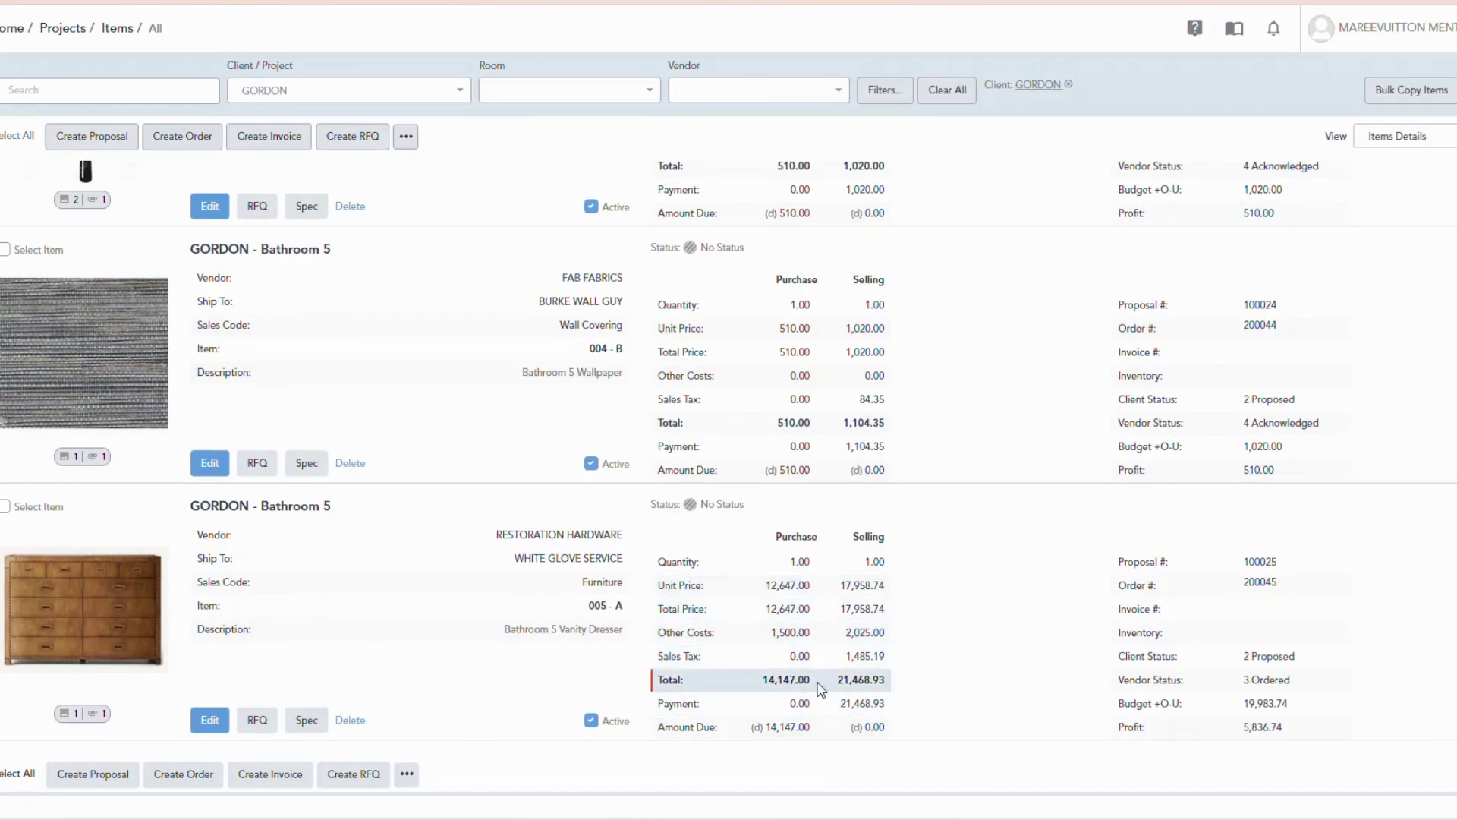
Pay order 200045's 14,147.00 from checking, dated 06/25/2023 with reference 06.25.23.
{"action": "left_click", "coordinate": [1260, 583]}
{"action": "left_click", "coordinate": [209, 89]}
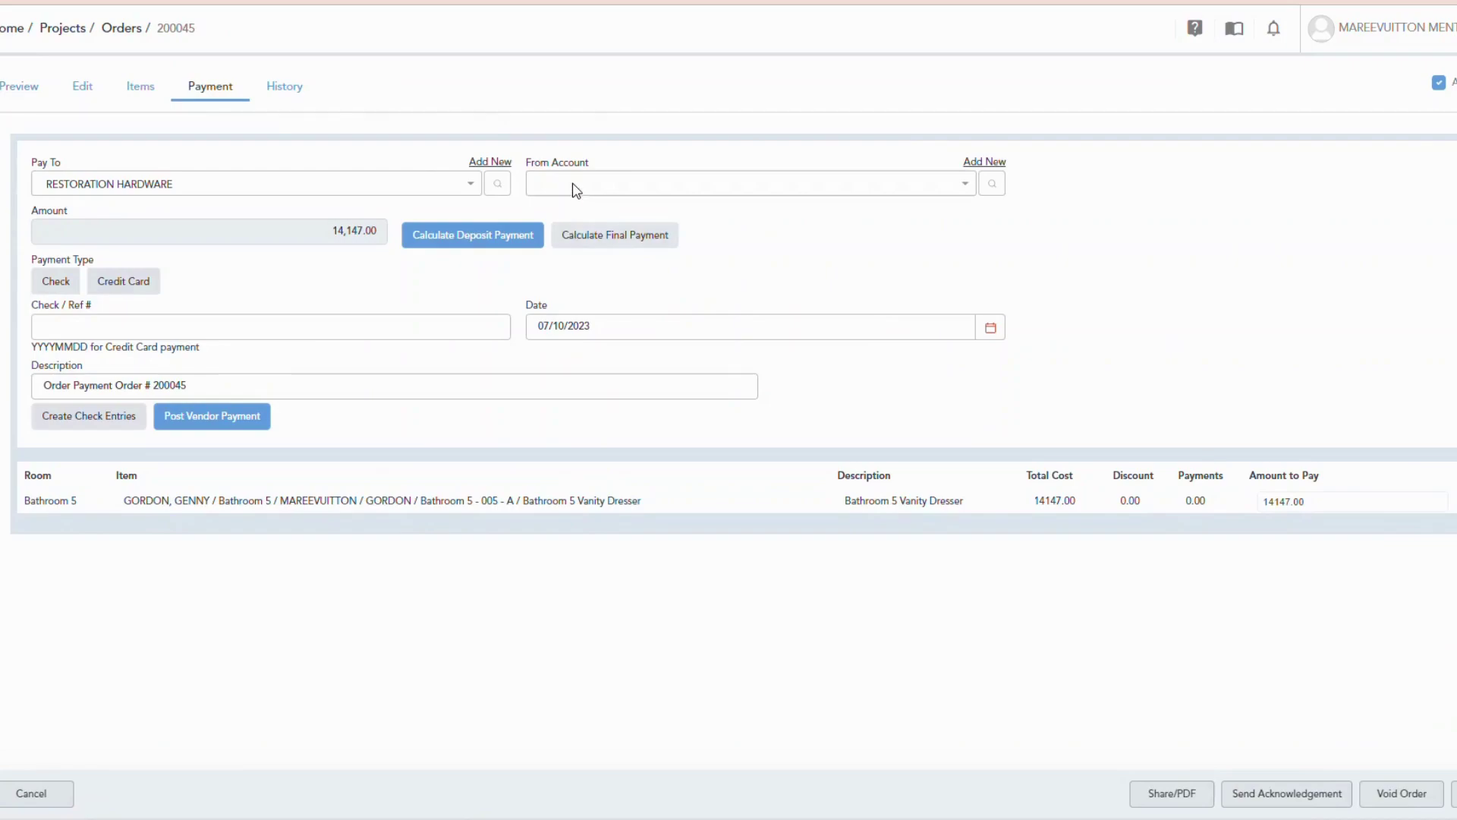
{"action": "left_click", "coordinate": [577, 184]}
{"action": "left_click", "coordinate": [580, 215]}
{"action": "left_click", "coordinate": [642, 329]}
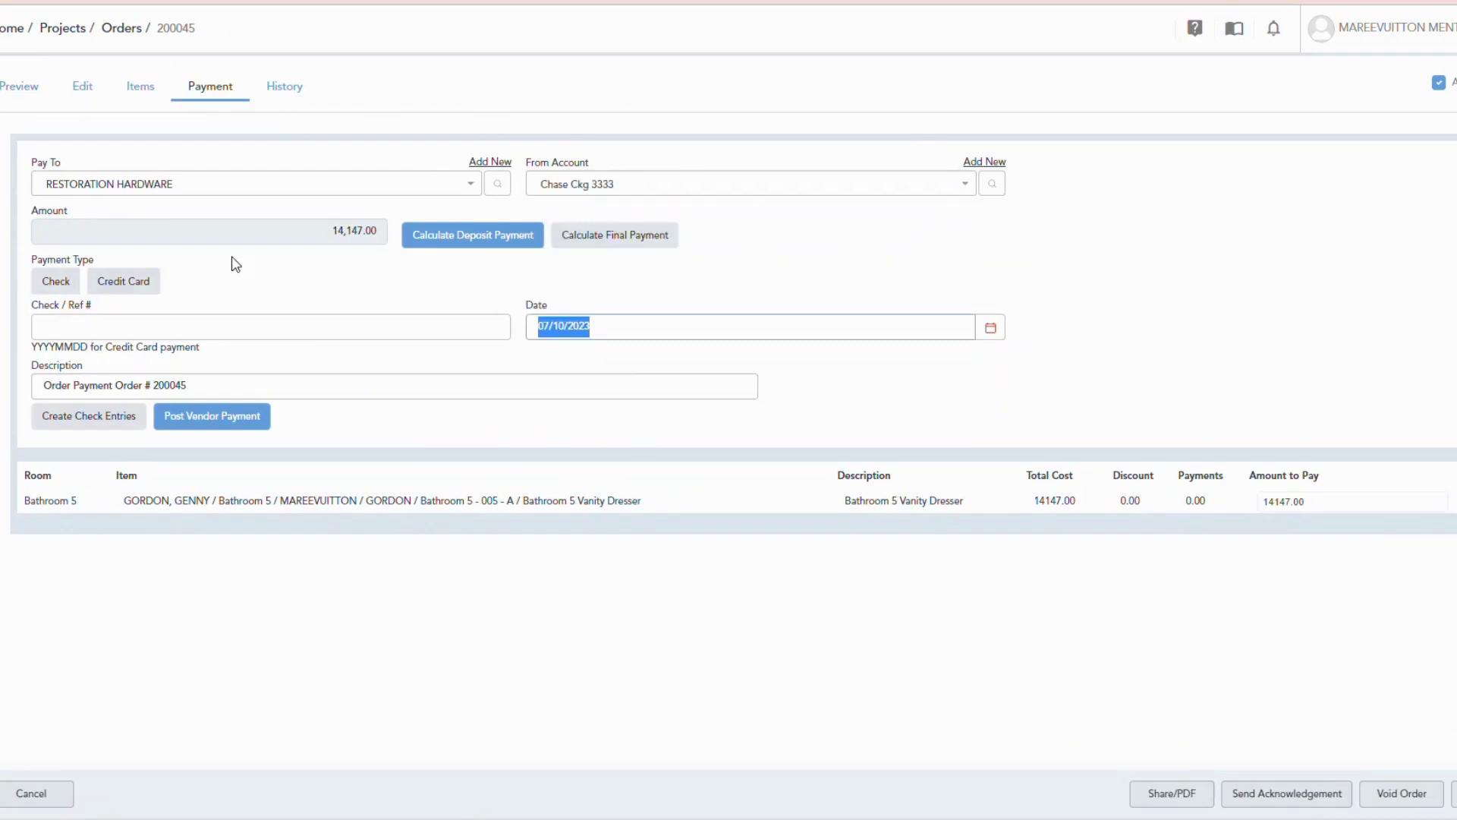
{"action": "type", "text": "06/25/2023"}
{"action": "key", "text": "Tab"}
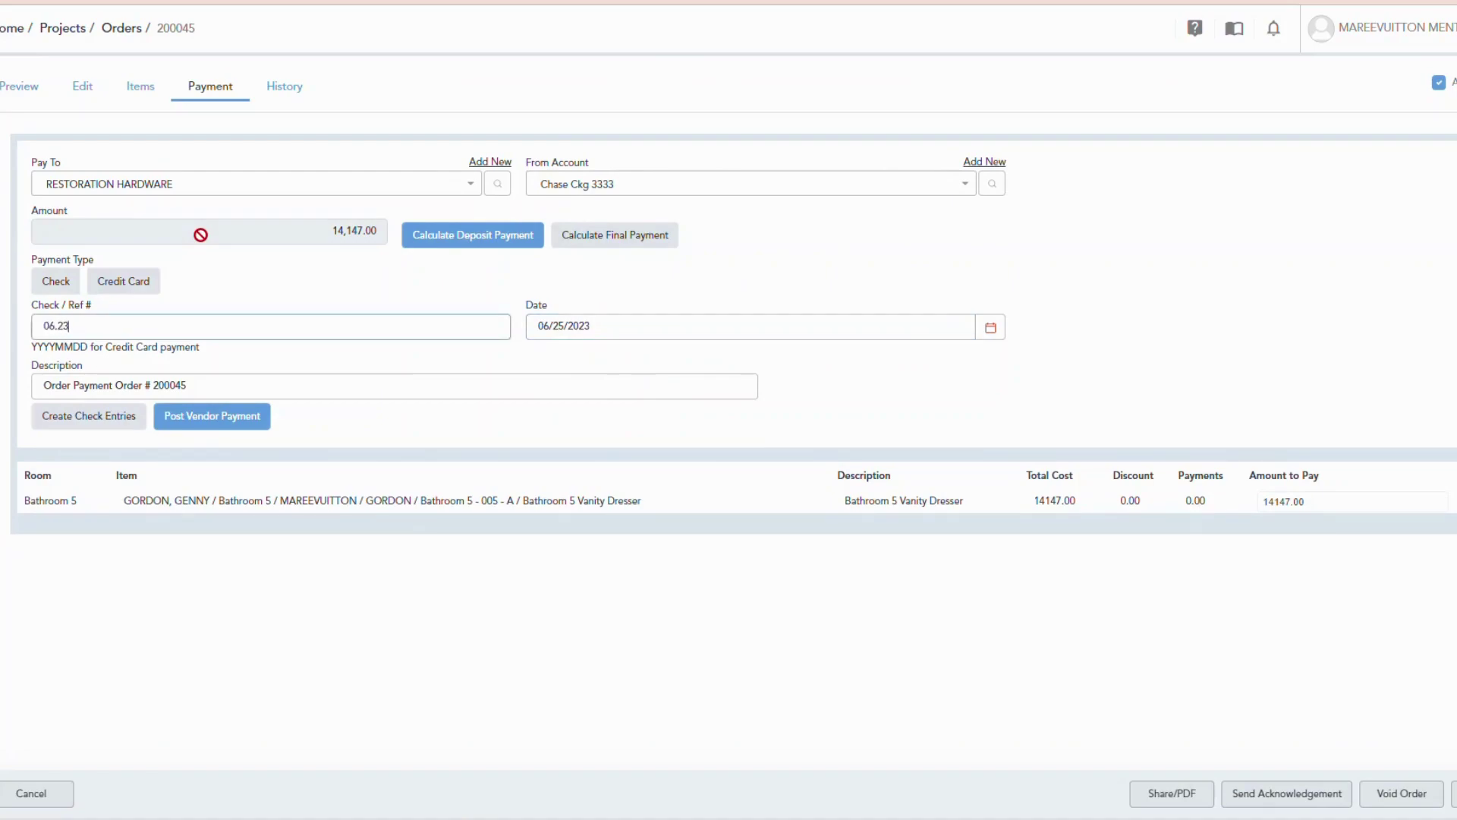
{"action": "type", "text": "06.25.23"}
{"action": "key", "text": "Tab"}
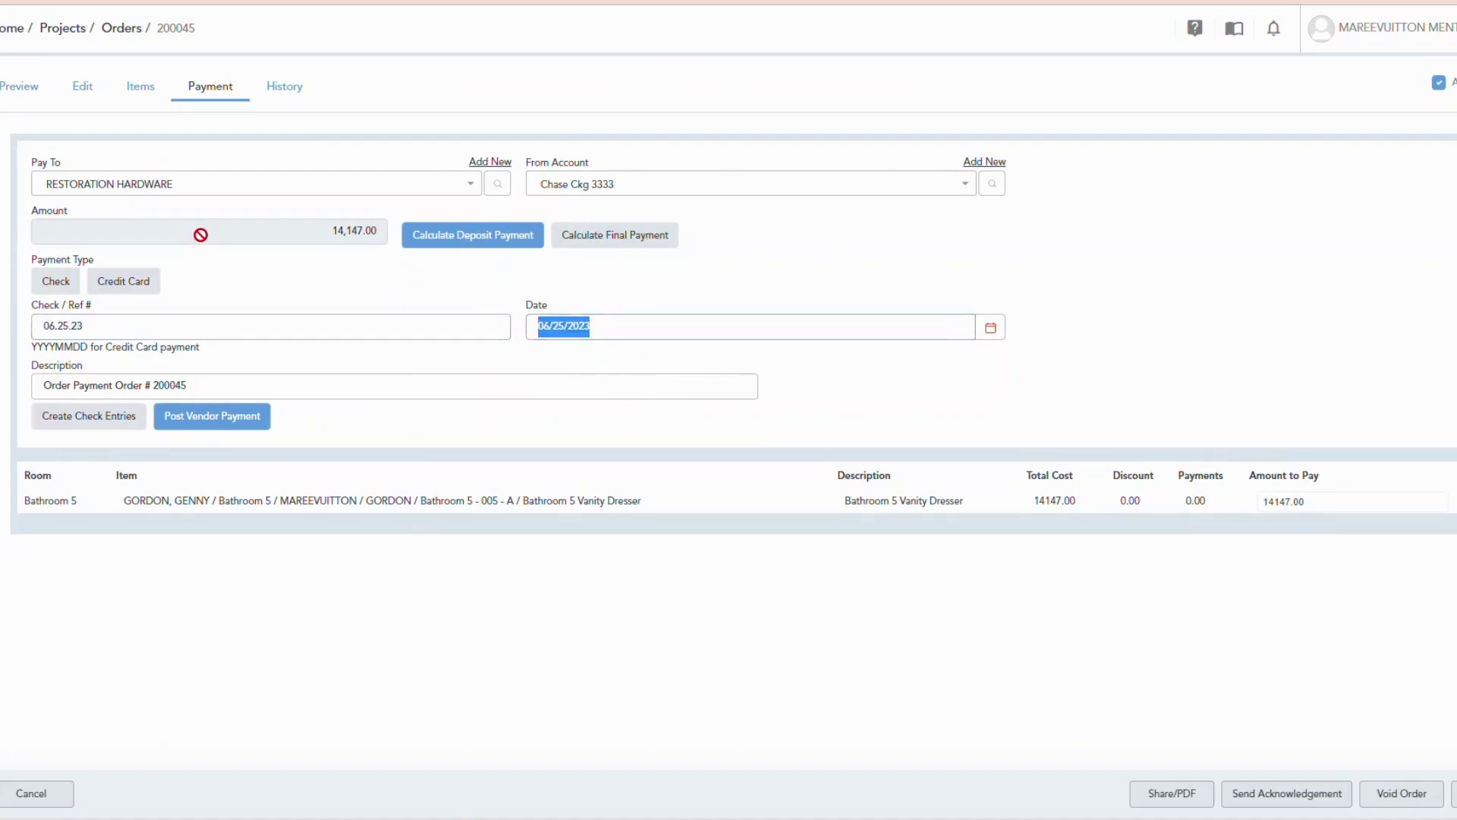
{"action": "left_click", "coordinate": [215, 417]}
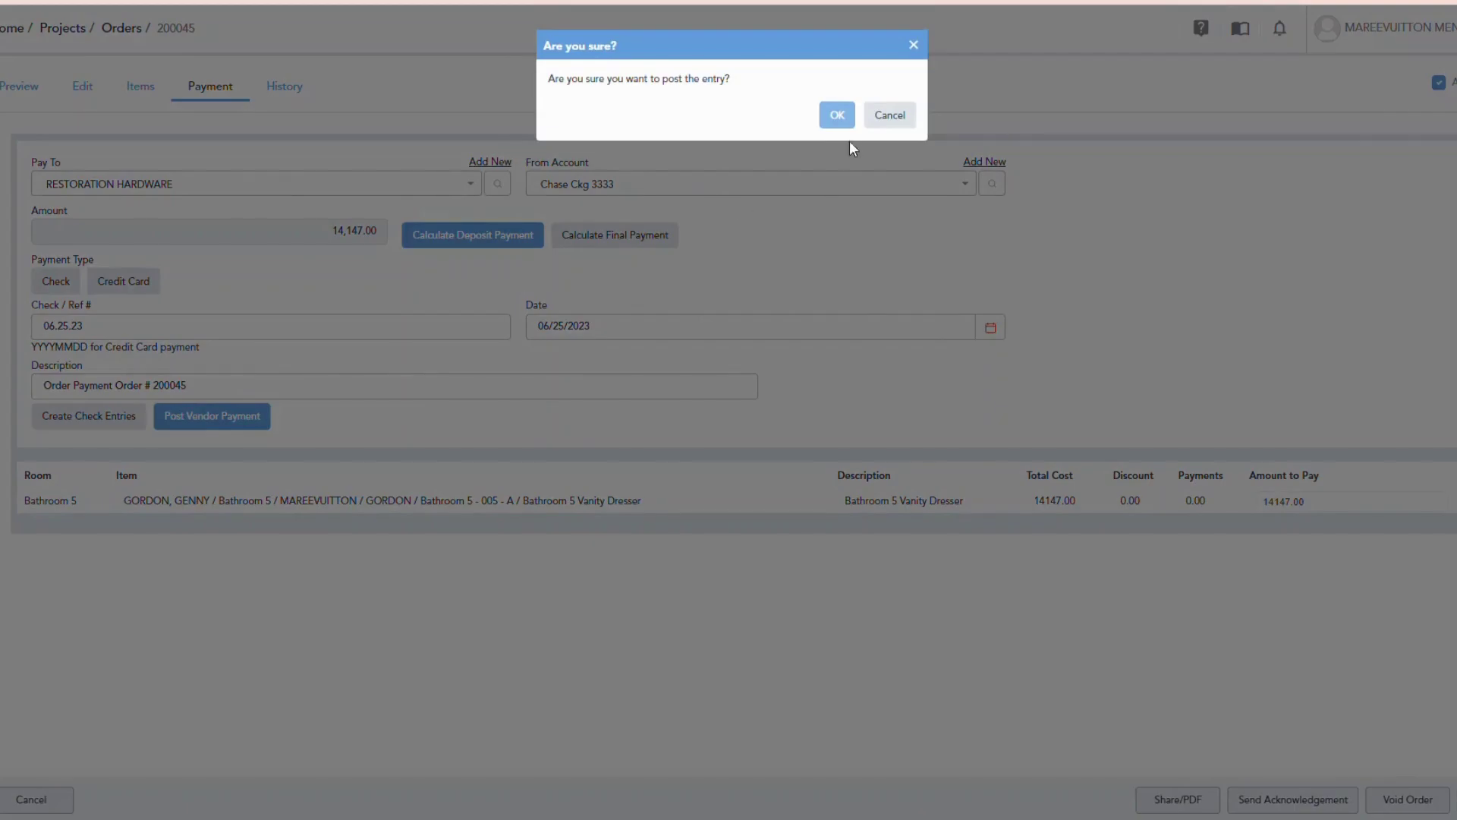
{"action": "left_click", "coordinate": [837, 114]}
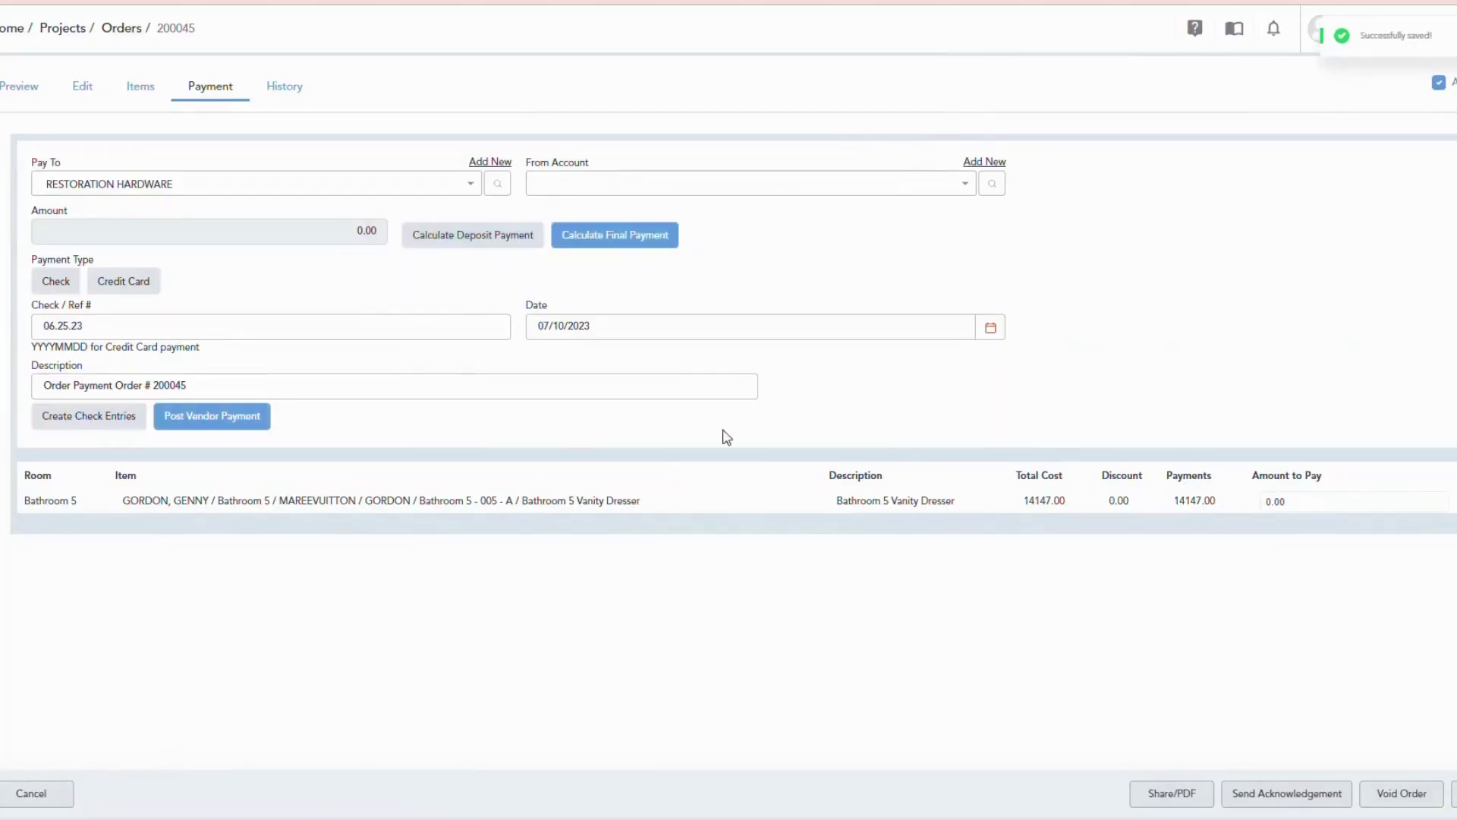
Close the order payment form and scroll through the Bathroom 5 items list.
{"action": "left_click", "coordinate": [47, 803]}
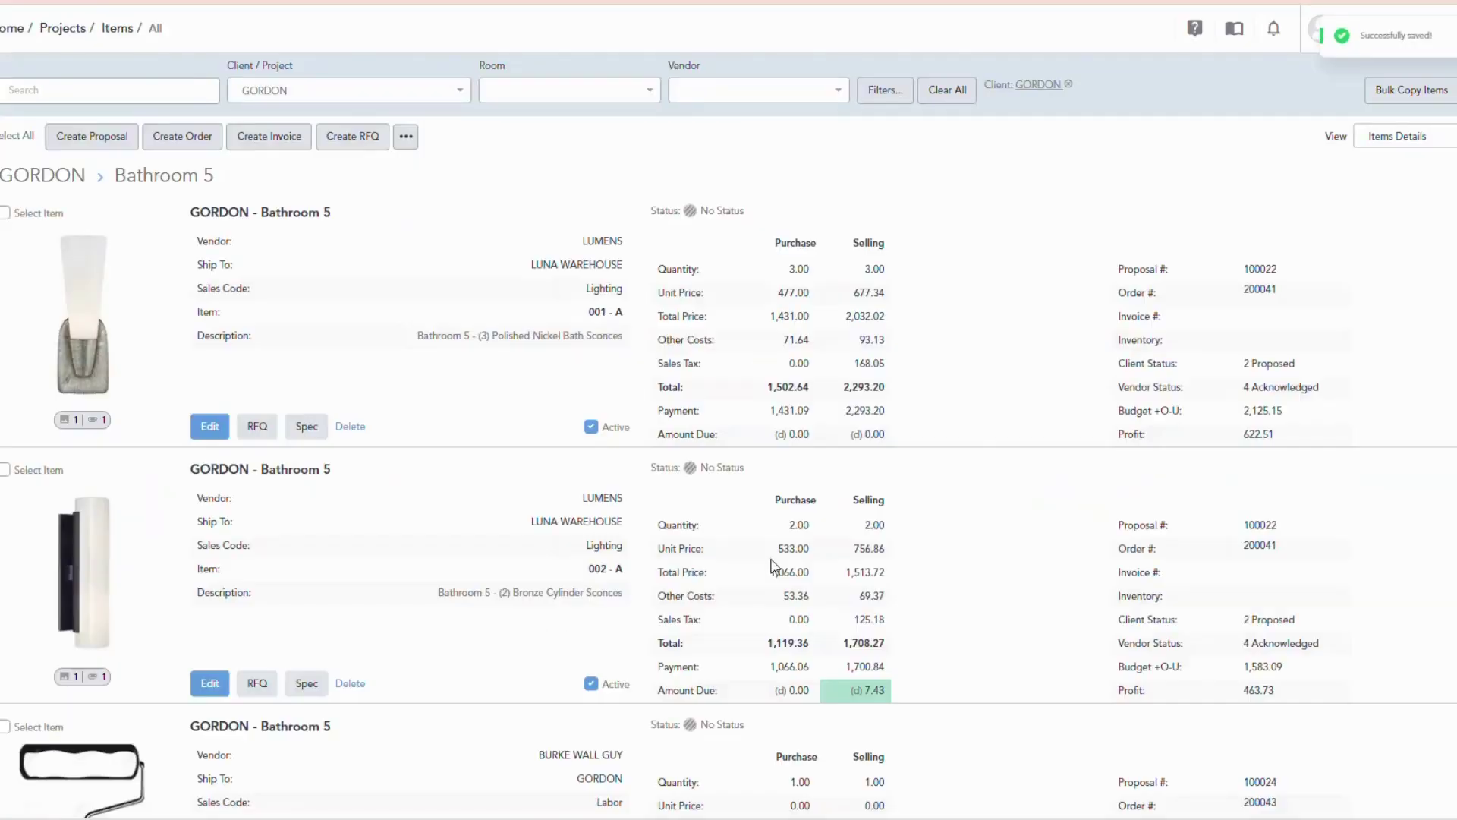
{"action": "scroll", "coordinate": [859, 338], "scroll_direction": "down", "scroll_amount": 10}
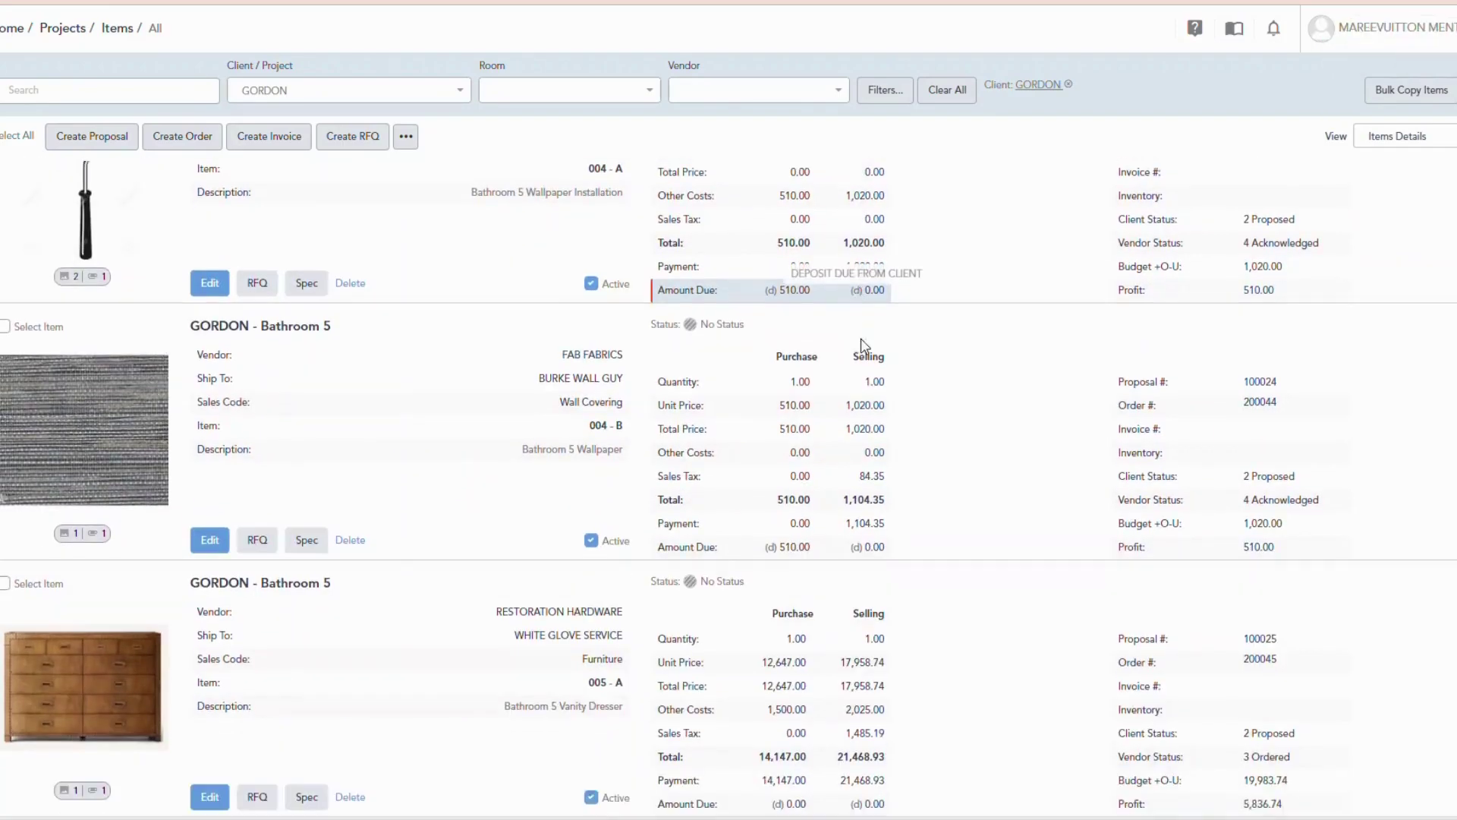
{"action": "scroll", "coordinate": [854, 546], "scroll_direction": "up", "scroll_amount": 8}
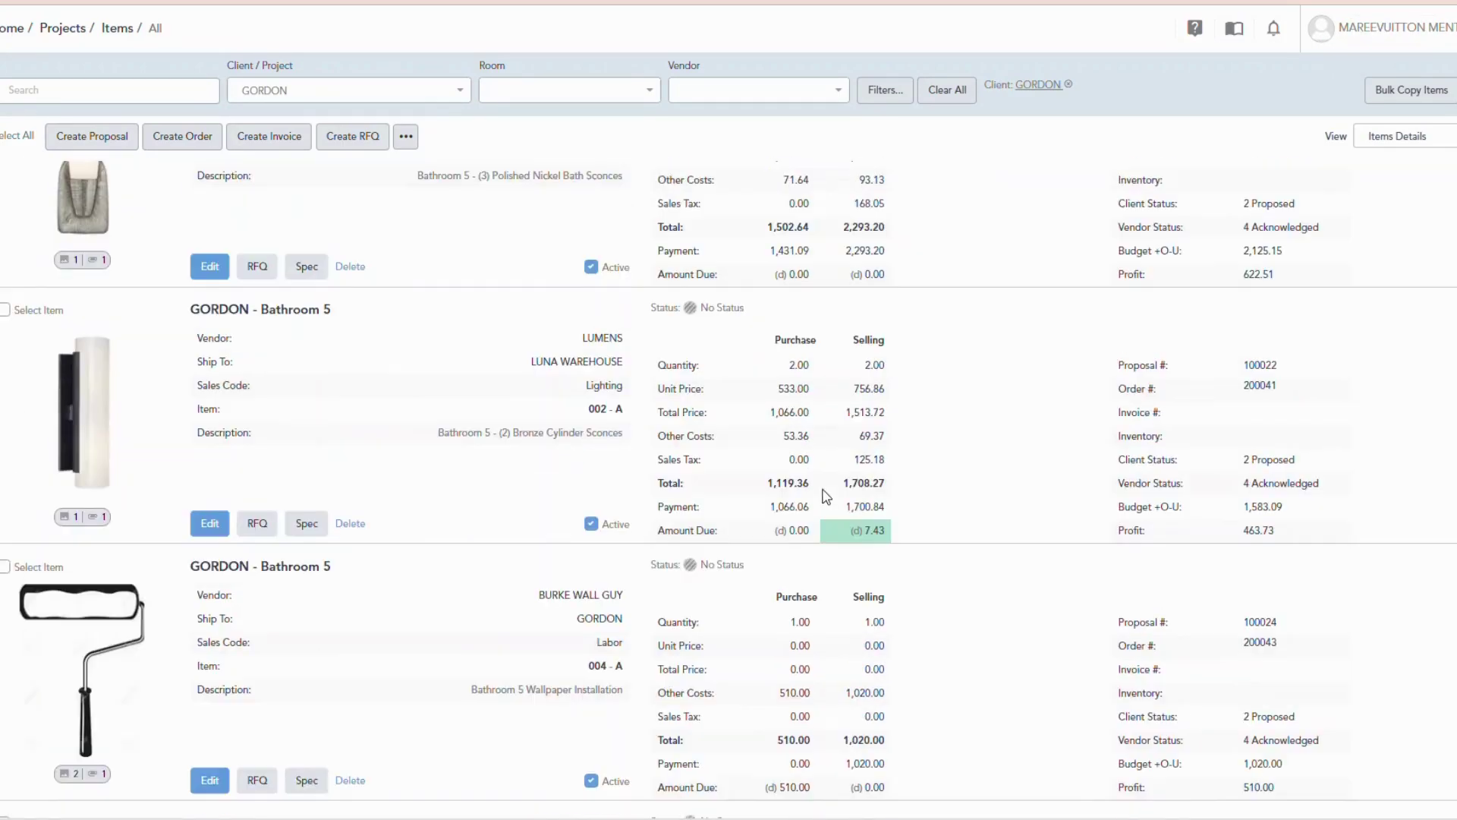
{"action": "scroll", "coordinate": [823, 621], "scroll_direction": "down", "scroll_amount": 3}
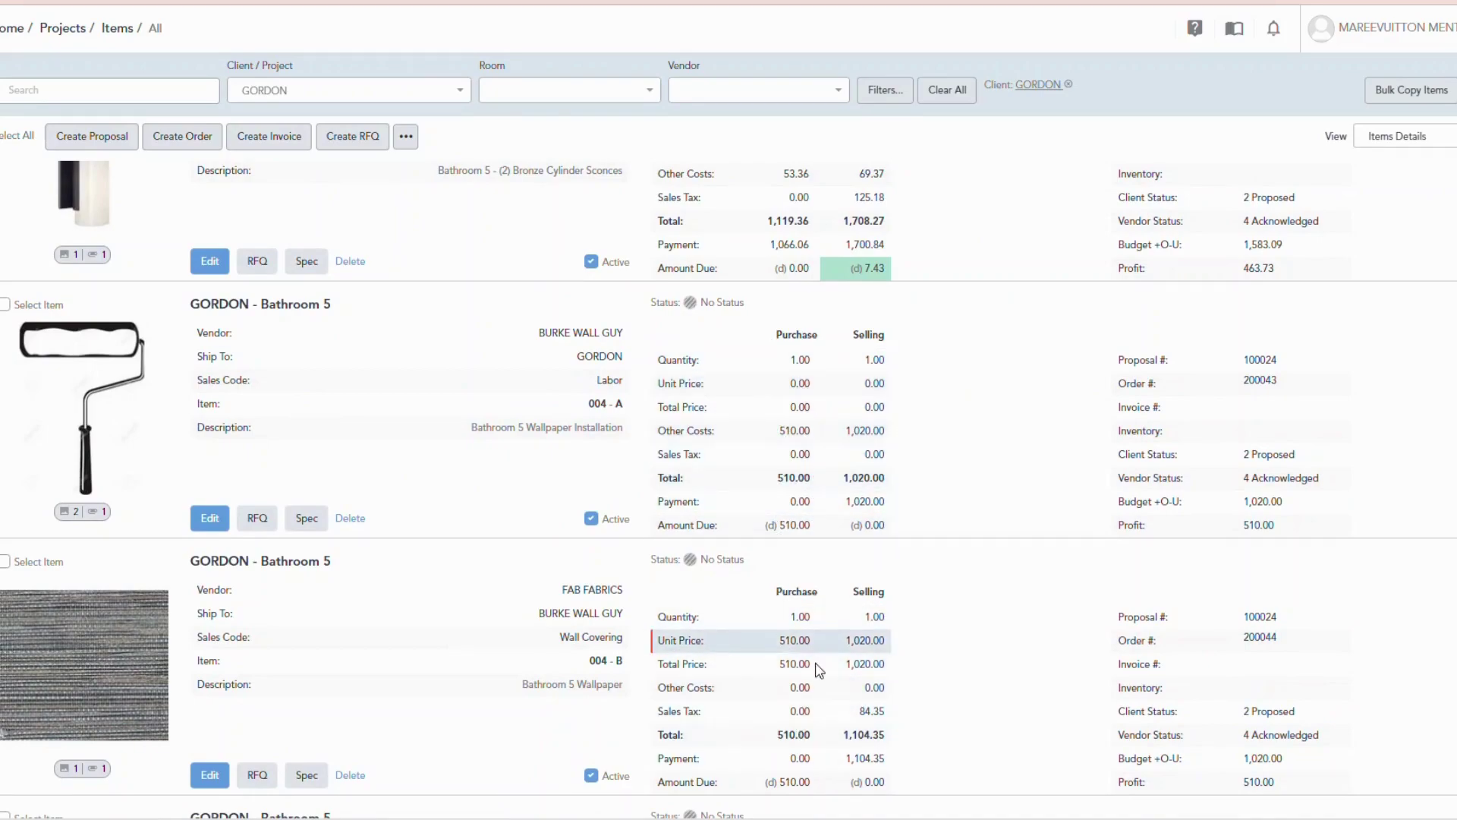
{"action": "scroll", "coordinate": [818, 668], "scroll_direction": "up", "scroll_amount": 4}
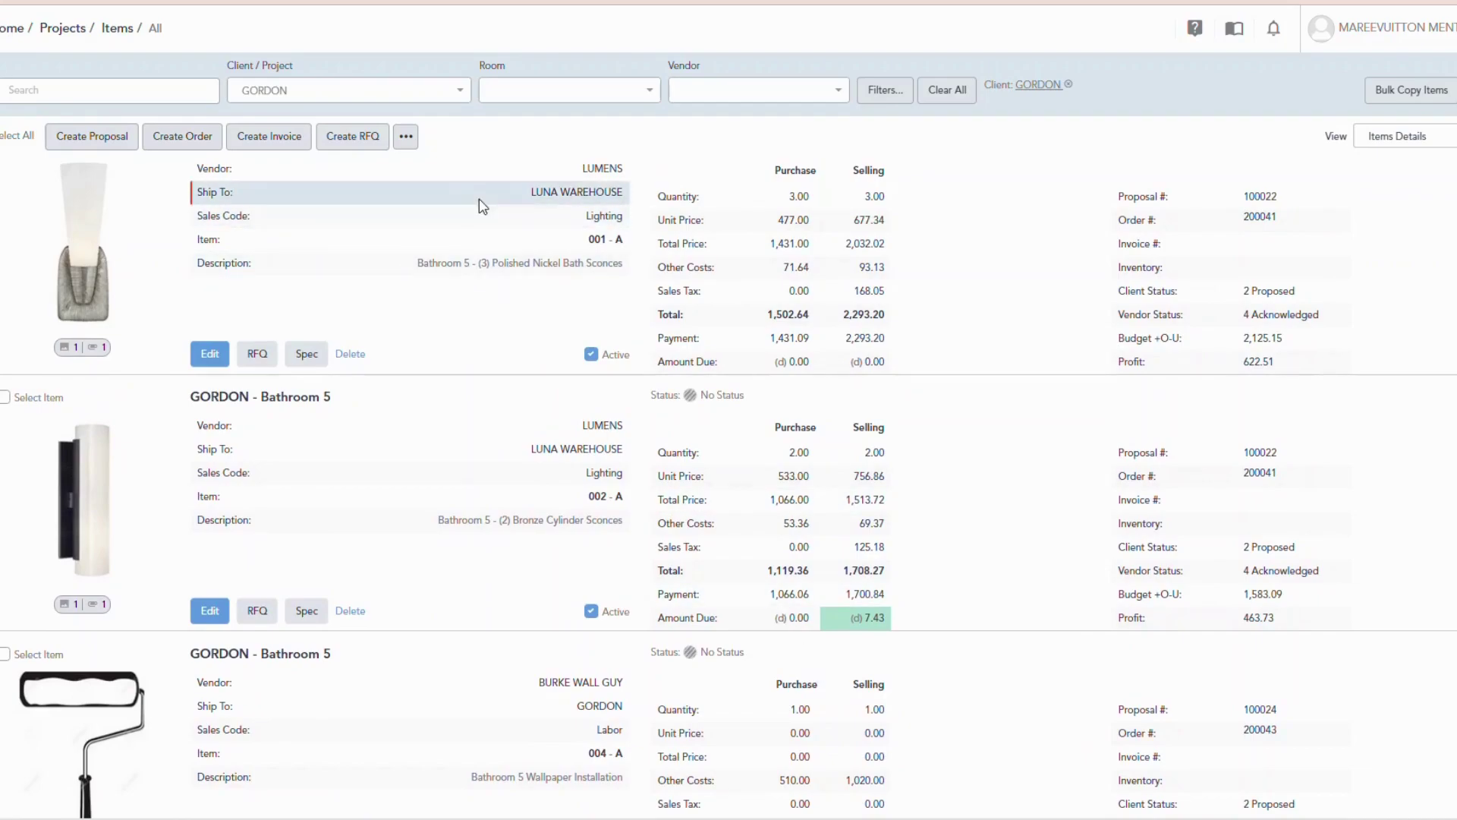
Search the vendor filter for 'vip', then clear it and close the list without choosing.
{"action": "left_click", "coordinate": [722, 98]}
{"action": "type", "text": "vip"}
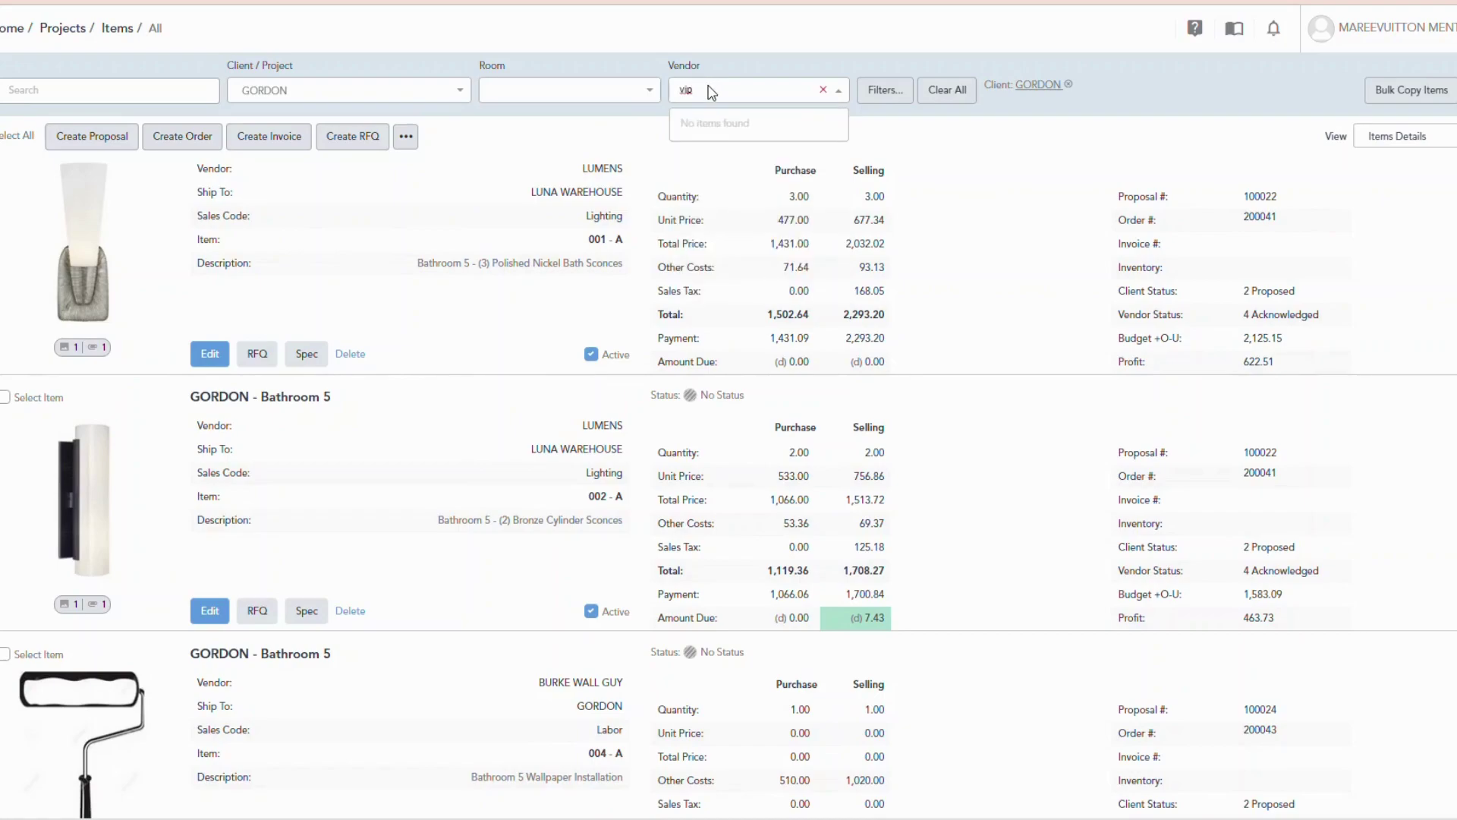
{"action": "key", "text": "BackSpace"}
{"action": "key", "text": "BackSpace"}
{"action": "key", "text": "BackSpace"}
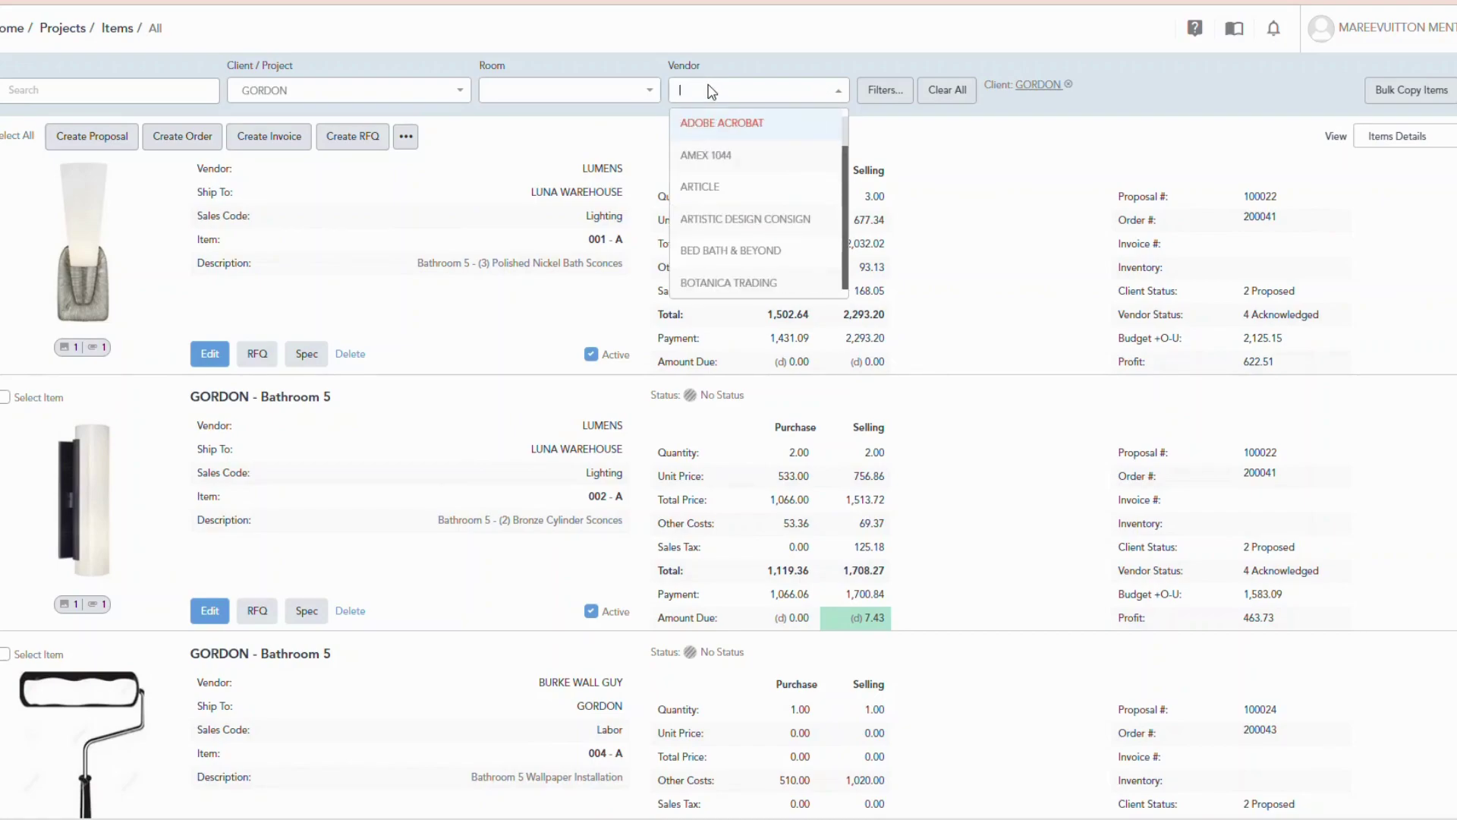
{"action": "left_click", "coordinate": [888, 141]}
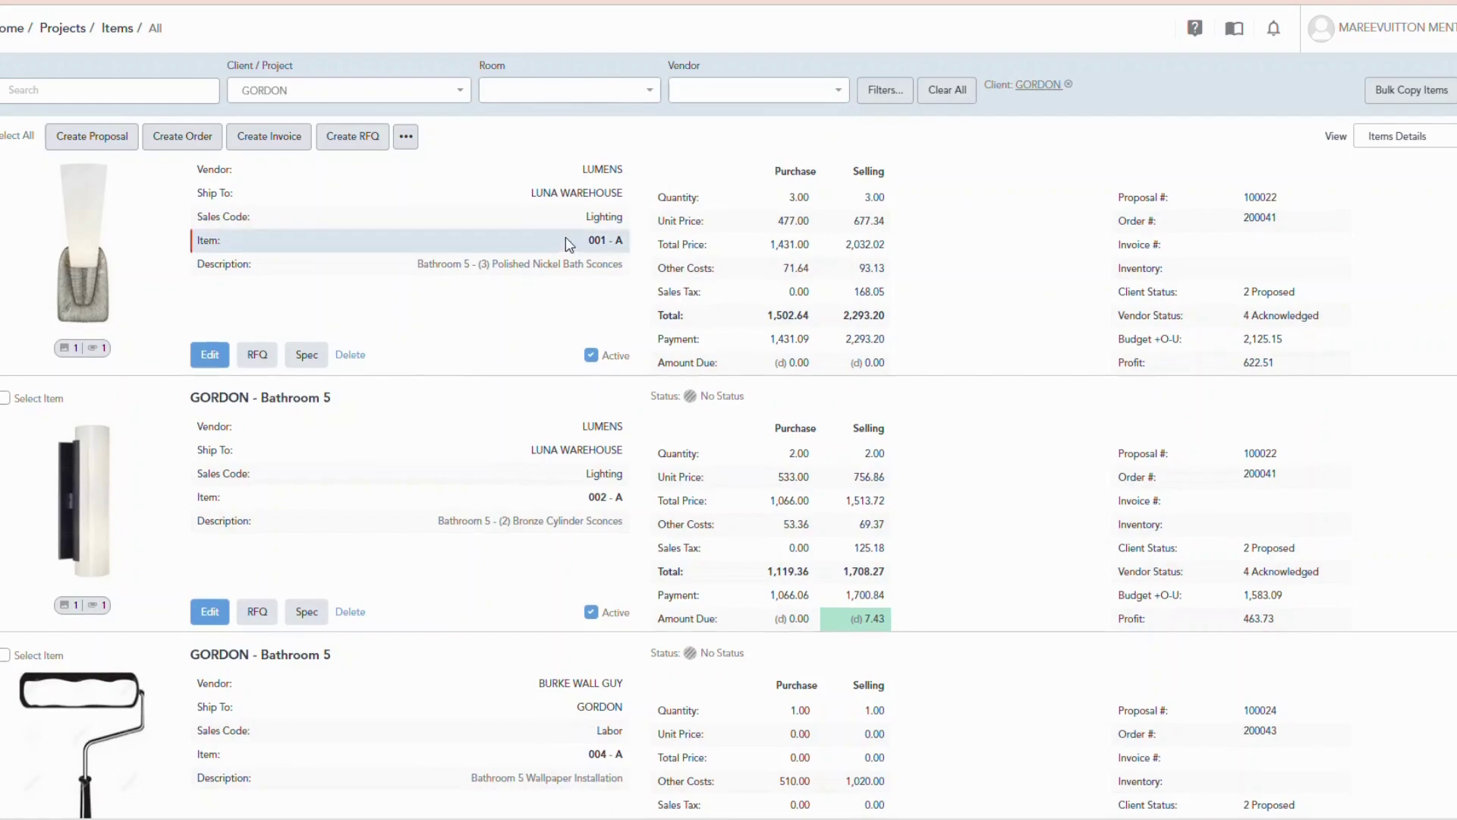
Filter the items list to room Bathroom 5 with inactive items included.
{"action": "left_click", "coordinate": [529, 89]}
{"action": "left_click", "coordinate": [517, 129]}
{"action": "left_click", "coordinate": [885, 89]}
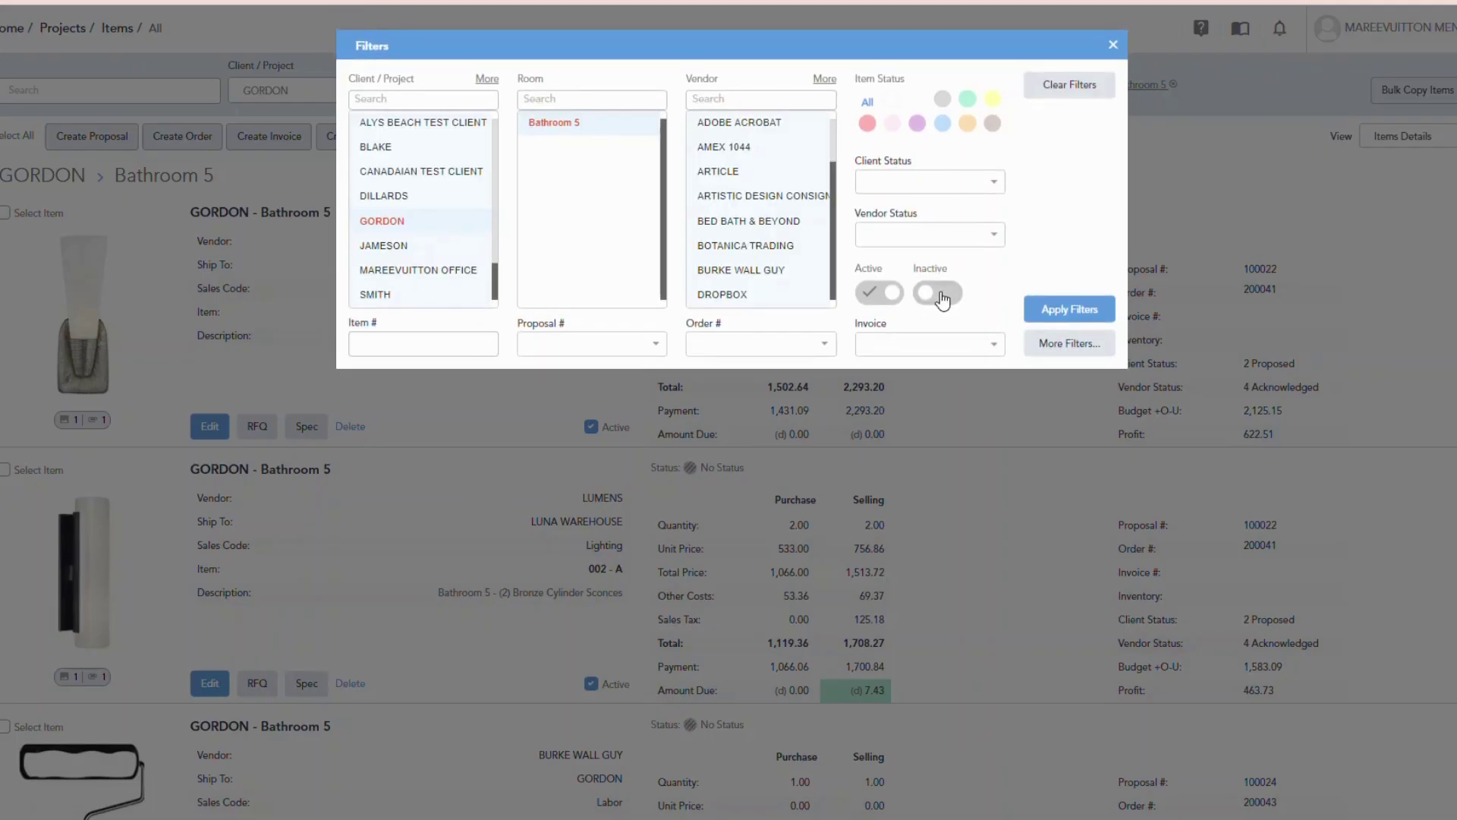
{"action": "left_click", "coordinate": [938, 292]}
{"action": "left_click", "coordinate": [1070, 309]}
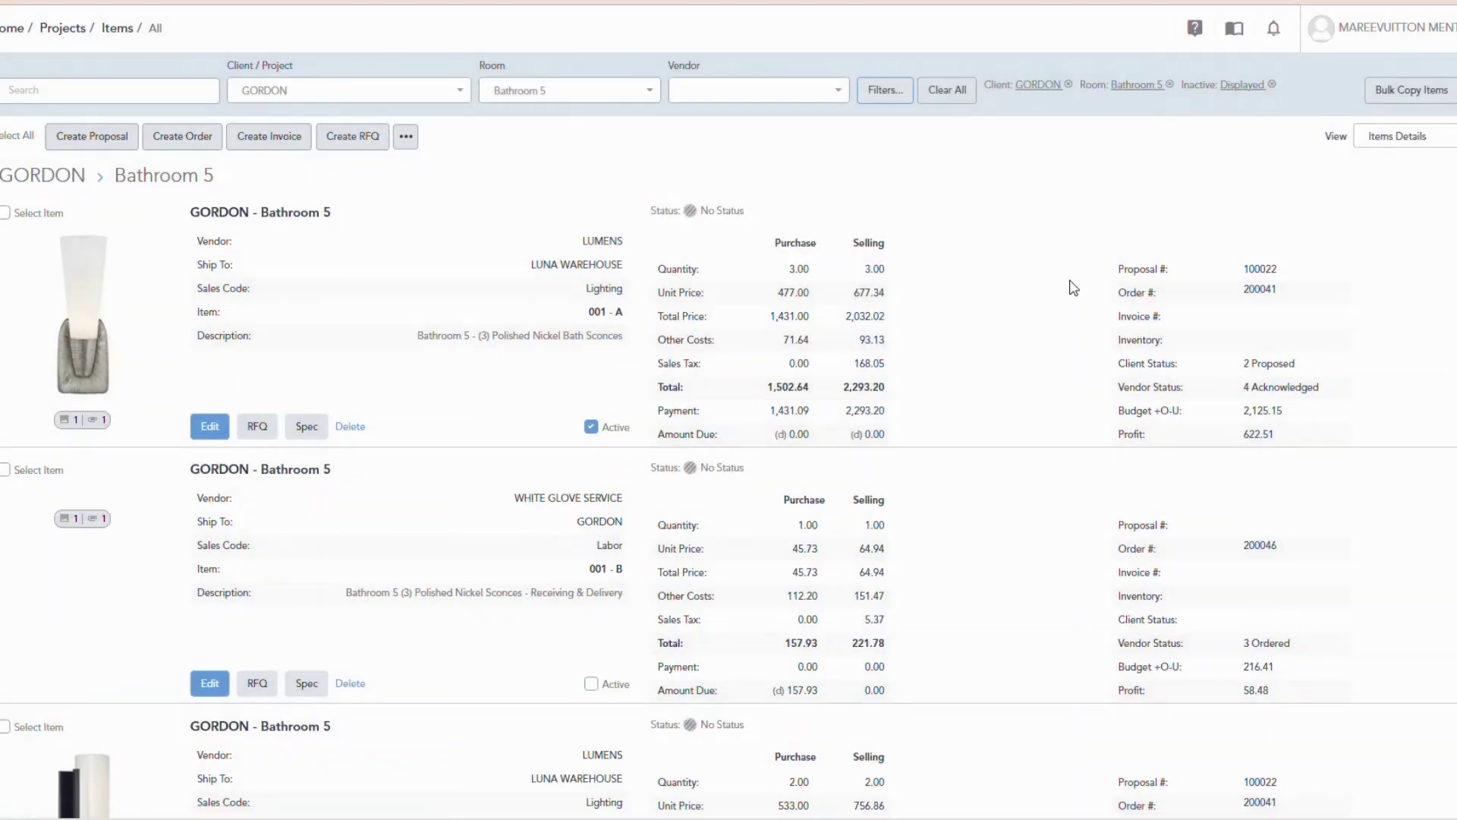
Open the vendor invoice PDF attached to dresser delivery item 005-B.
{"action": "scroll", "coordinate": [877, 569], "scroll_direction": "down", "scroll_amount": 2}
{"action": "scroll", "coordinate": [877, 569], "scroll_direction": "down", "scroll_amount": 6}
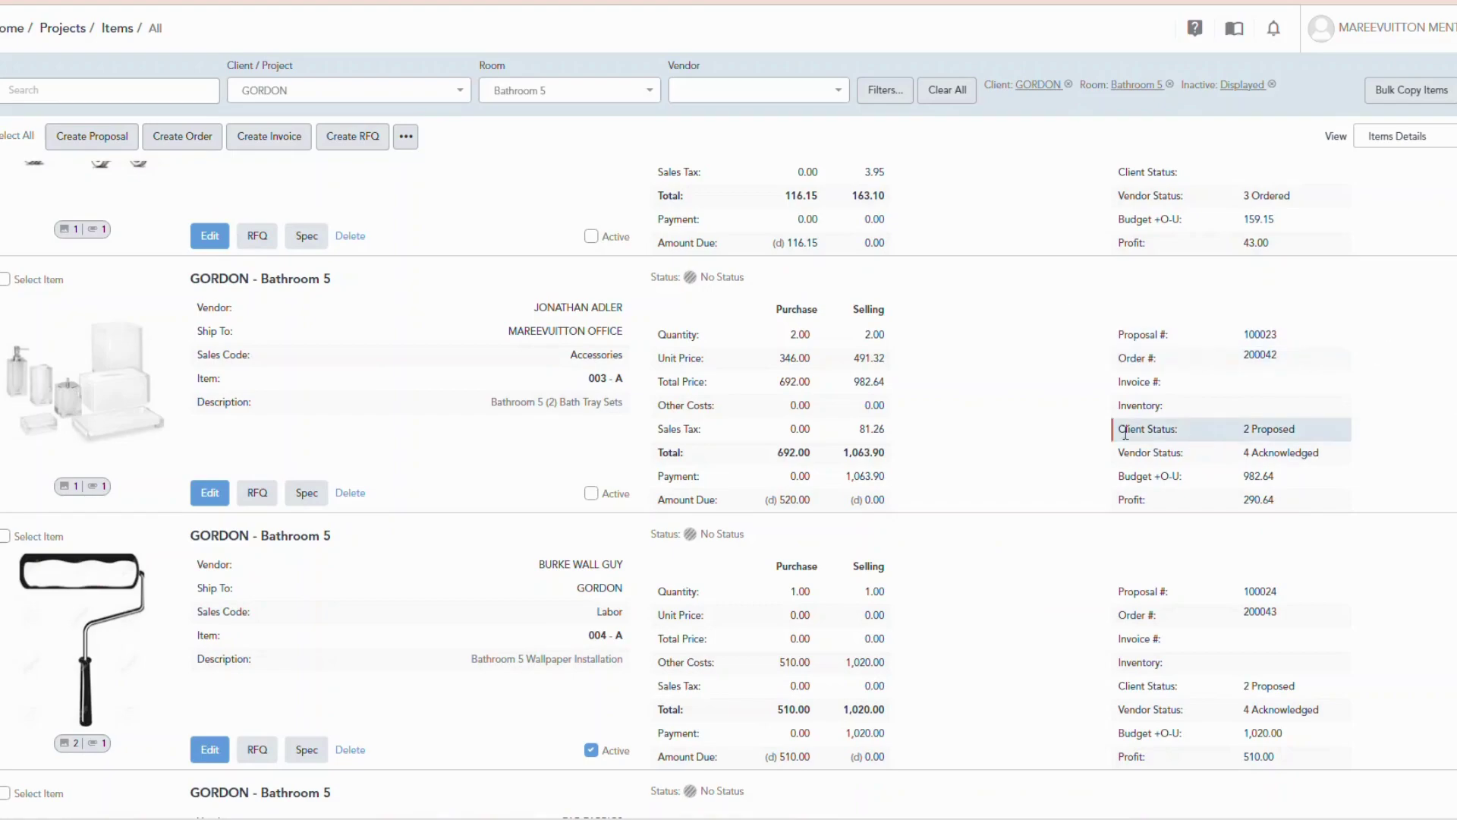
{"action": "scroll", "coordinate": [865, 386], "scroll_direction": "down", "scroll_amount": 12}
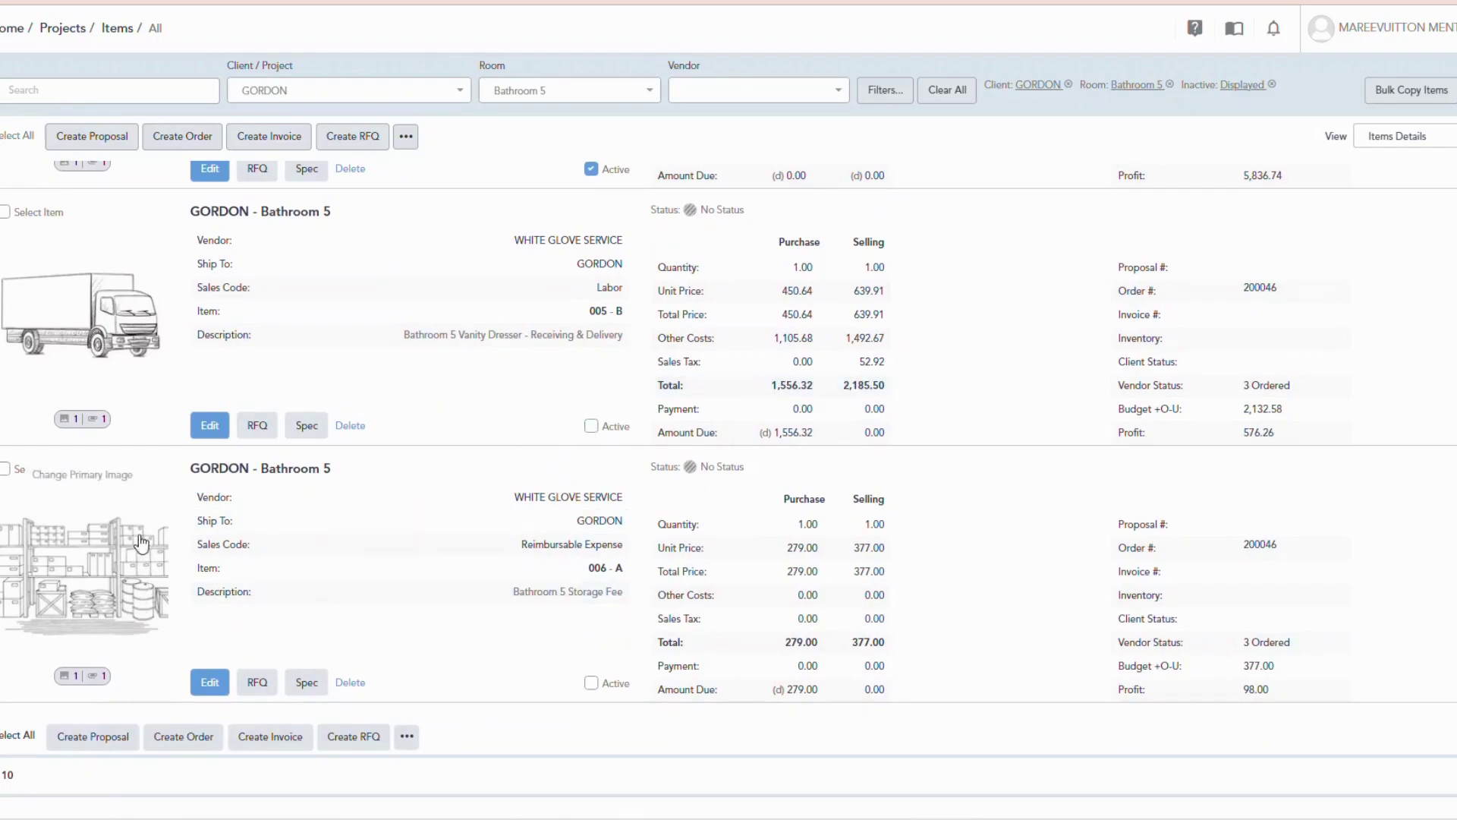
{"action": "left_click", "coordinate": [91, 322]}
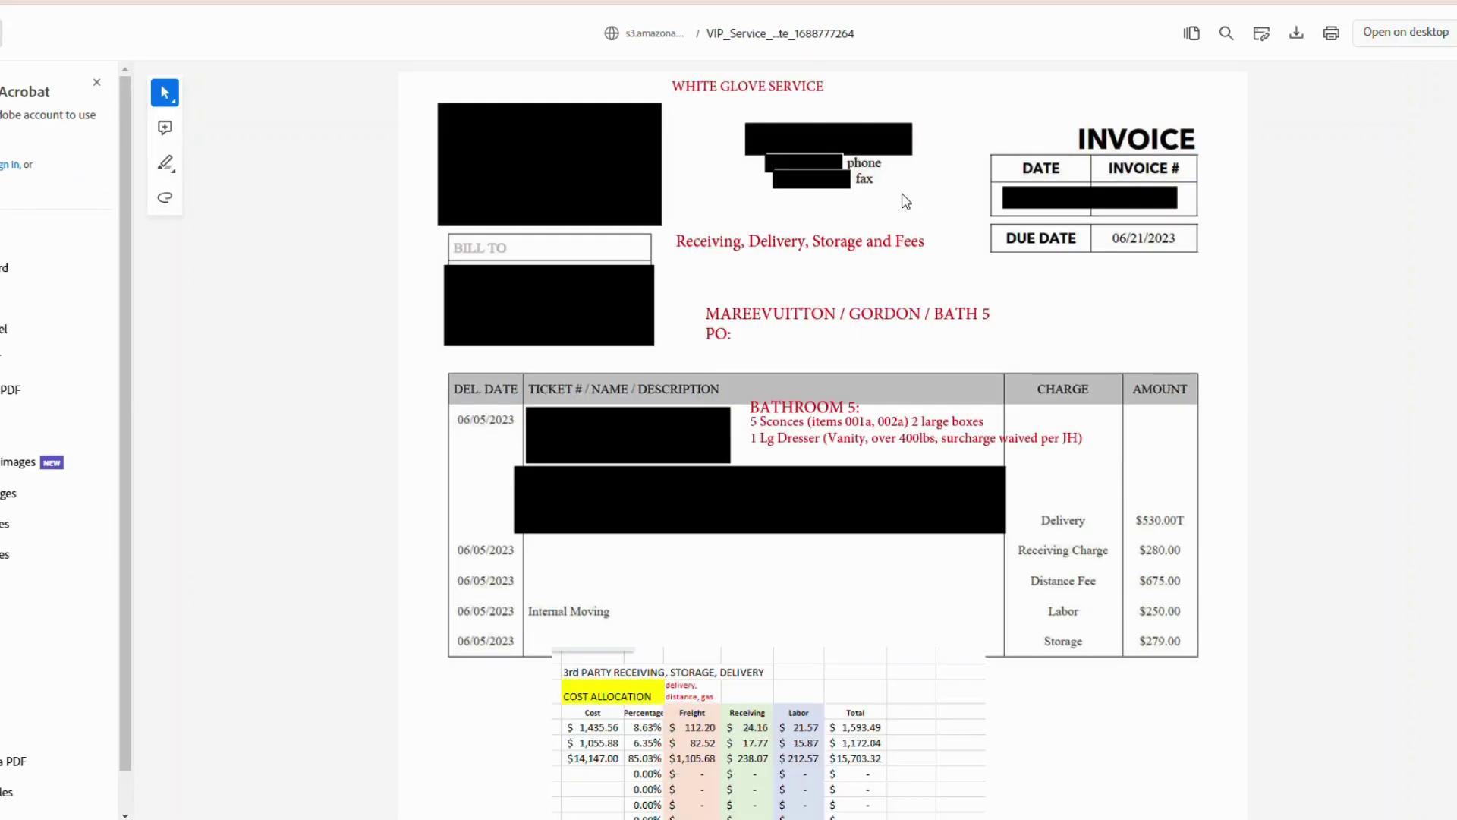
Scroll through the White Glove Service invoice PDF to check its $2,109.40 total.
{"action": "scroll", "coordinate": [905, 201], "scroll_direction": "down", "scroll_amount": 3}
{"action": "scroll", "coordinate": [906, 201], "scroll_direction": "up", "scroll_amount": 3}
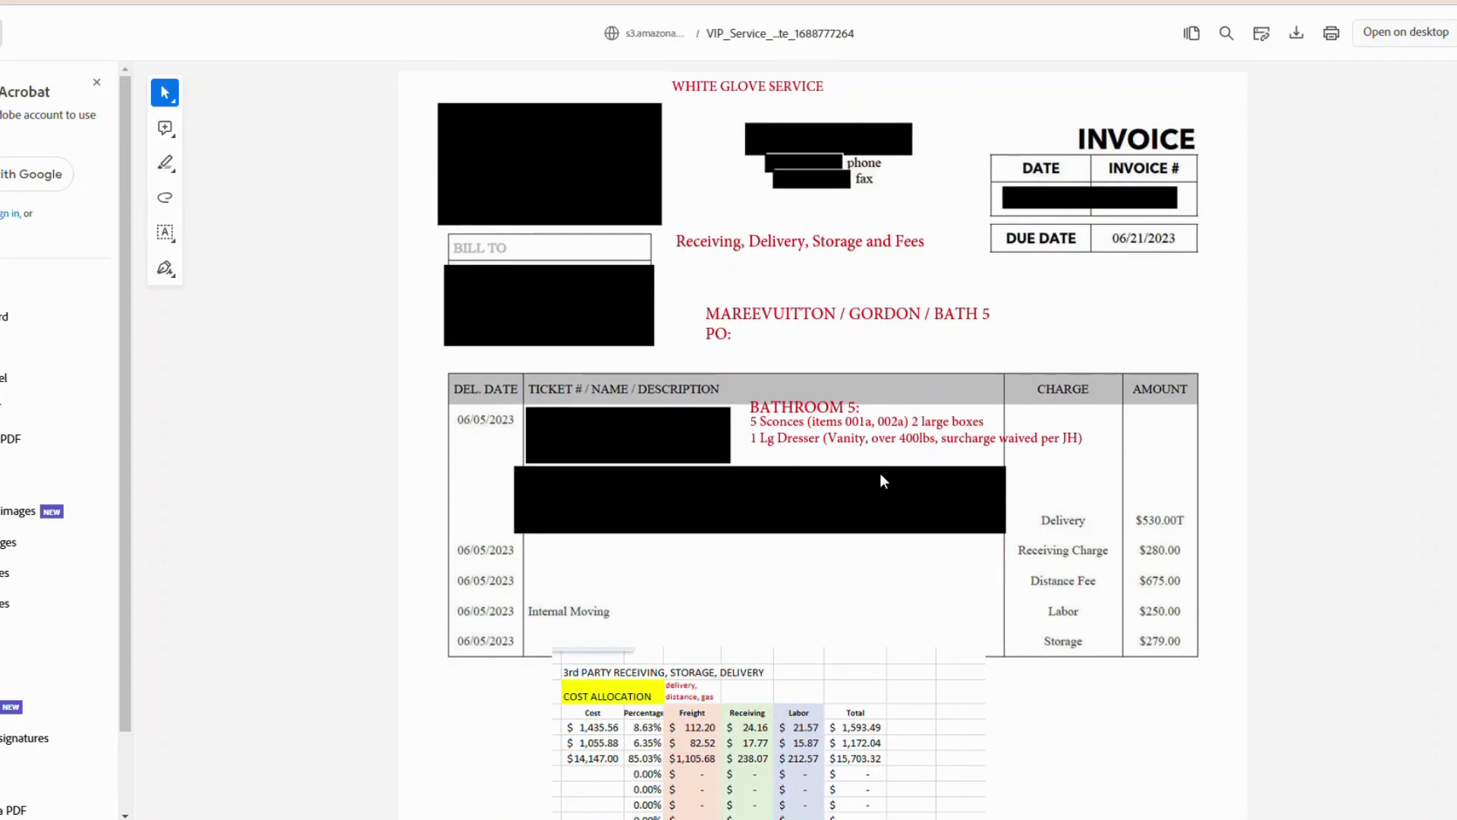
{"action": "scroll", "coordinate": [677, 399], "scroll_direction": "down", "scroll_amount": 1}
{"action": "scroll", "coordinate": [759, 364], "scroll_direction": "down", "scroll_amount": 2}
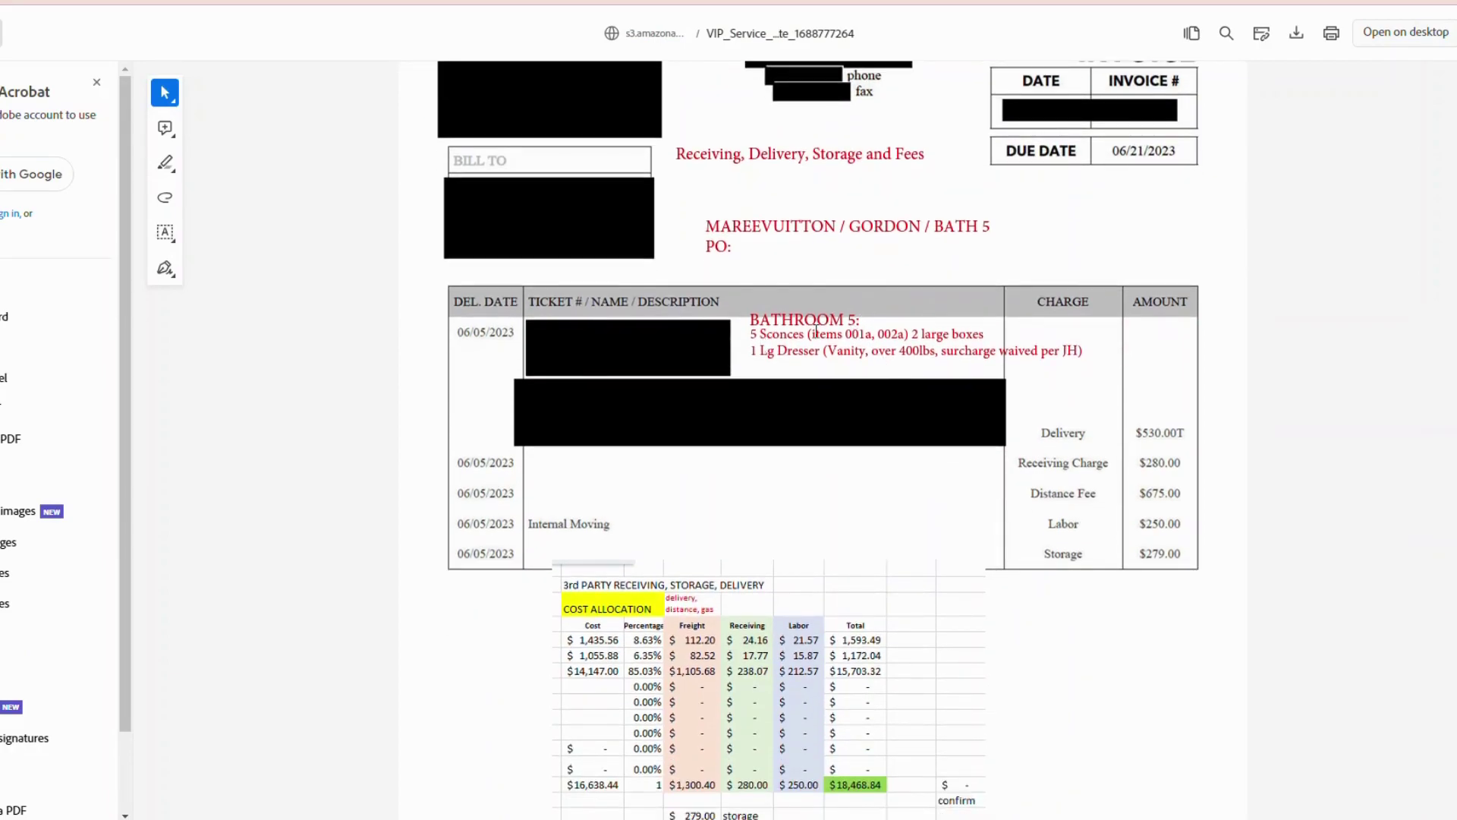
{"action": "scroll", "coordinate": [996, 372], "scroll_direction": "down", "scroll_amount": 5}
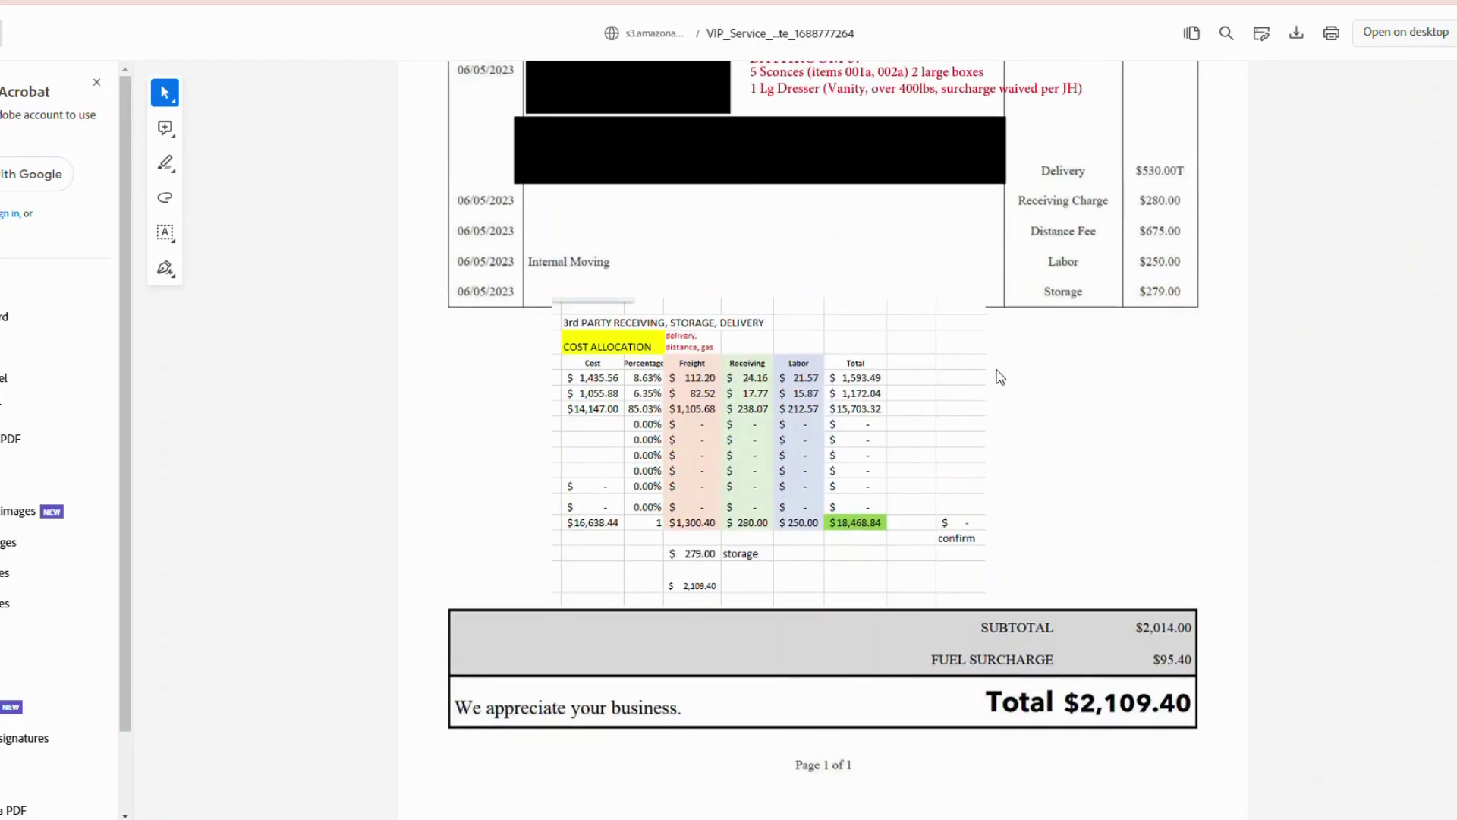
{"action": "scroll", "coordinate": [1001, 377], "scroll_direction": "up", "scroll_amount": 5}
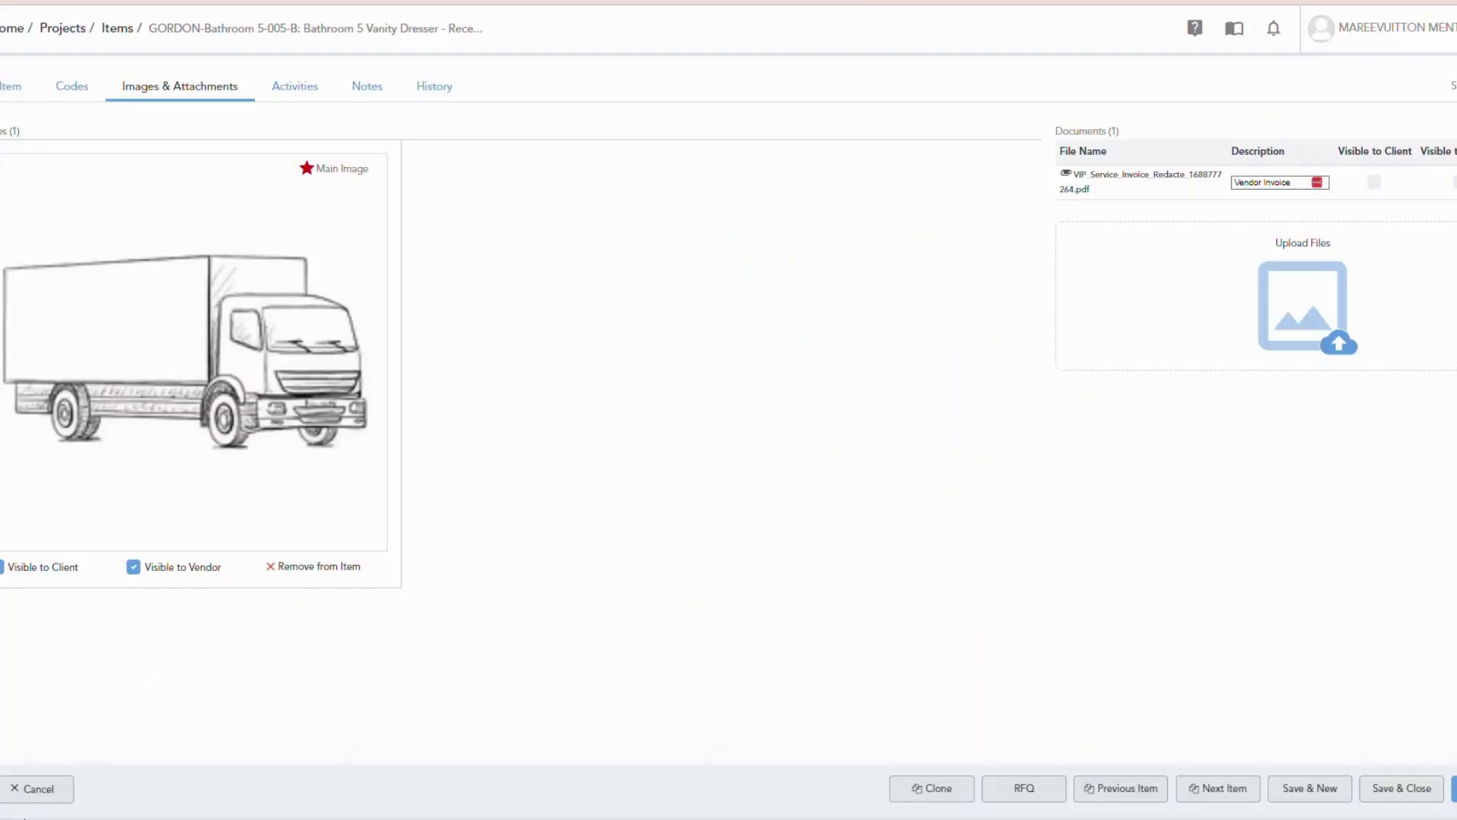
Back on the items list, make storage fee 006-A and dresser delivery 005-B active.
{"action": "left_click", "coordinate": [30, 791]}
{"action": "scroll", "coordinate": [673, 425], "scroll_direction": "down", "scroll_amount": 5}
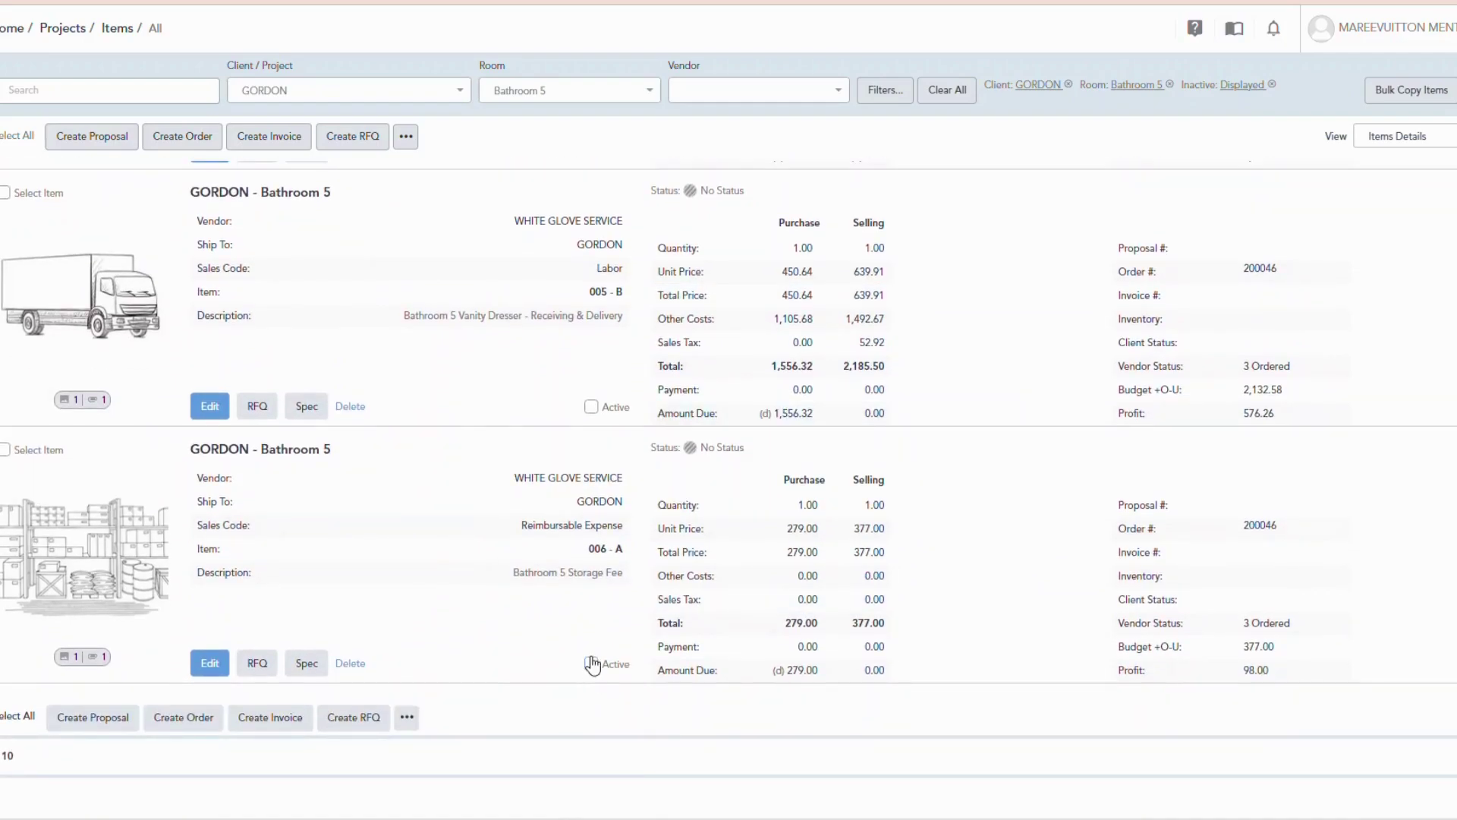
{"action": "left_click", "coordinate": [590, 663]}
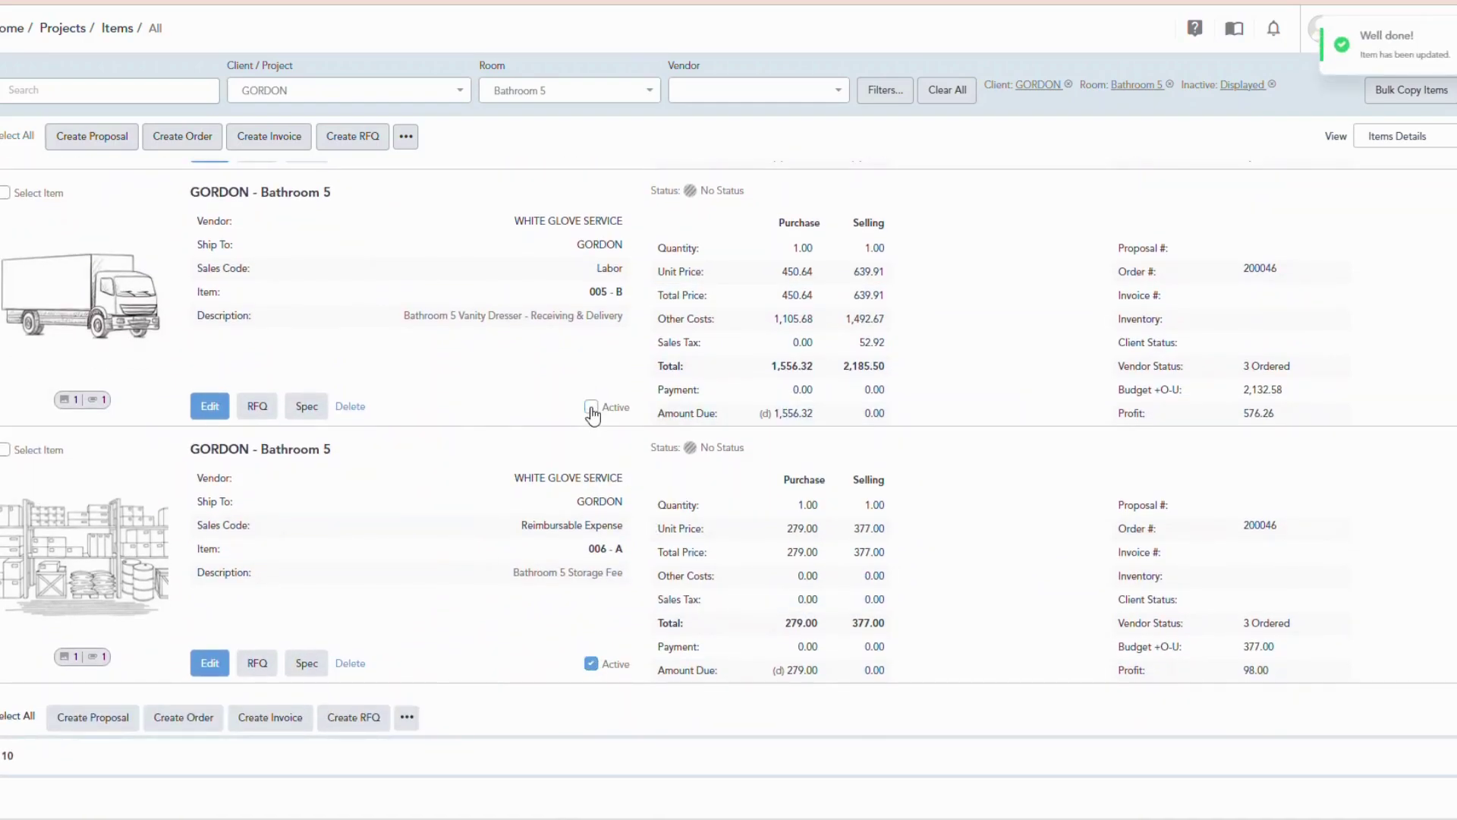
{"action": "left_click", "coordinate": [591, 407]}
Make Bath Tray Sets 003-A, bronze sconces delivery 002-B and item 001-B active.
{"action": "scroll", "coordinate": [644, 483], "scroll_direction": "up", "scroll_amount": 12}
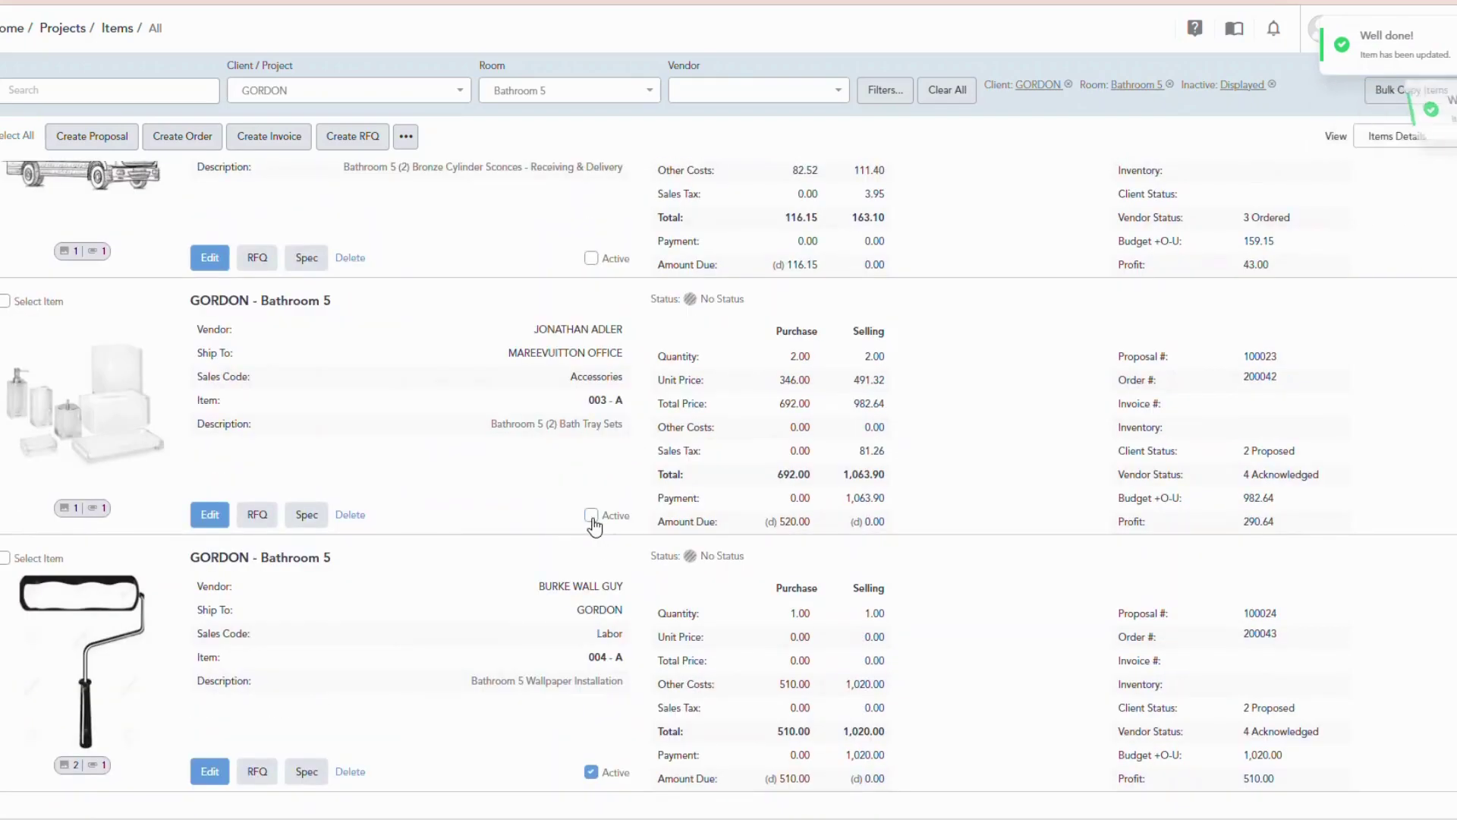
{"action": "left_click", "coordinate": [591, 515]}
{"action": "scroll", "coordinate": [693, 433], "scroll_direction": "up", "scroll_amount": 2}
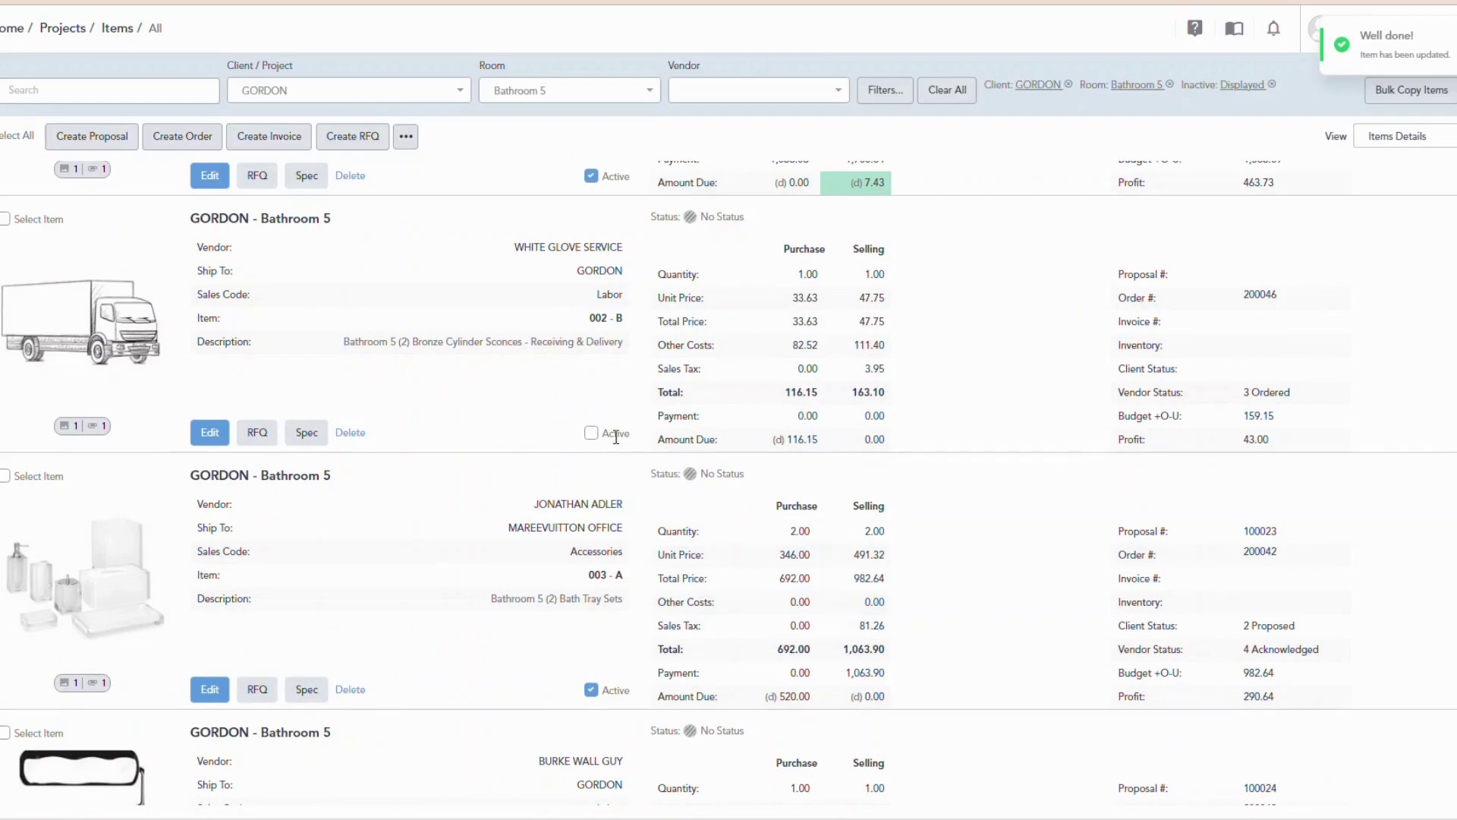
{"action": "left_click", "coordinate": [591, 433]}
{"action": "scroll", "coordinate": [603, 357], "scroll_direction": "up", "scroll_amount": 6}
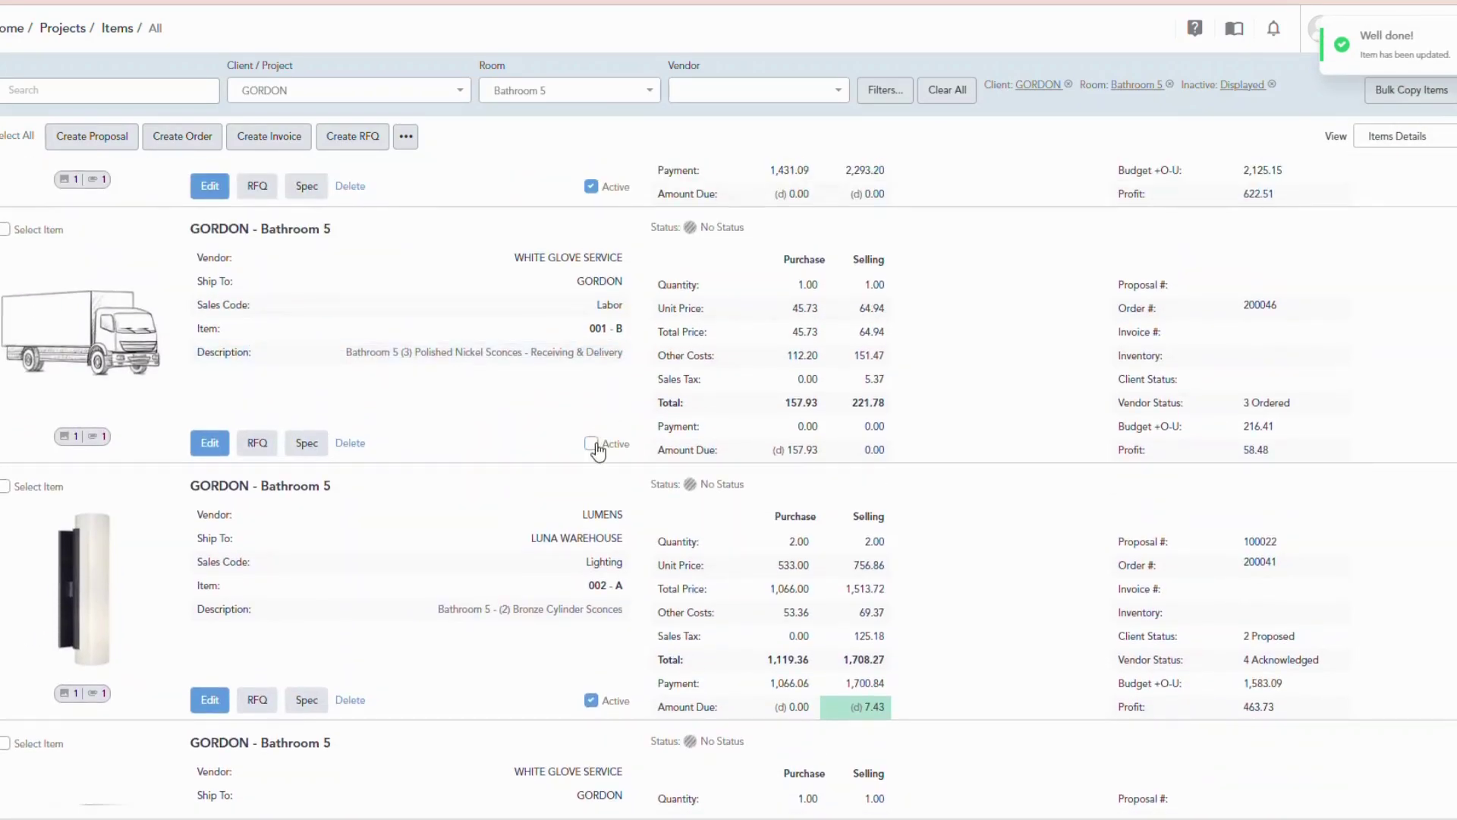
{"action": "left_click", "coordinate": [592, 443]}
{"action": "scroll", "coordinate": [667, 526], "scroll_direction": "up", "scroll_amount": 3}
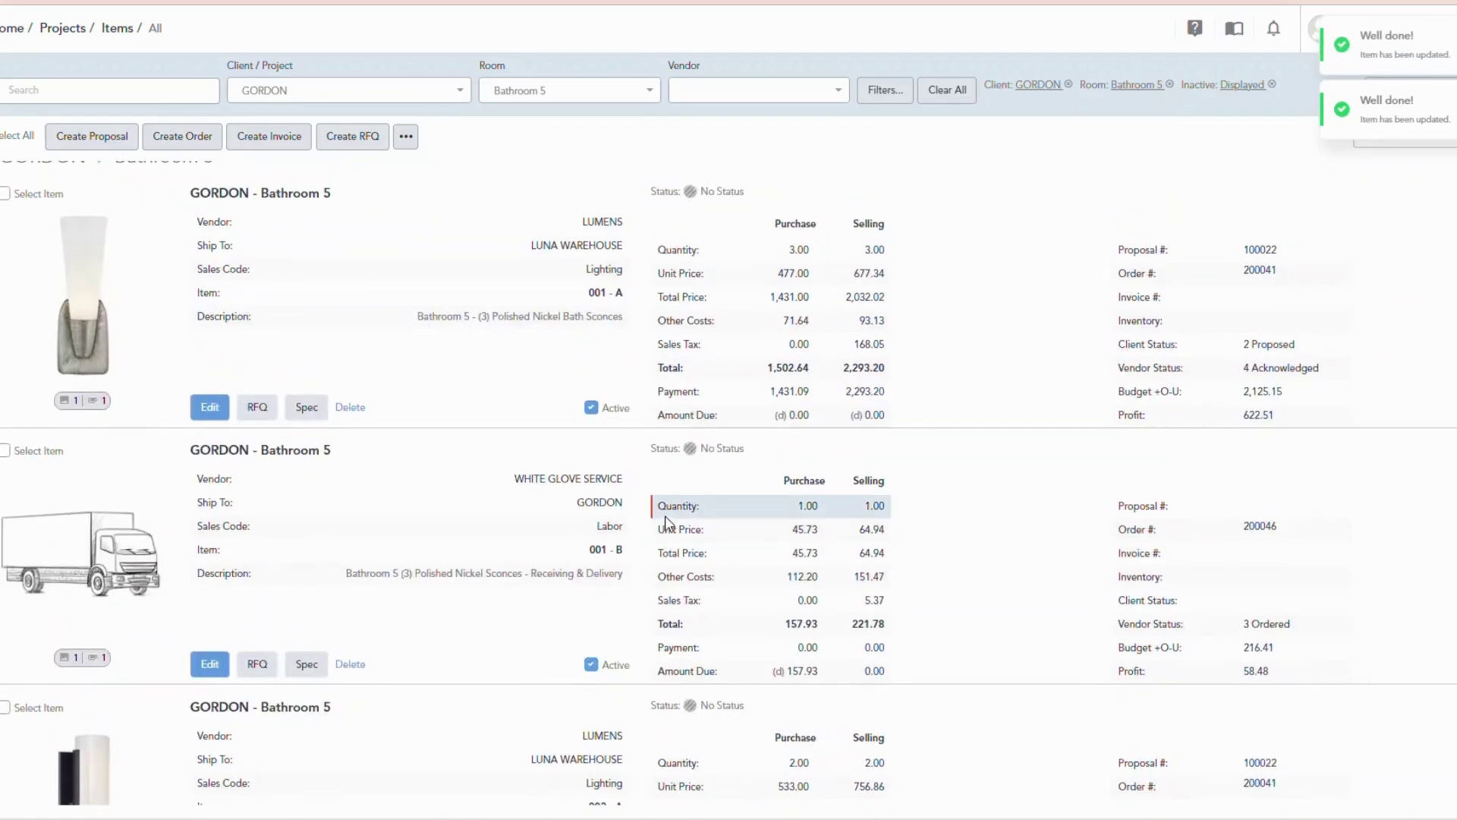
{"action": "scroll", "coordinate": [748, 372], "scroll_direction": "down", "scroll_amount": 15}
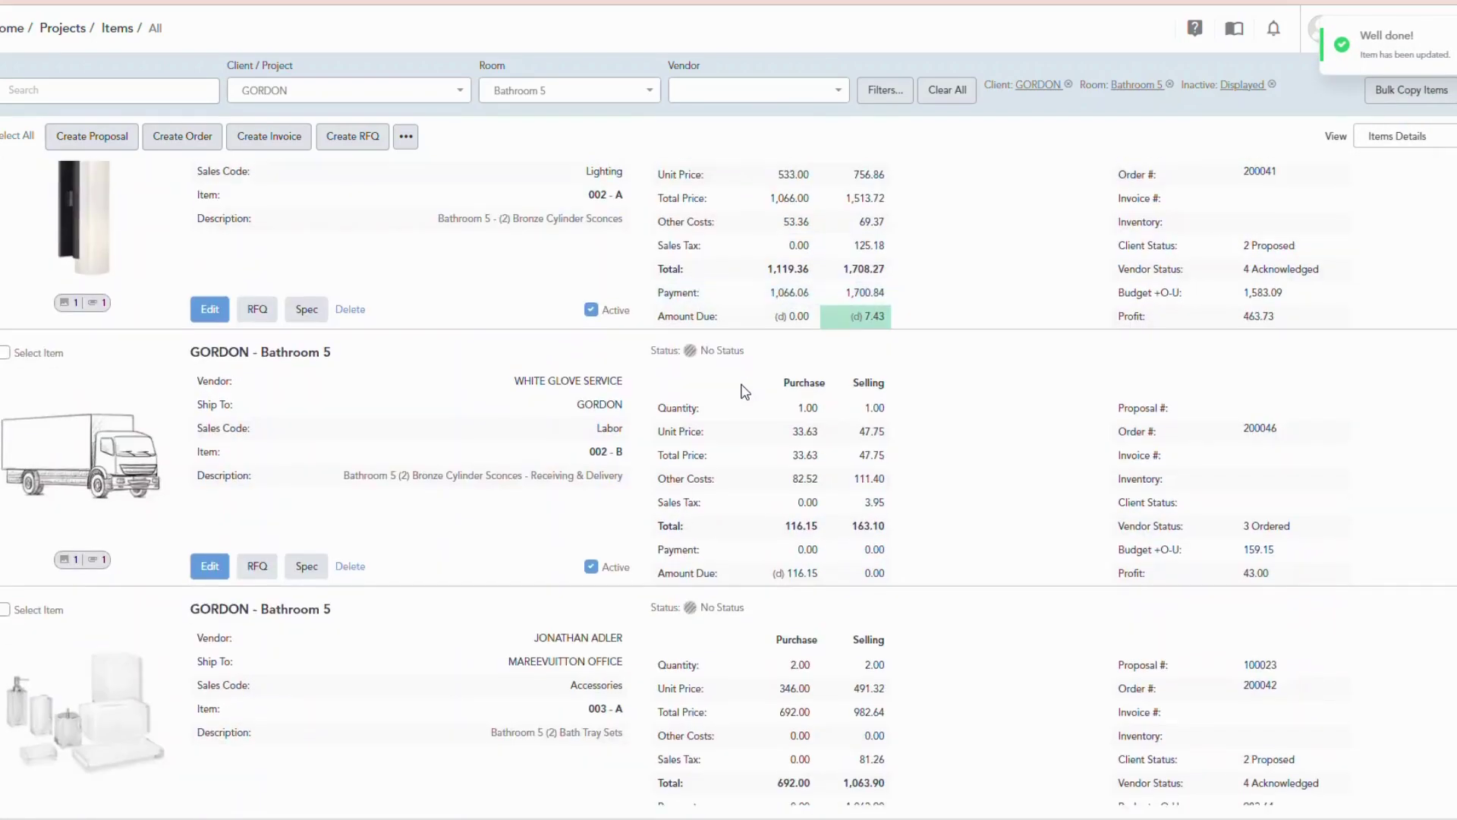
{"action": "scroll", "coordinate": [735, 414], "scroll_direction": "down", "scroll_amount": 10}
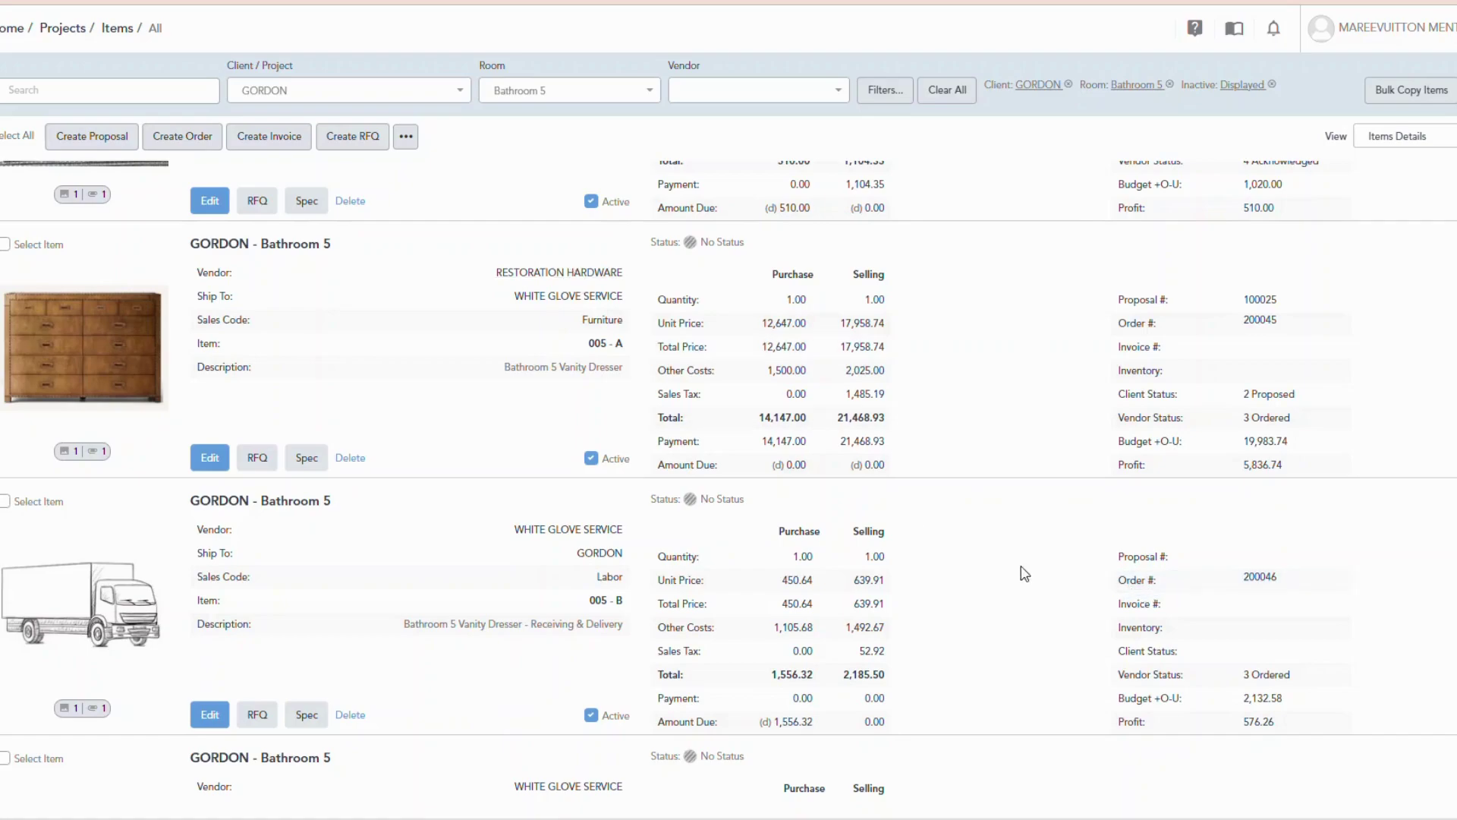
{"action": "scroll", "coordinate": [1063, 410], "scroll_direction": "down", "scroll_amount": 2}
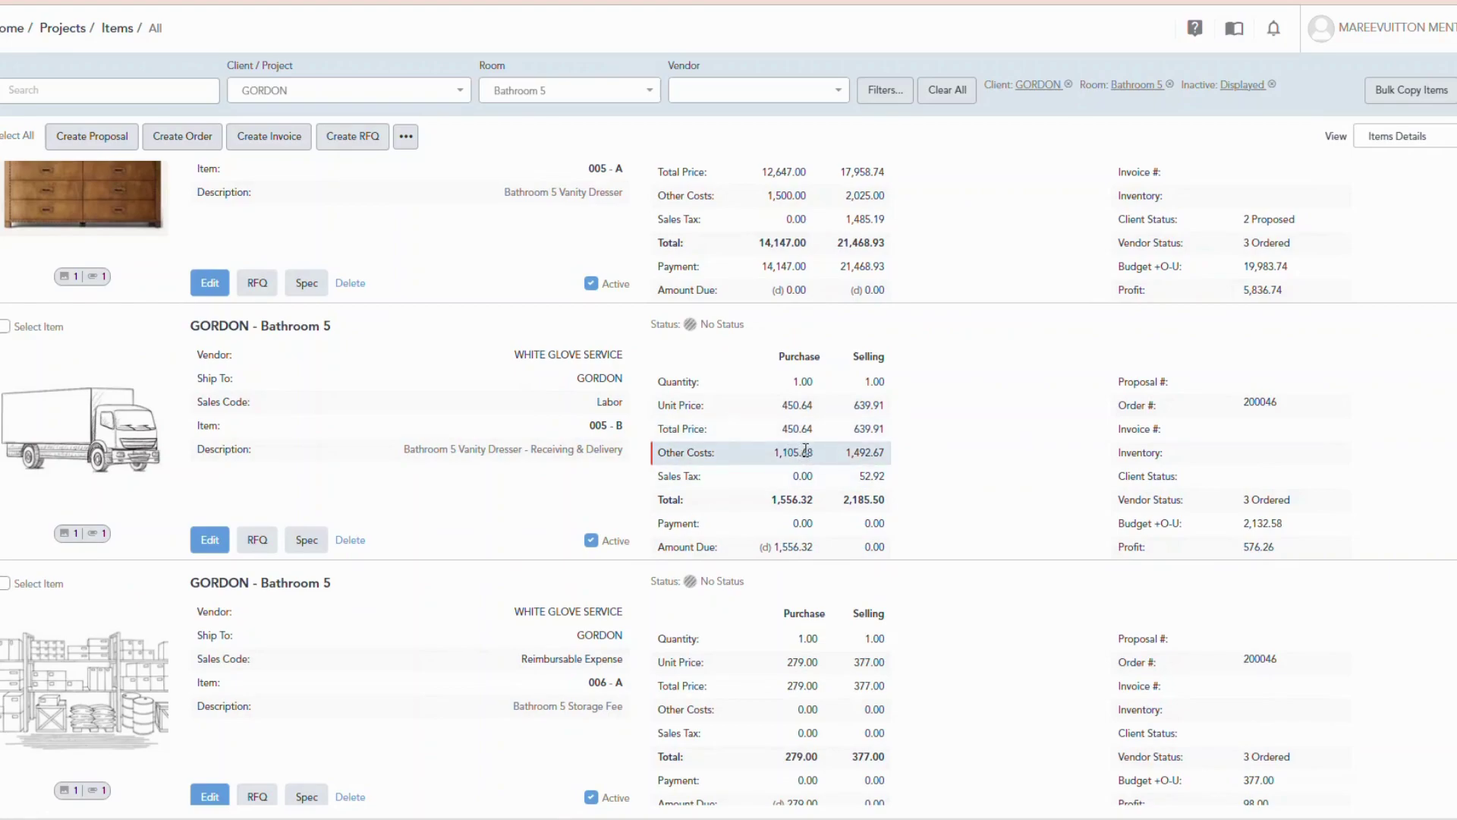
{"action": "scroll", "coordinate": [807, 450], "scroll_direction": "down", "scroll_amount": 2}
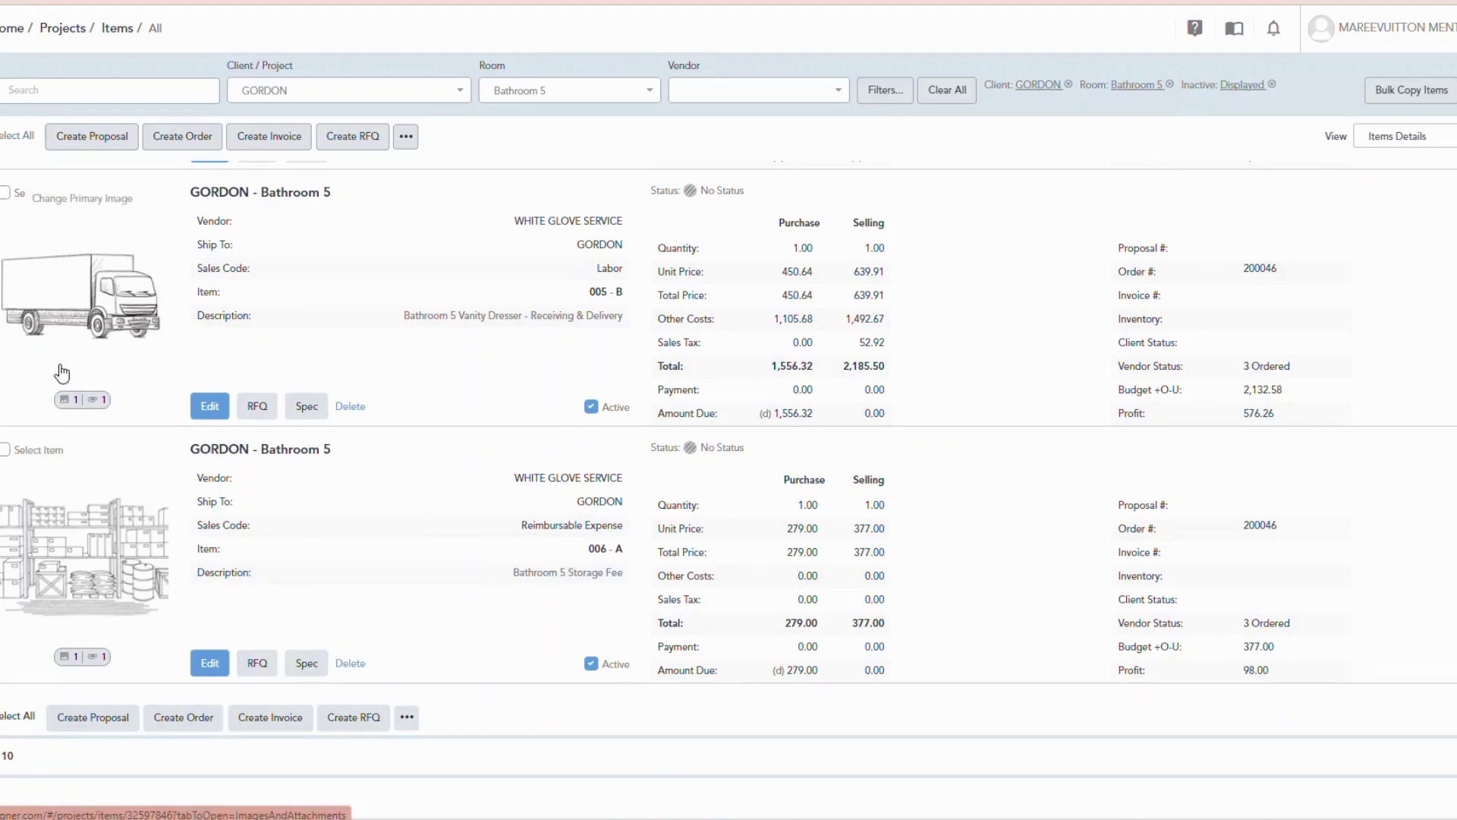
{"action": "scroll", "coordinate": [70, 388], "scroll_direction": "up", "scroll_amount": 1}
{"action": "scroll", "coordinate": [70, 388], "scroll_direction": "up", "scroll_amount": 3}
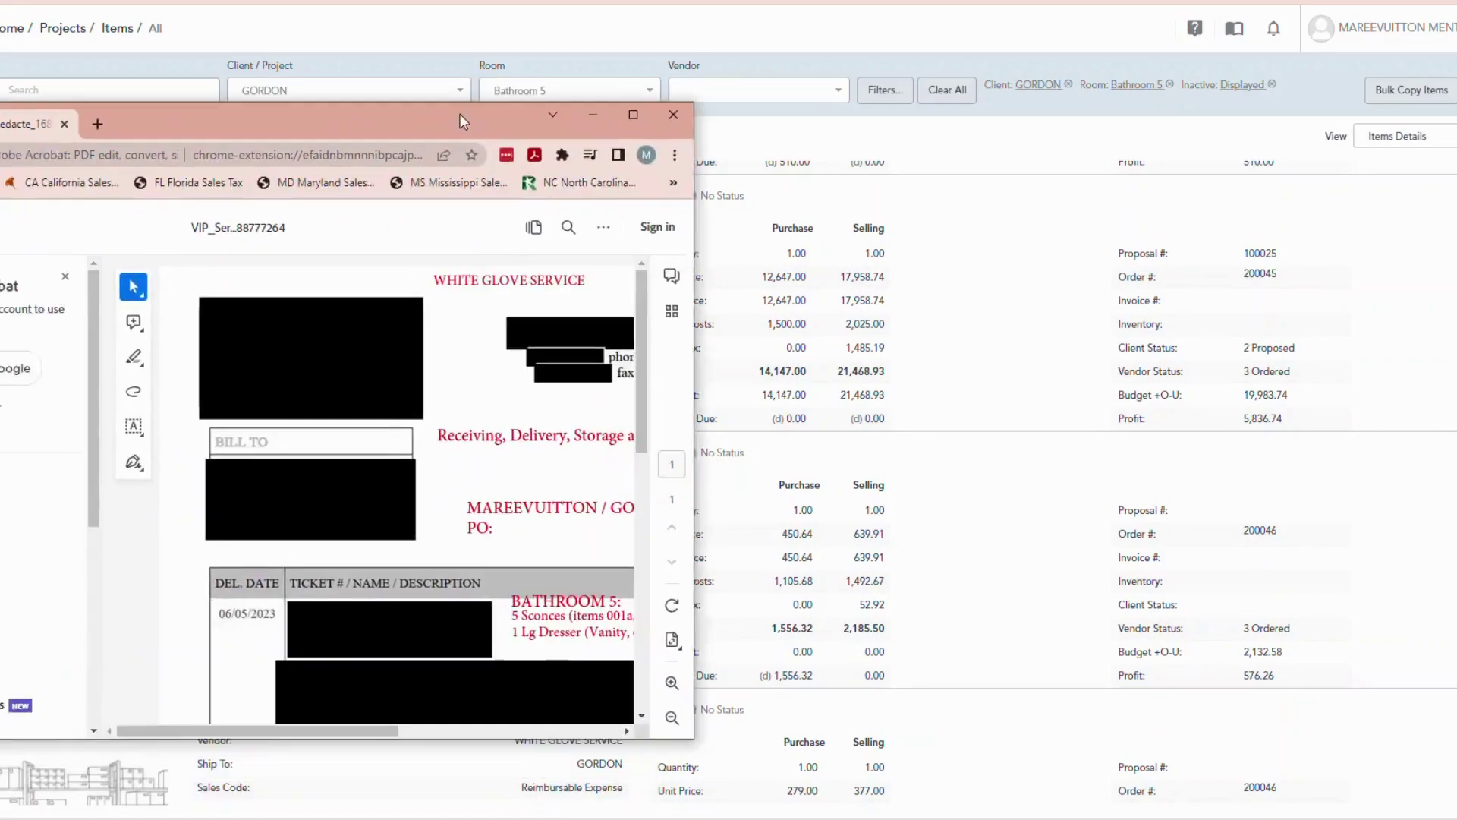
{"action": "left_click", "coordinate": [690, 84]}
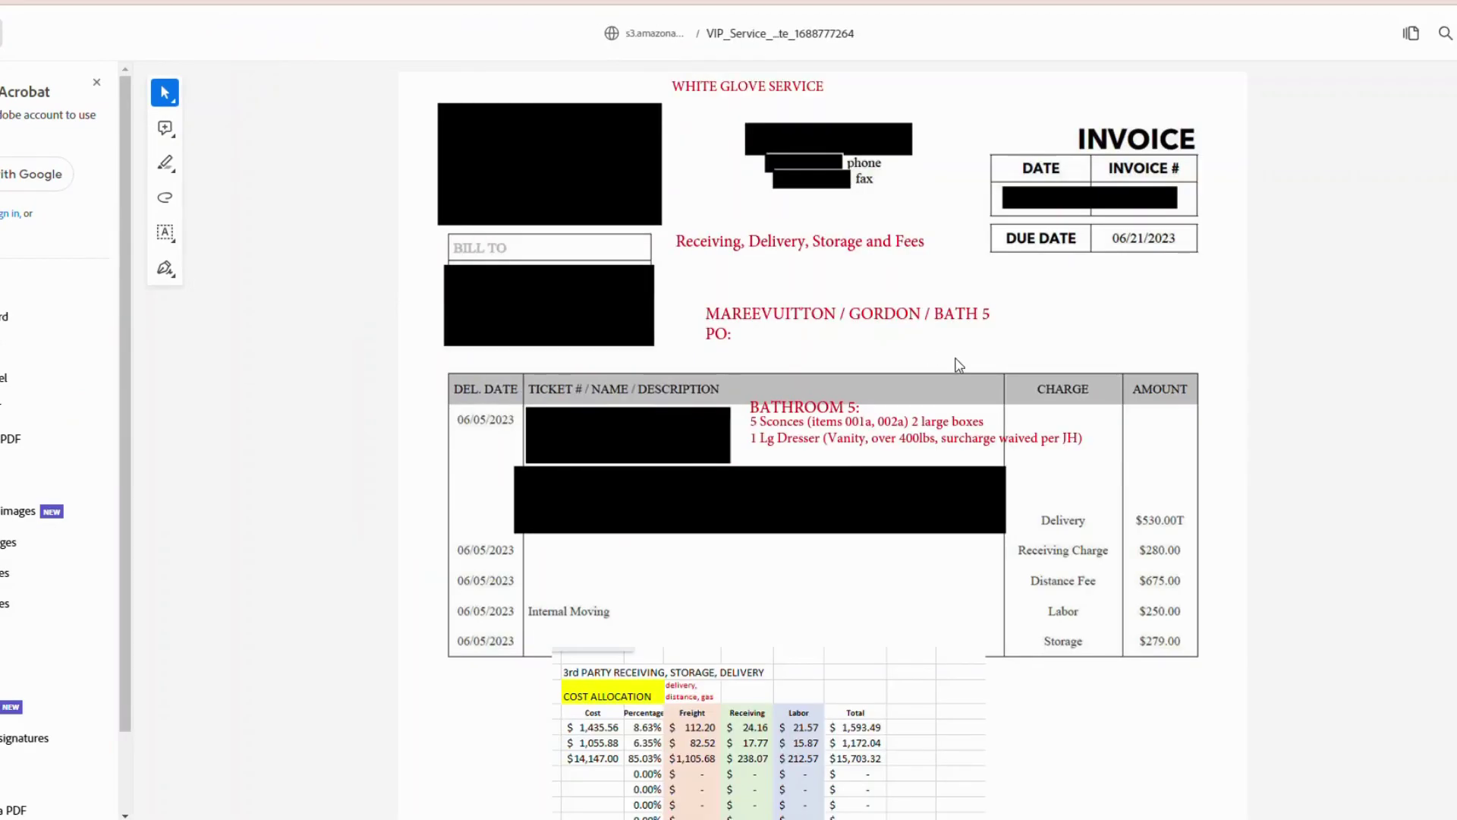
{"action": "scroll", "coordinate": [914, 361], "scroll_direction": "down", "scroll_amount": 1}
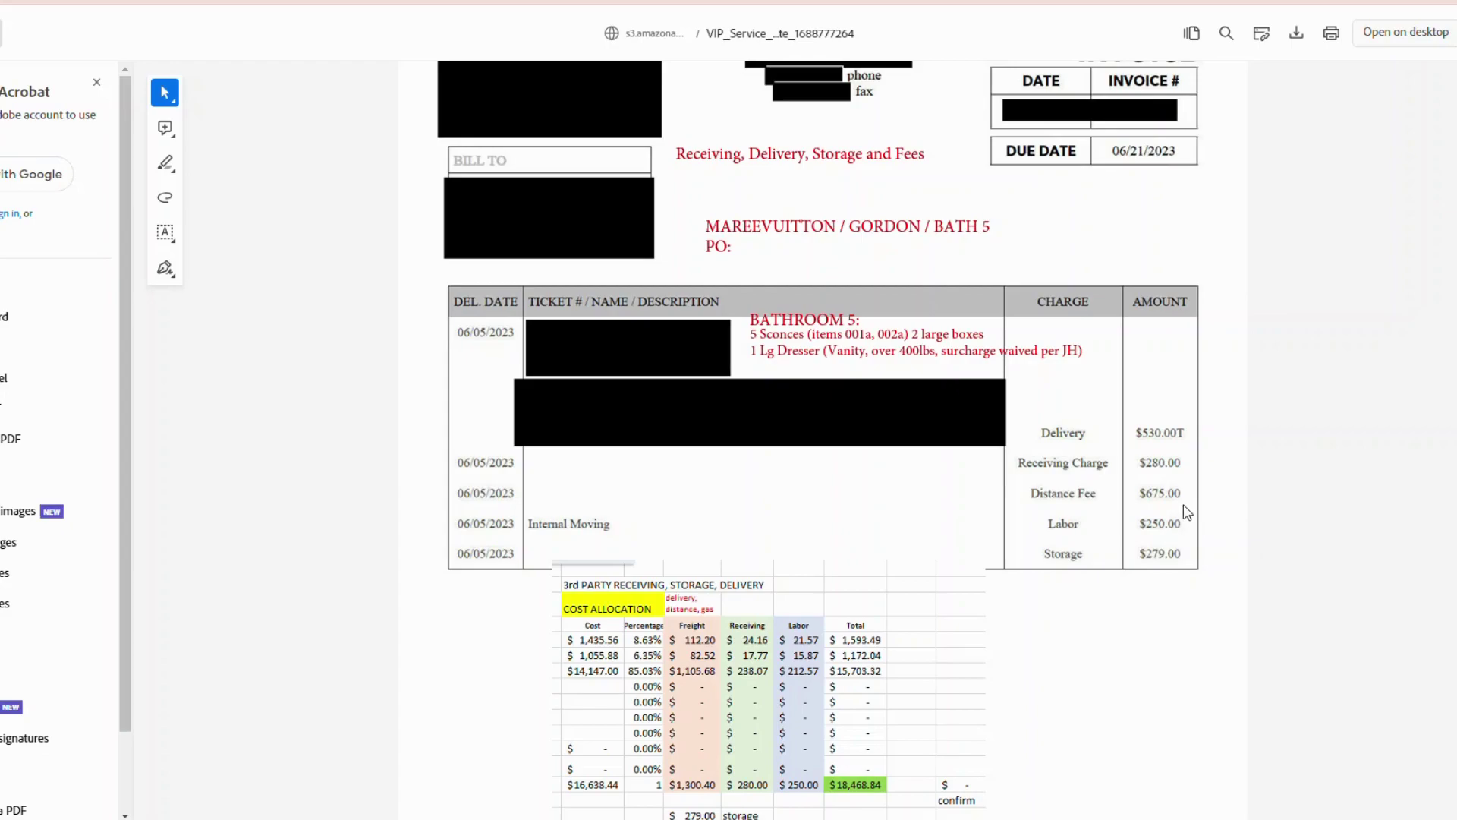
{"action": "scroll", "coordinate": [1188, 513], "scroll_direction": "down", "scroll_amount": 1}
{"action": "scroll", "coordinate": [944, 296], "scroll_direction": "up", "scroll_amount": 2}
{"action": "scroll", "coordinate": [1018, 360], "scroll_direction": "down", "scroll_amount": 3}
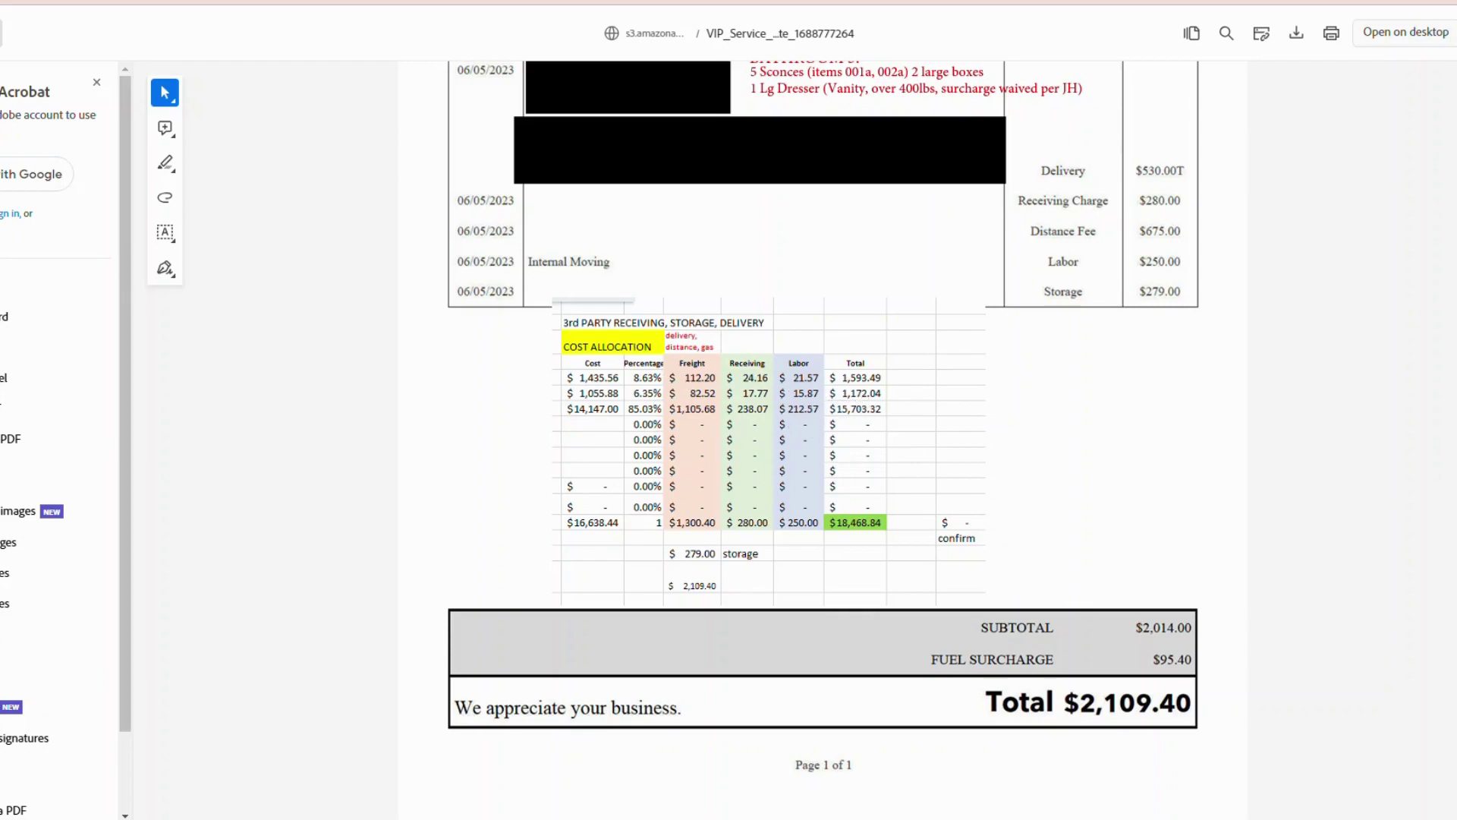
{"action": "key", "text": "alt+Tab"}
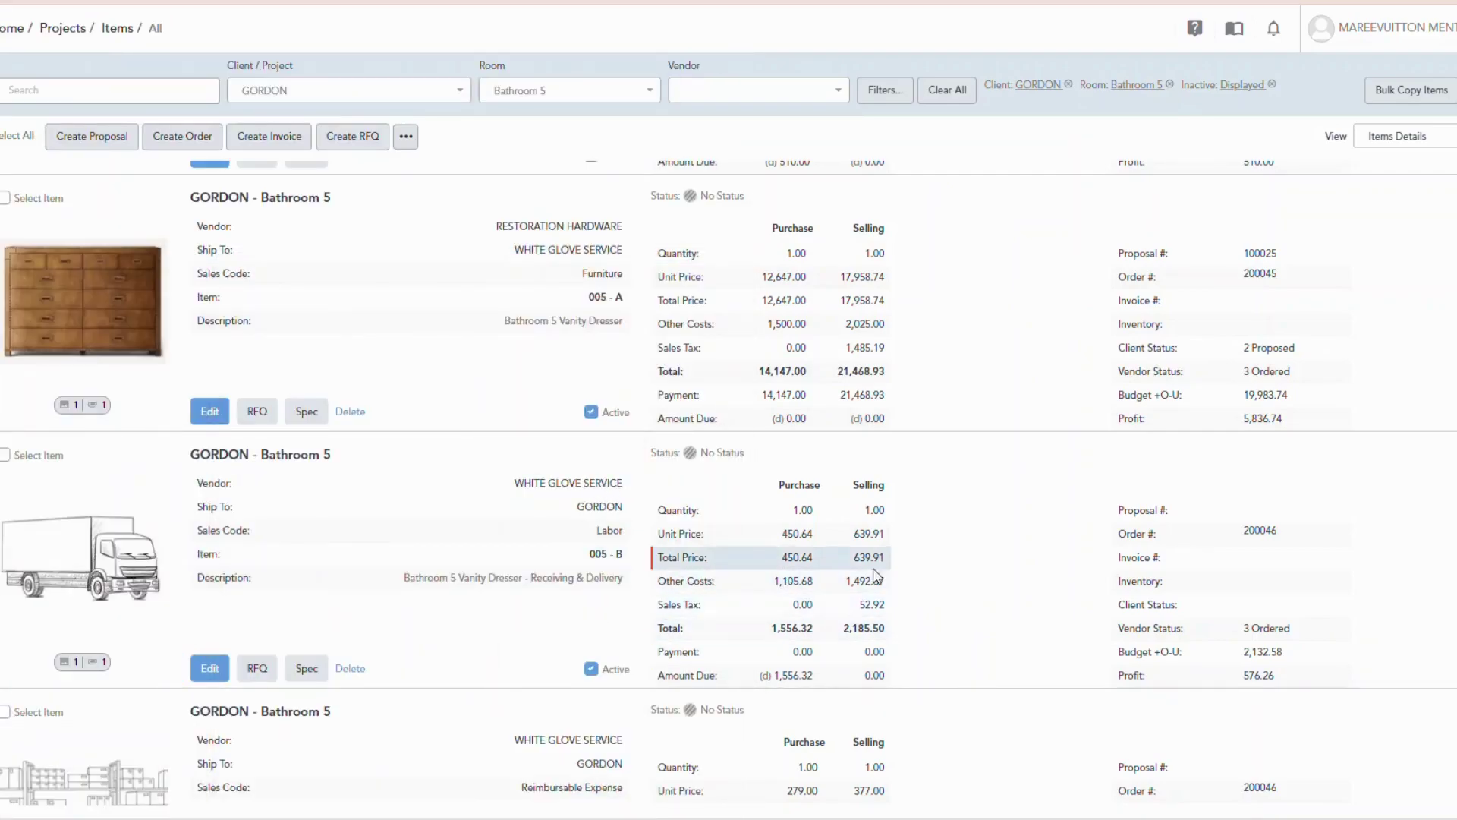
Scroll the Bathroom 5 list down to item 006-A's order 200046.
{"action": "scroll", "coordinate": [874, 568], "scroll_direction": "down", "scroll_amount": 2}
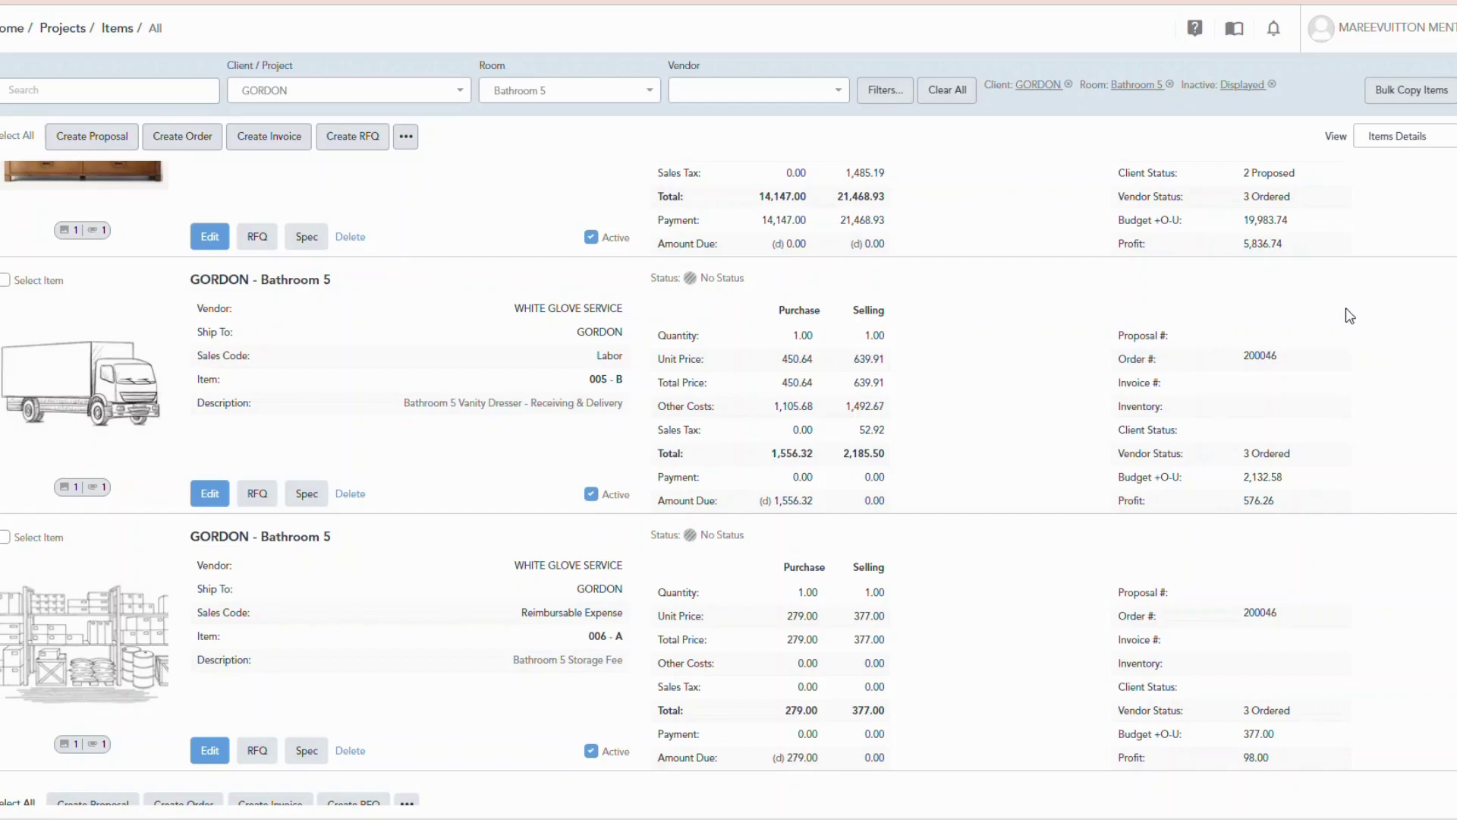
Compare order 200046's 2,109.40 total and 1,300.40 freight against the vendor invoice's $2,109.40 total.
{"action": "left_click", "coordinate": [1269, 363]}
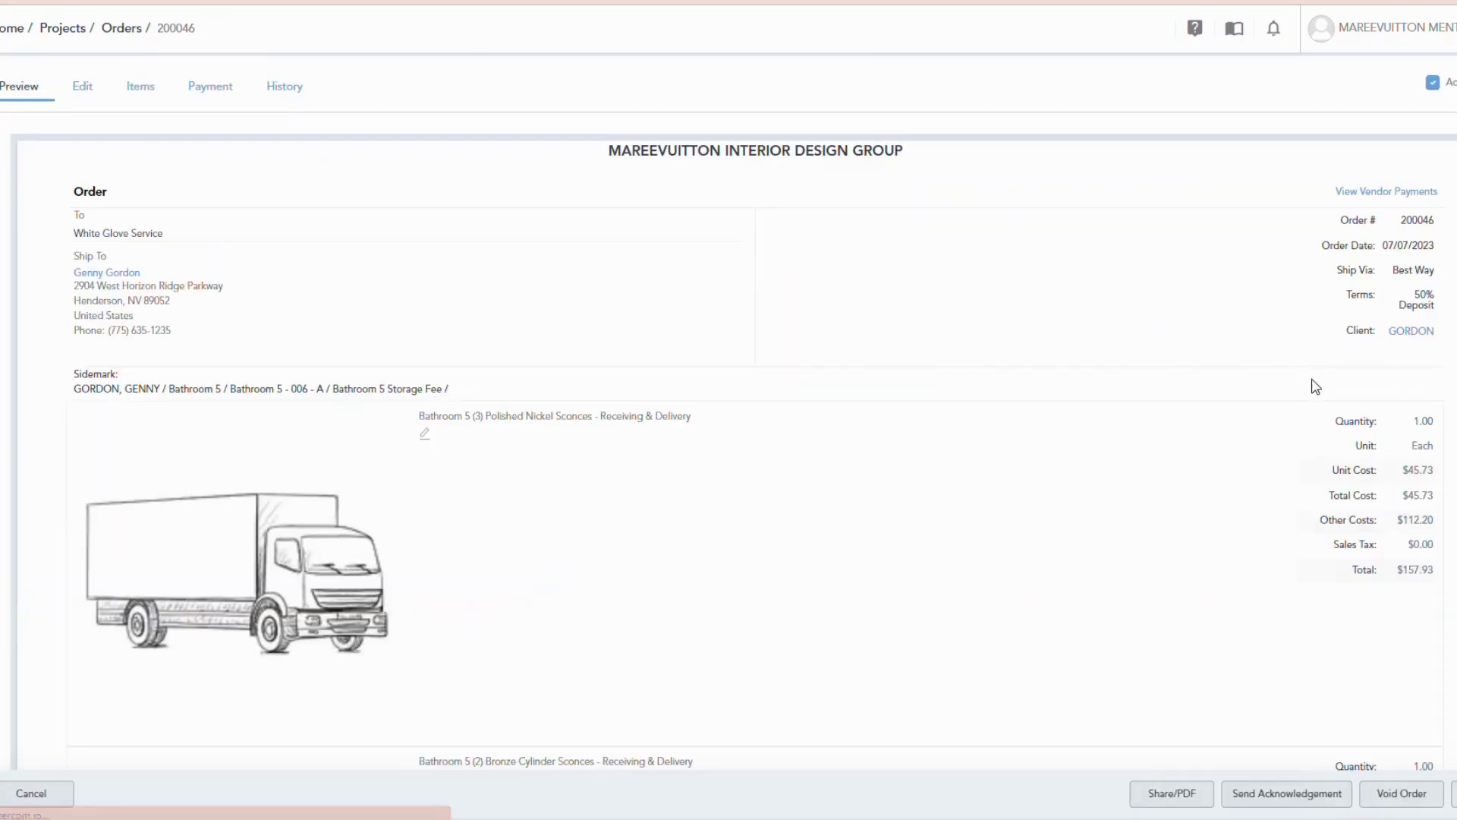
{"action": "scroll", "coordinate": [1252, 478], "scroll_direction": "down", "scroll_amount": 15}
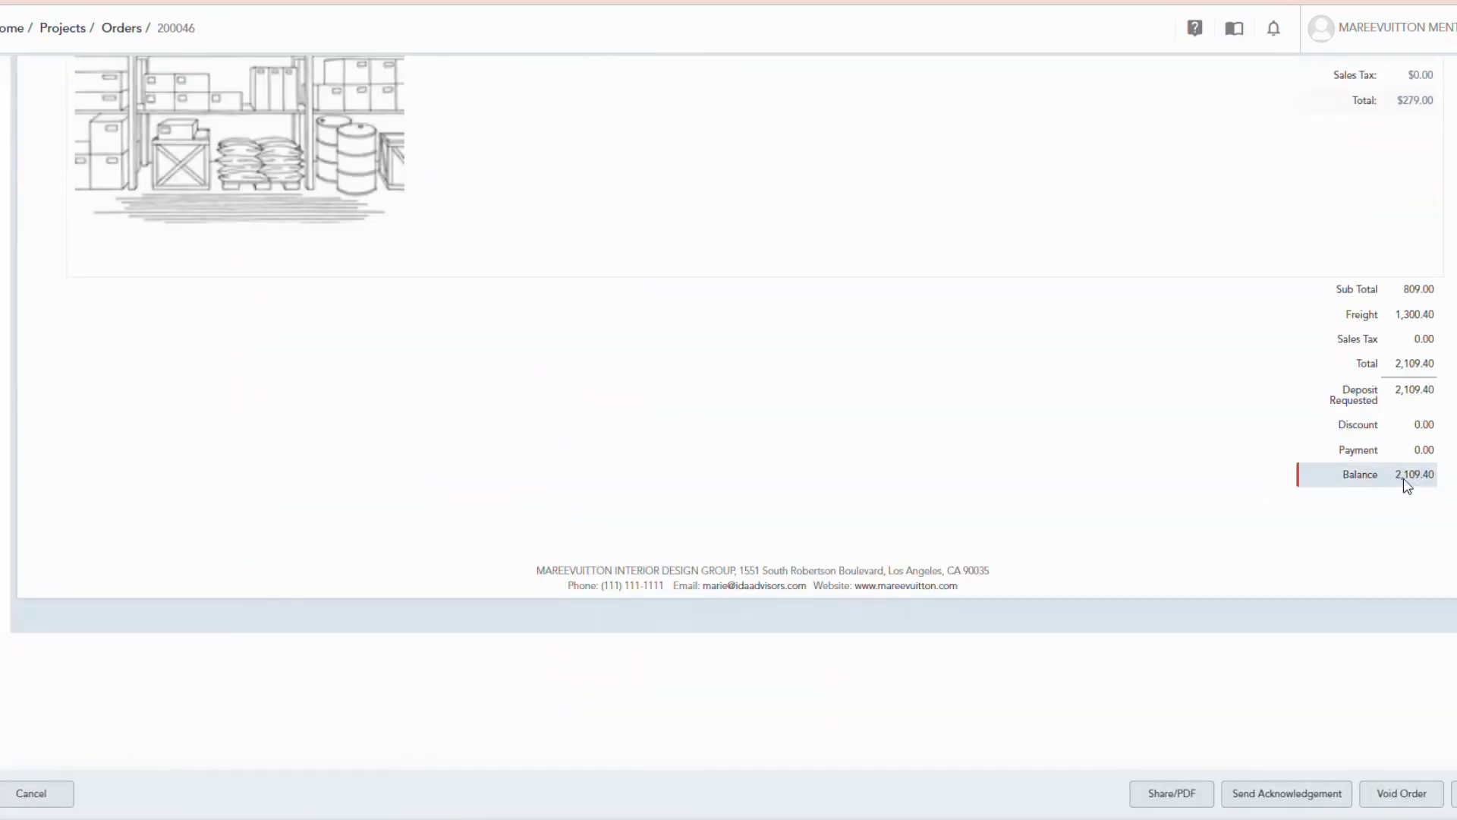
{"action": "key", "text": "alt+Tab"}
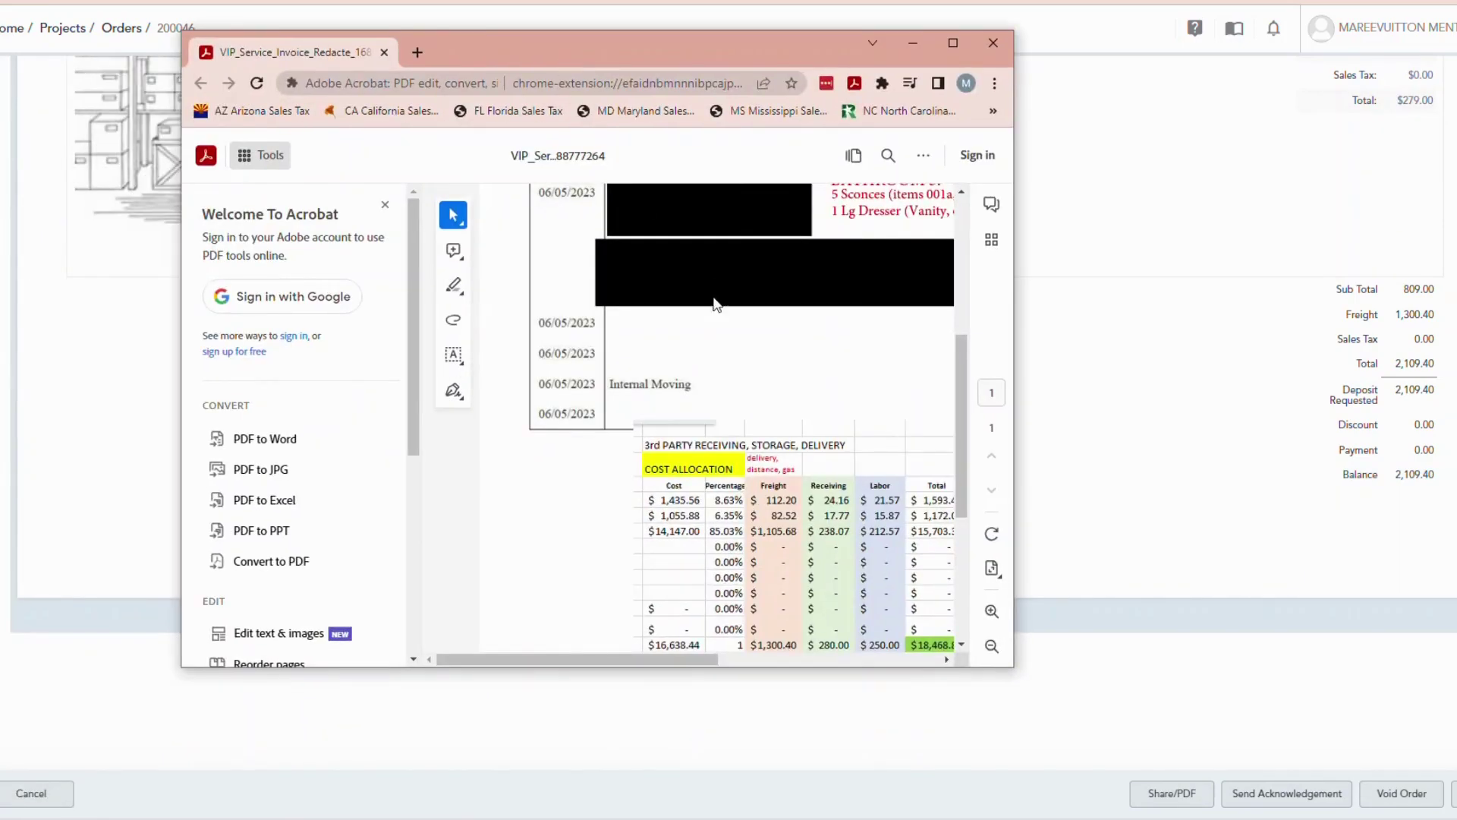
{"action": "scroll", "coordinate": [747, 418], "scroll_direction": "down", "scroll_amount": 2}
{"action": "left_click_drag", "start_coordinate": [629, 660], "coordinate": [901, 572]}
{"action": "scroll", "coordinate": [844, 445], "scroll_direction": "down", "scroll_amount": 2}
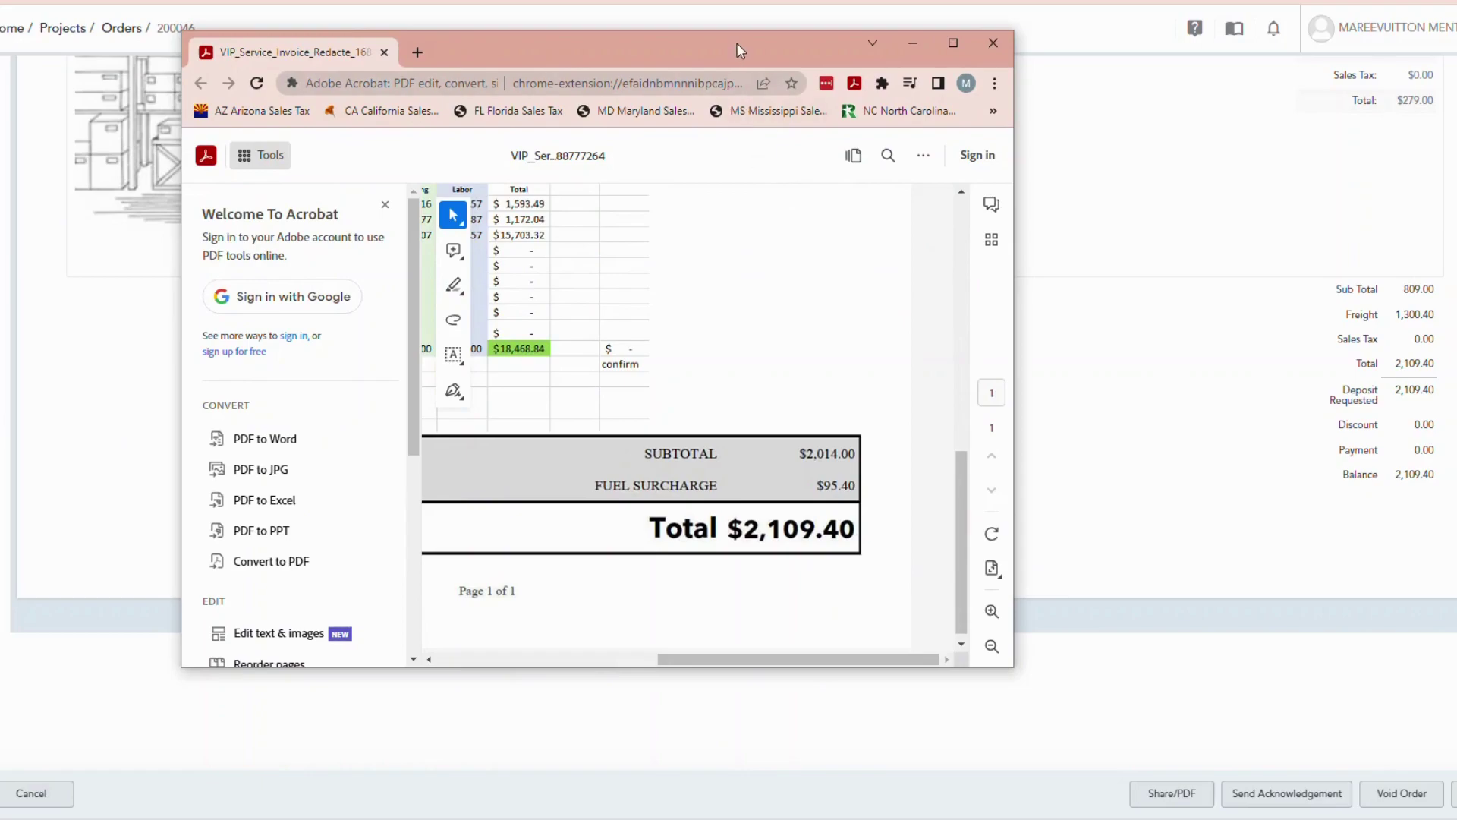
{"action": "key", "text": "alt+Tab"}
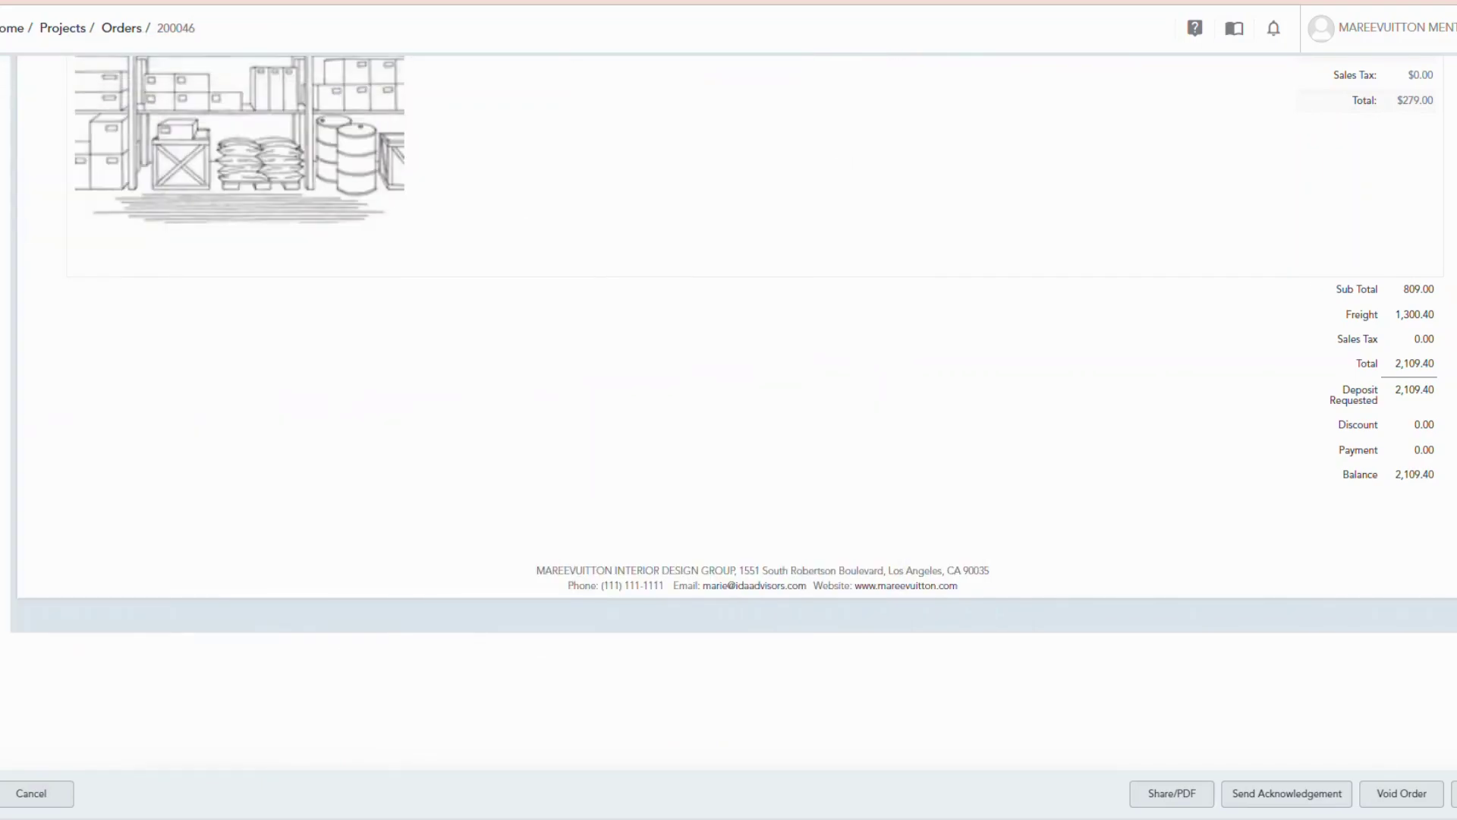
Back on the Bathroom 5 item list, locate delivery item 001 - B on order 200046 with 112.20 other costs.
{"action": "left_click", "coordinate": [25, 795]}
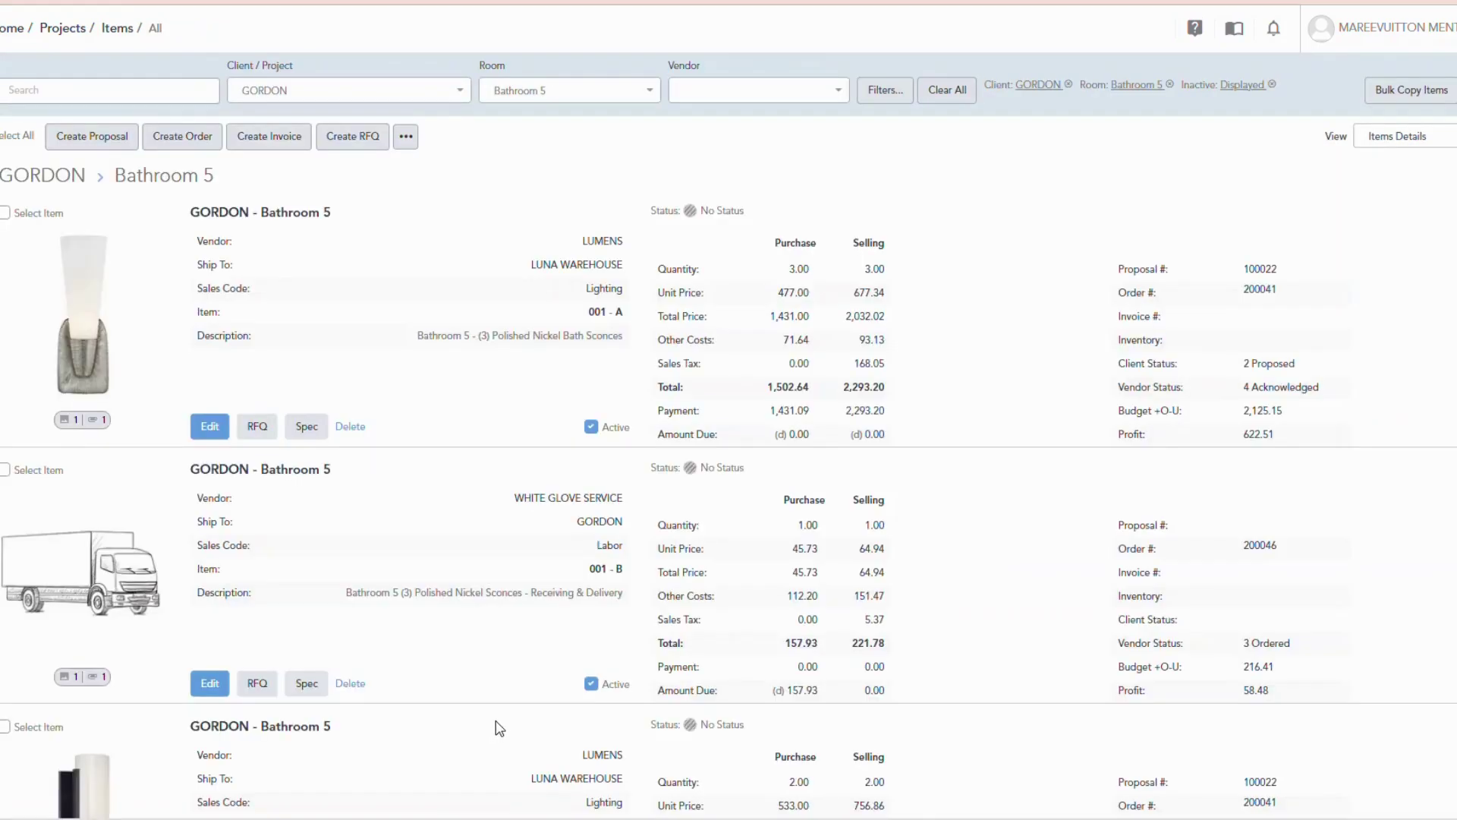
{"action": "scroll", "coordinate": [501, 714], "scroll_direction": "down", "scroll_amount": 3}
{"action": "scroll", "coordinate": [486, 376], "scroll_direction": "up", "scroll_amount": 1}
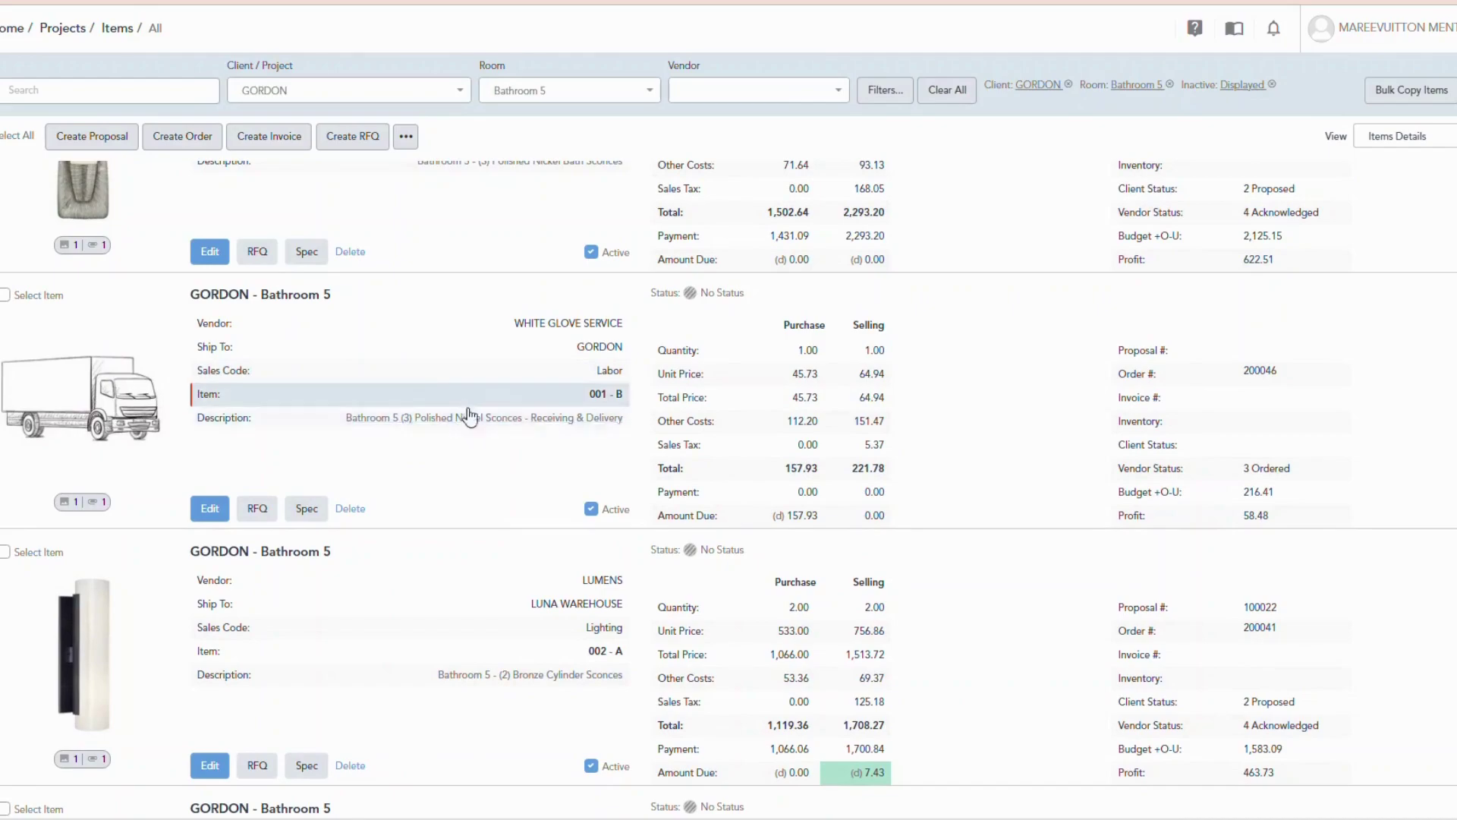
{"action": "scroll", "coordinate": [469, 416], "scroll_direction": "down", "scroll_amount": 3}
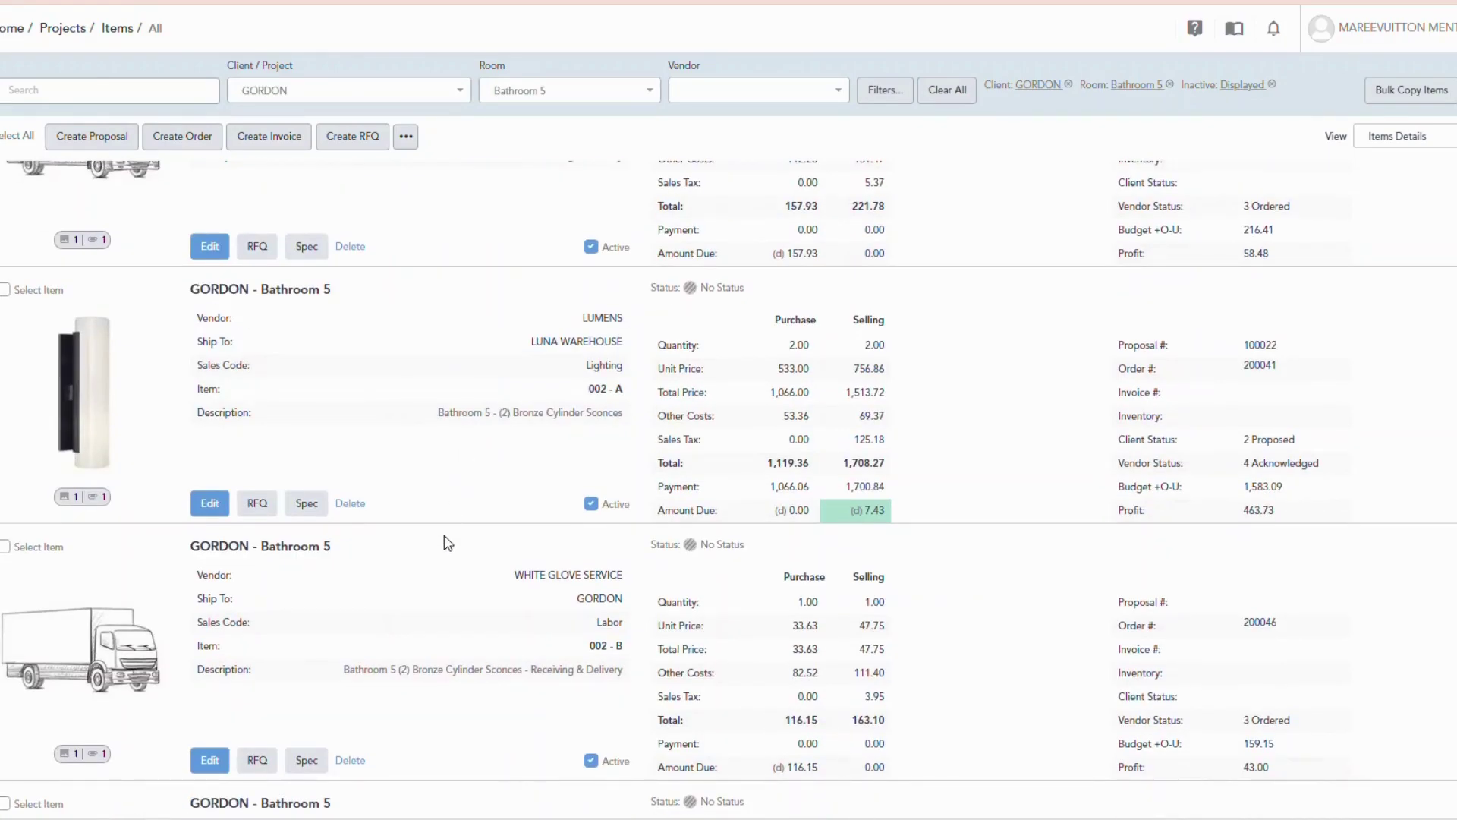
{"action": "scroll", "coordinate": [448, 544], "scroll_direction": "up", "scroll_amount": 3}
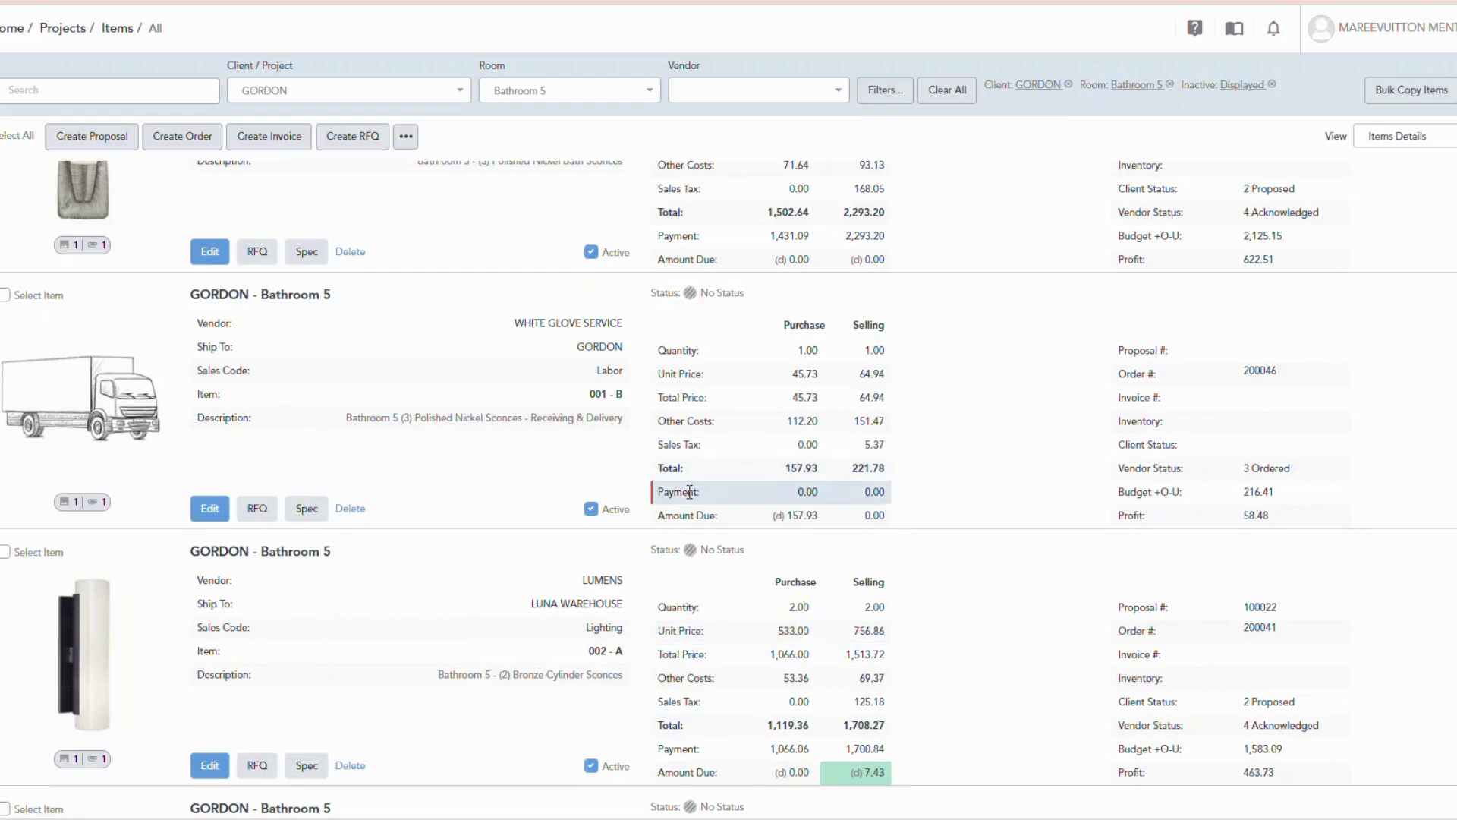
{"action": "scroll", "coordinate": [682, 498], "scroll_direction": "up", "scroll_amount": 3}
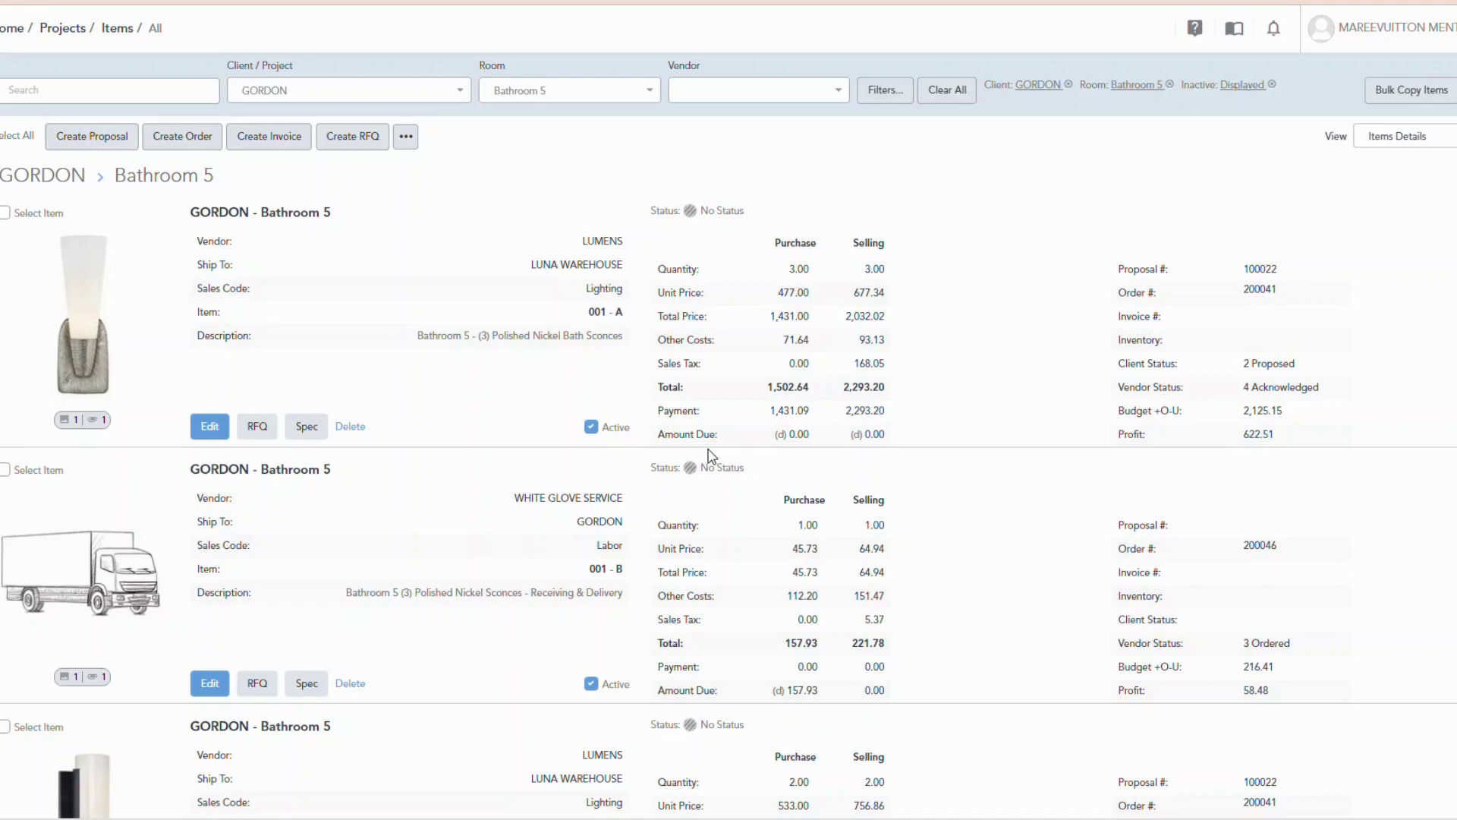
{"action": "scroll", "coordinate": [1359, 445], "scroll_direction": "down", "scroll_amount": 4}
{"action": "scroll", "coordinate": [1318, 448], "scroll_direction": "up", "scroll_amount": 3}
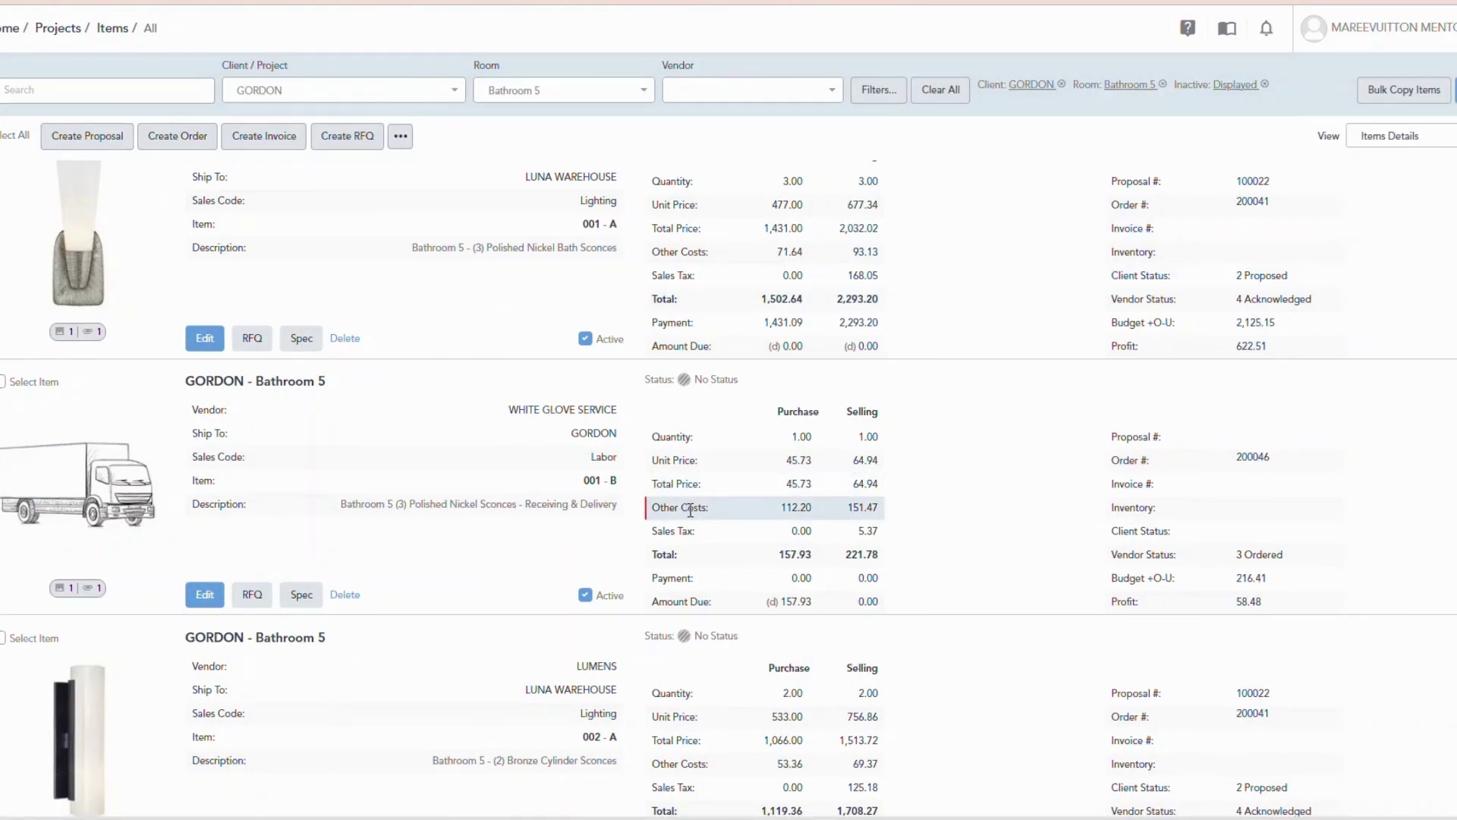
{"action": "scroll", "coordinate": [693, 512], "scroll_direction": "up", "scroll_amount": 2}
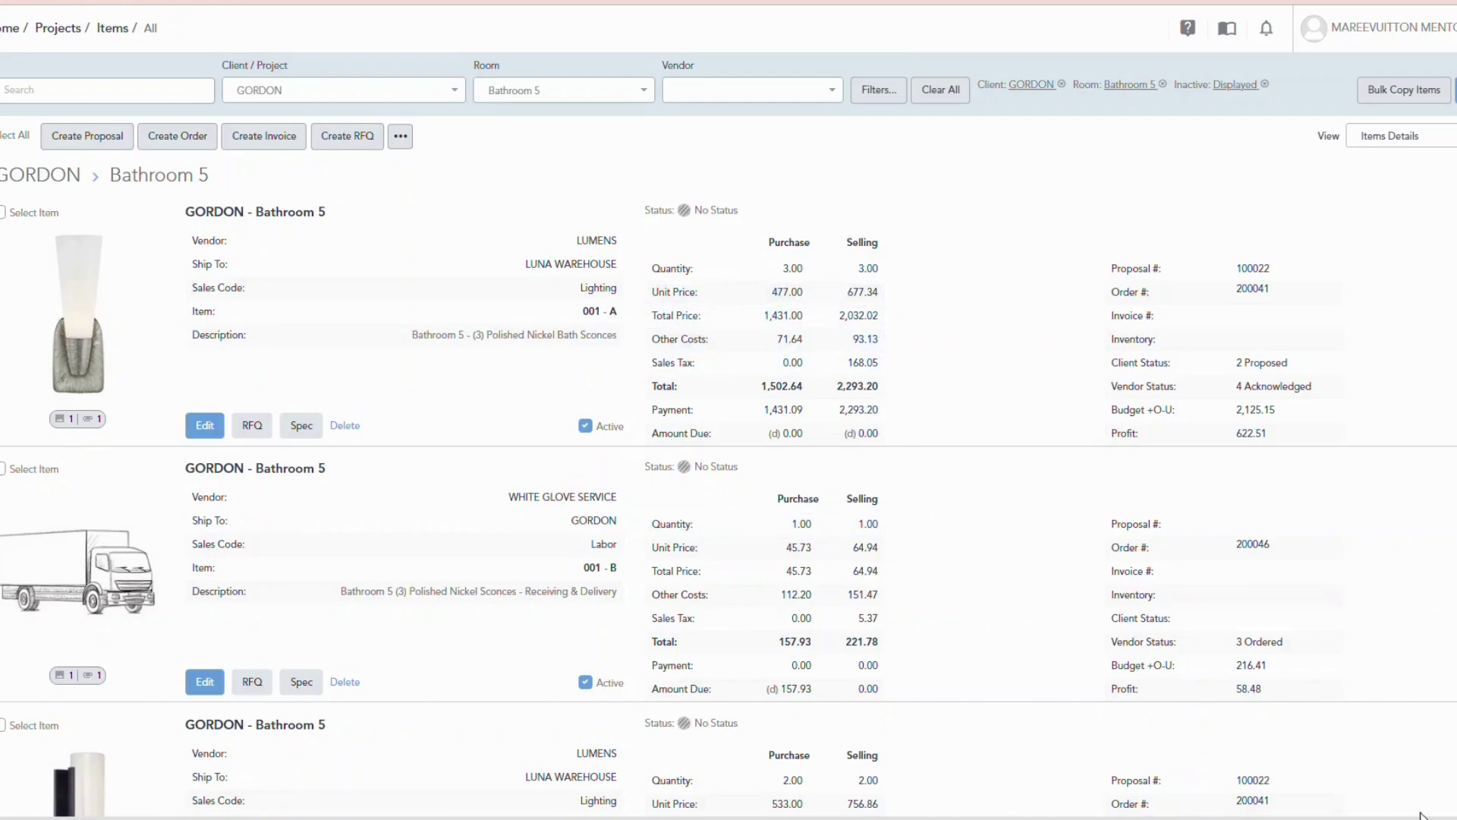
Check order 200046 for the delivery item, then review the Bathroom 5 item list.
{"action": "left_click", "coordinate": [1253, 545]}
{"action": "scroll", "coordinate": [1255, 531], "scroll_direction": "down", "scroll_amount": 10}
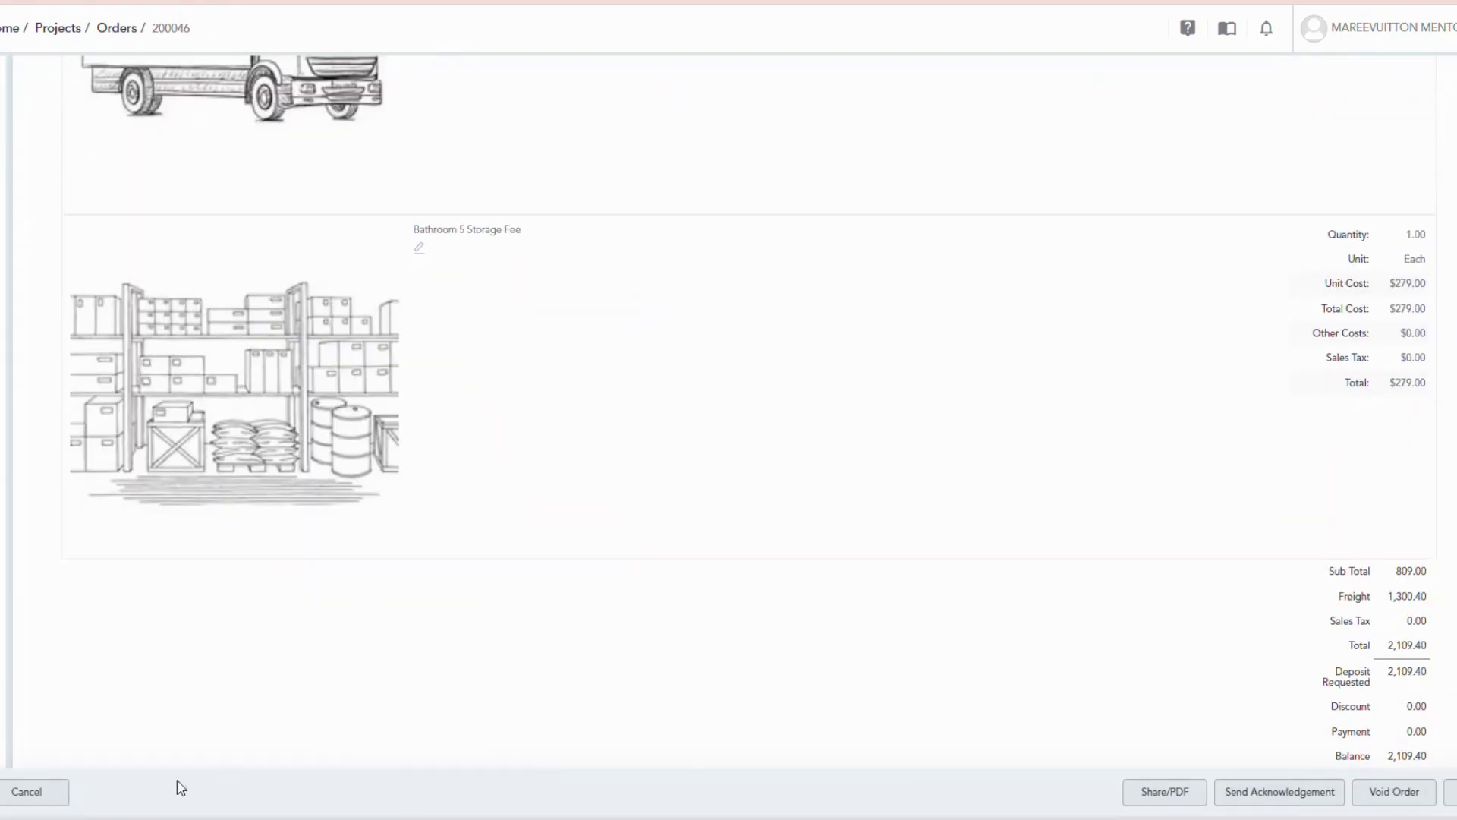
{"action": "left_click", "coordinate": [33, 791]}
{"action": "scroll", "coordinate": [1094, 250], "scroll_direction": "down", "scroll_amount": 5}
{"action": "scroll", "coordinate": [1071, 245], "scroll_direction": "up", "scroll_amount": 3}
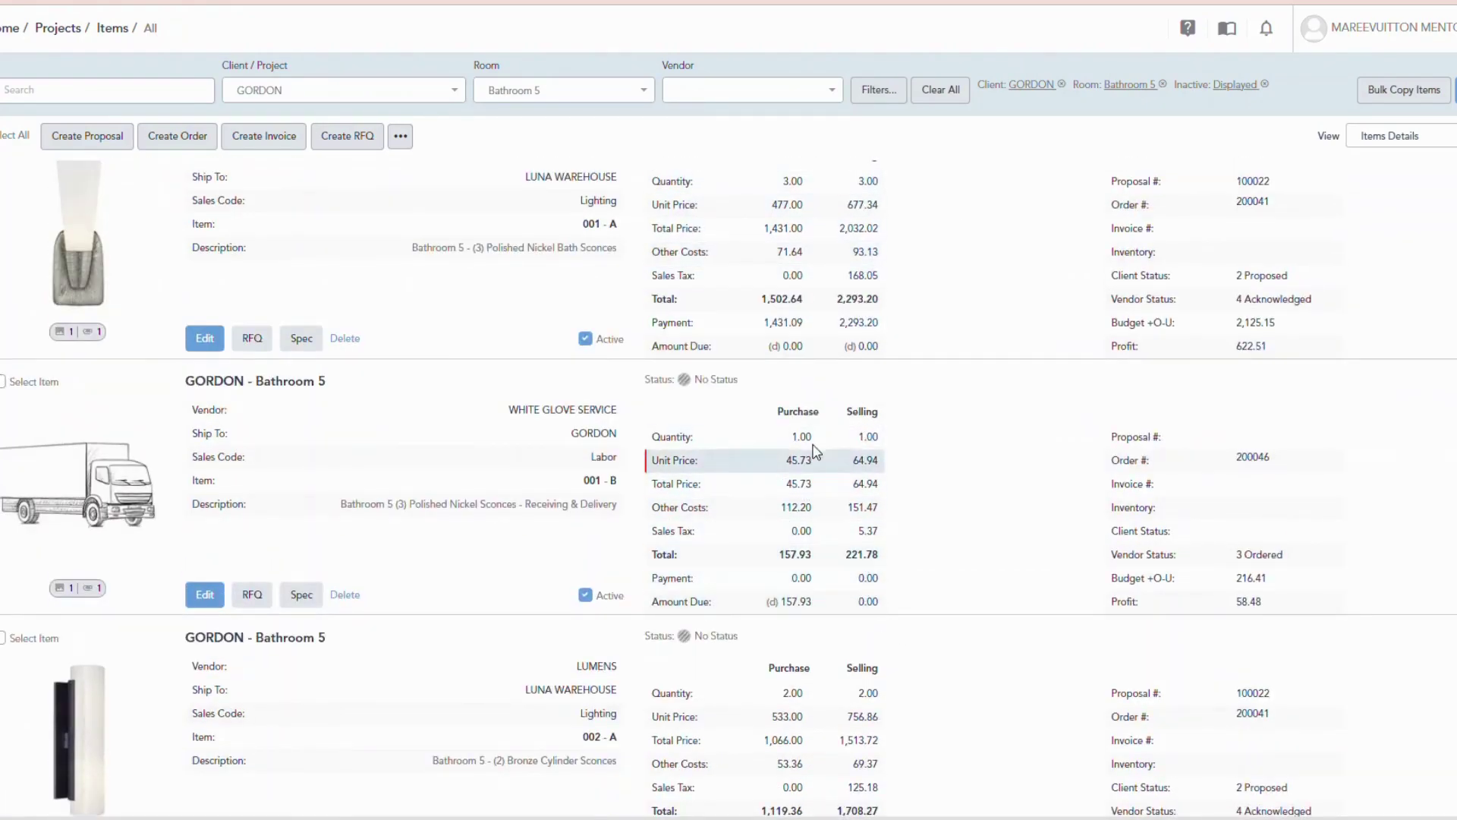
{"action": "scroll", "coordinate": [809, 560], "scroll_direction": "down", "scroll_amount": 4}
{"action": "scroll", "coordinate": [811, 560], "scroll_direction": "down", "scroll_amount": 13}
{"action": "scroll", "coordinate": [824, 580], "scroll_direction": "down", "scroll_amount": 6}
{"action": "scroll", "coordinate": [831, 565], "scroll_direction": "up", "scroll_amount": 5}
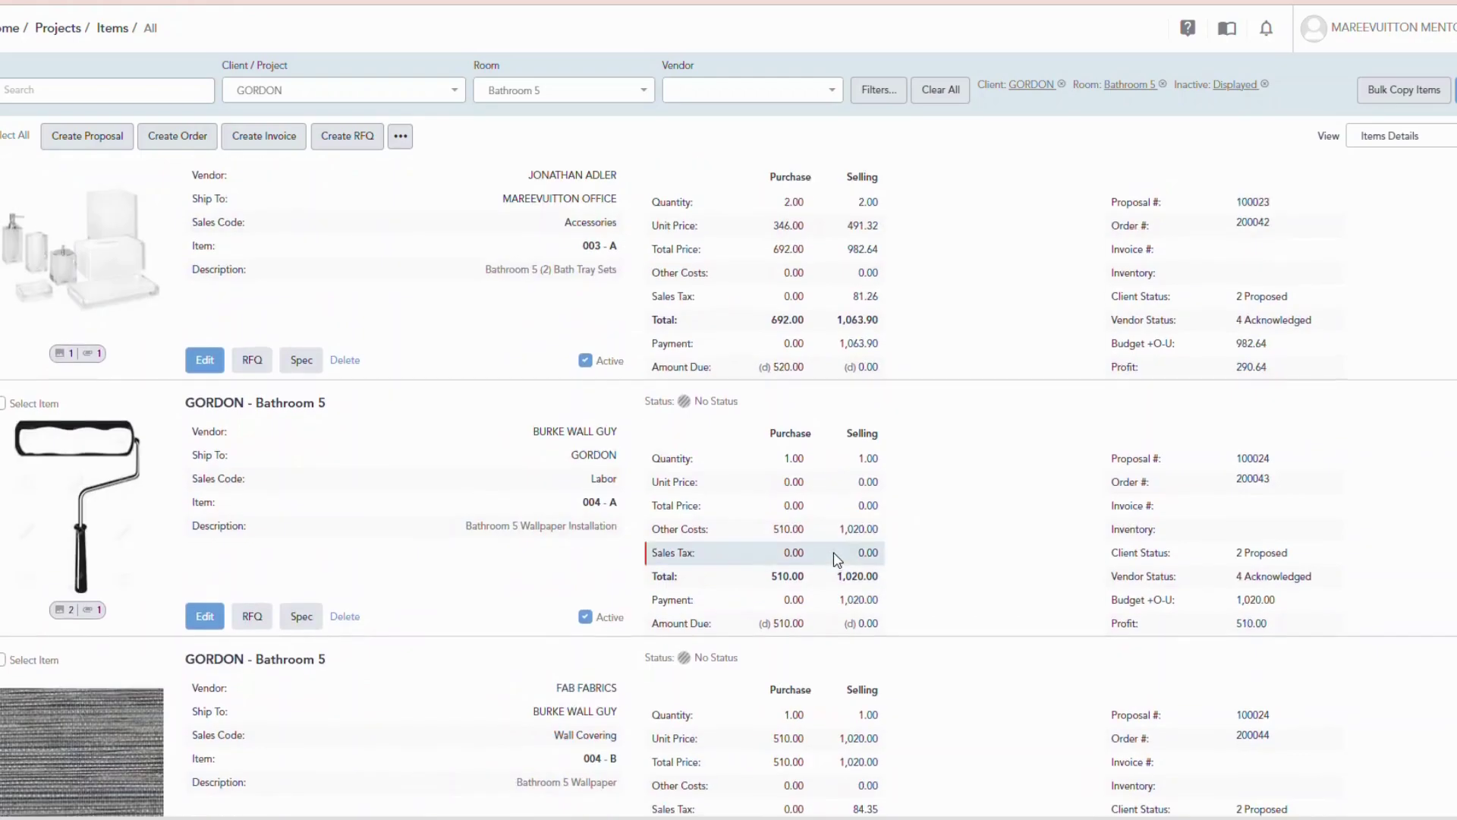
{"action": "scroll", "coordinate": [835, 563], "scroll_direction": "up", "scroll_amount": 20}
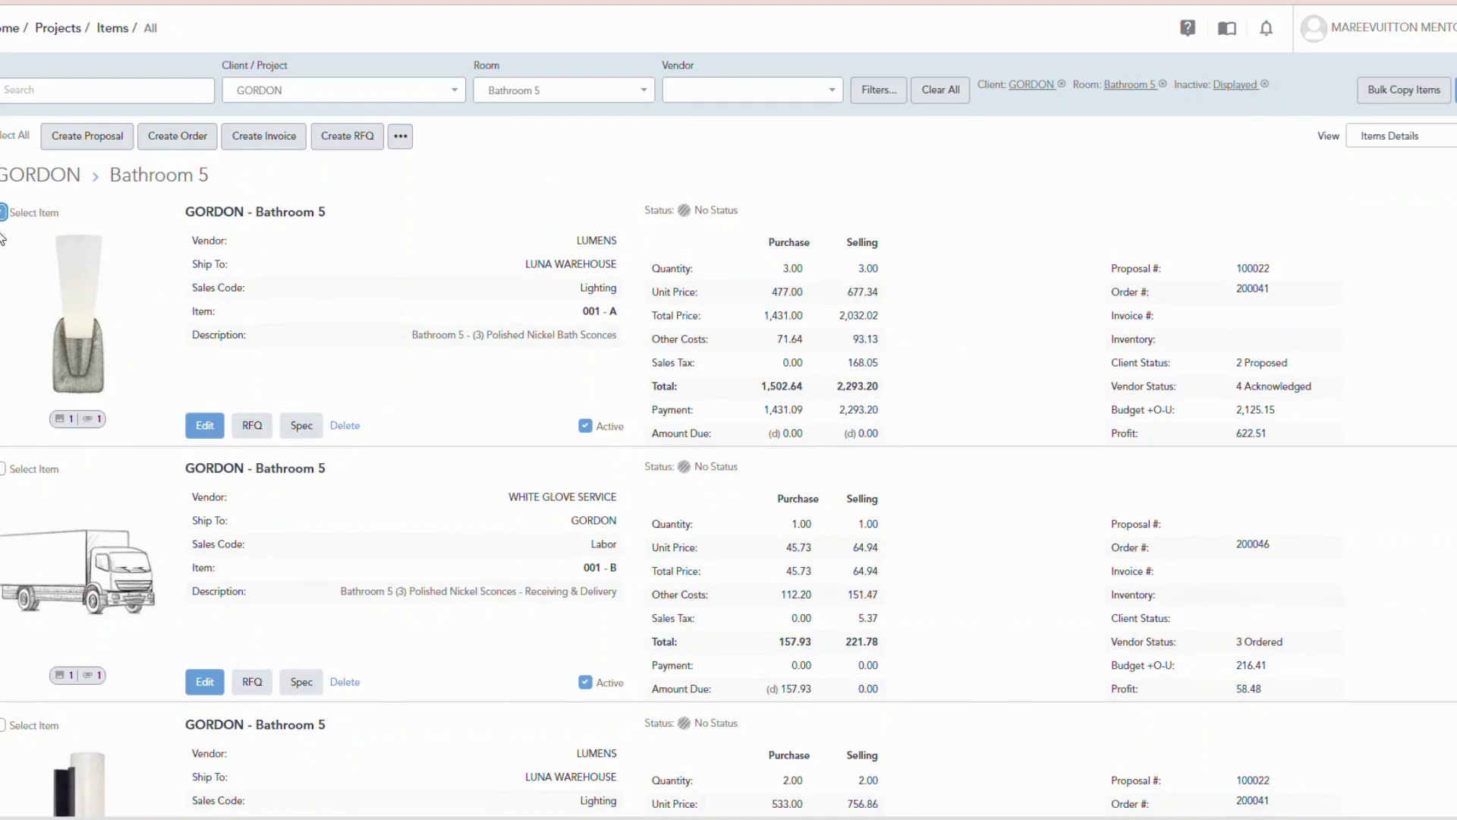
Add the sconce delivery charge so items 001-A, 001-B, 002-A and 002-B are all selected.
{"action": "left_click", "coordinate": [4, 468]}
{"action": "scroll", "coordinate": [6, 478], "scroll_direction": "down", "scroll_amount": 3}
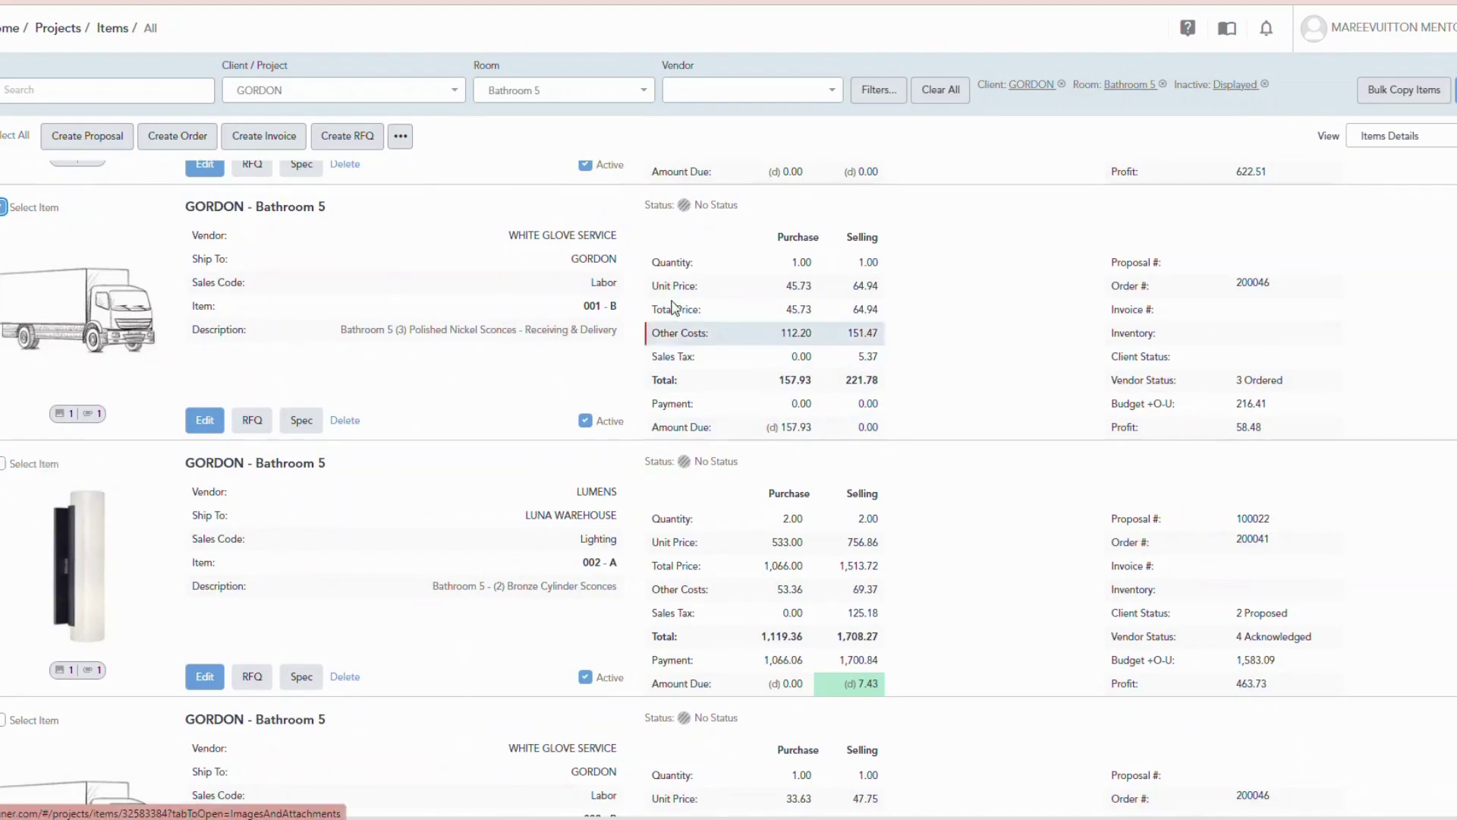
{"action": "scroll", "coordinate": [607, 327], "scroll_direction": "up", "scroll_amount": 3}
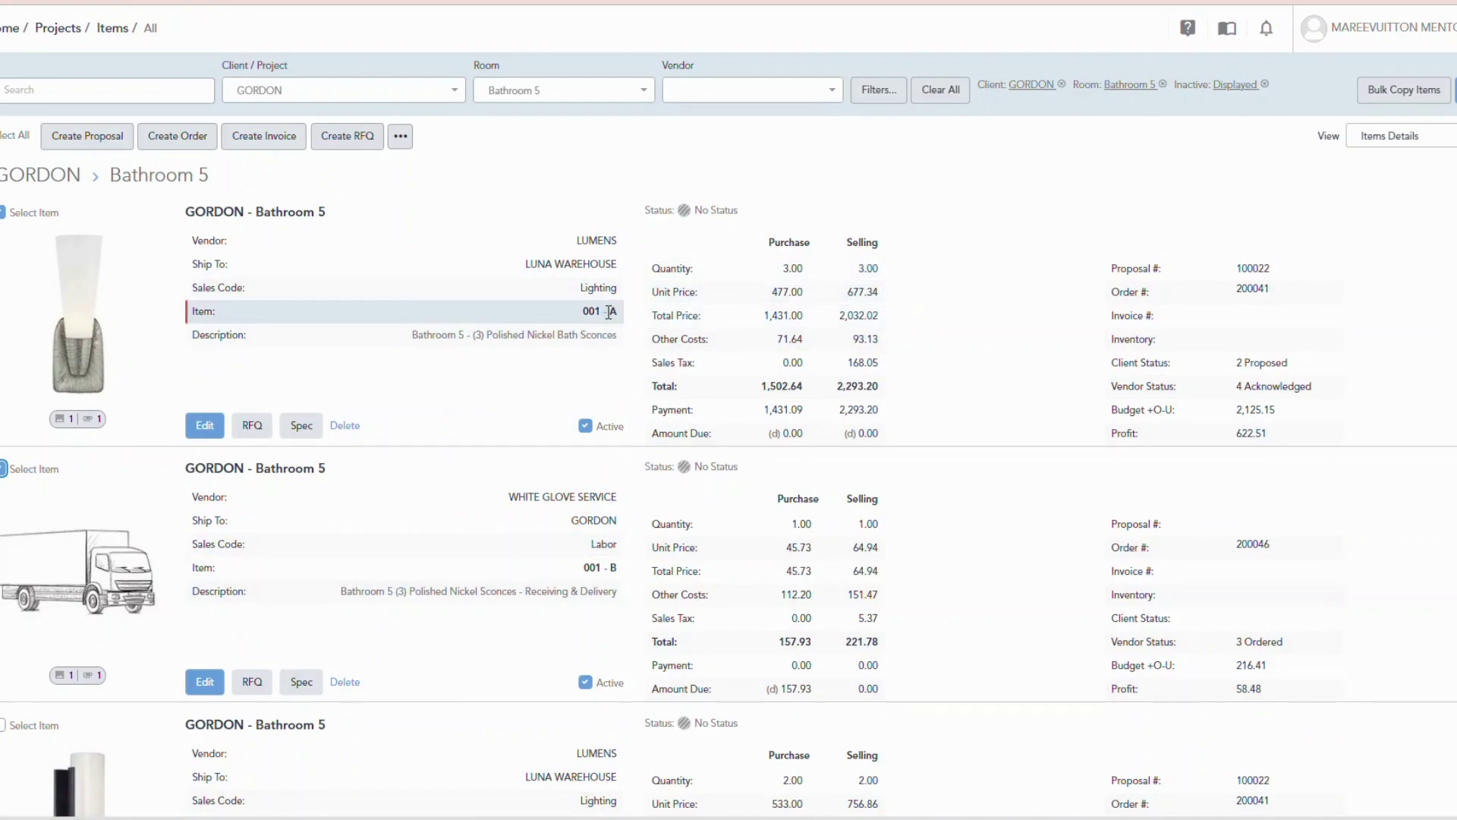
{"action": "scroll", "coordinate": [592, 615], "scroll_direction": "down", "scroll_amount": 2}
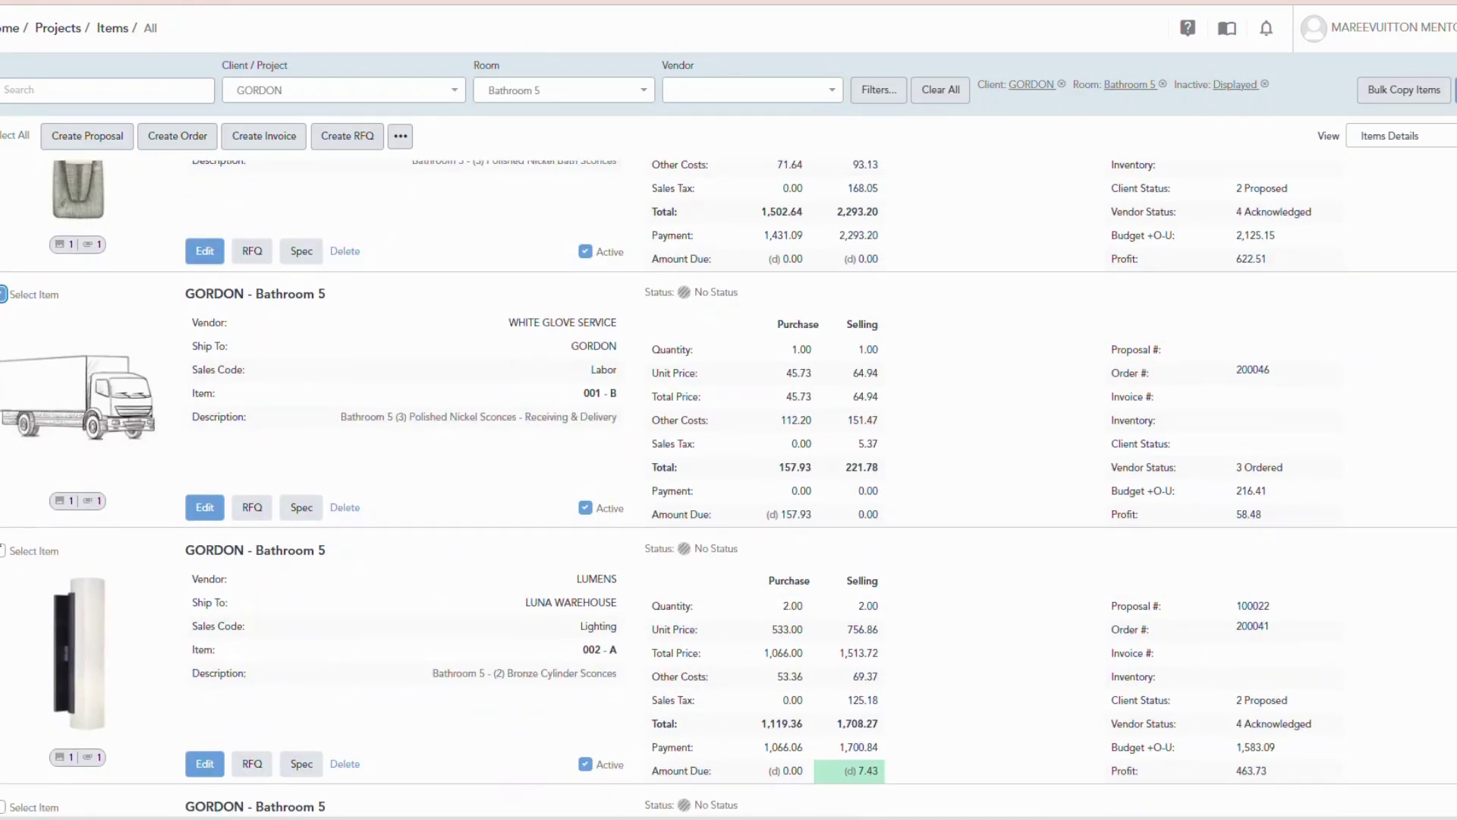
{"action": "scroll", "coordinate": [3, 566], "scroll_direction": "down", "scroll_amount": 3}
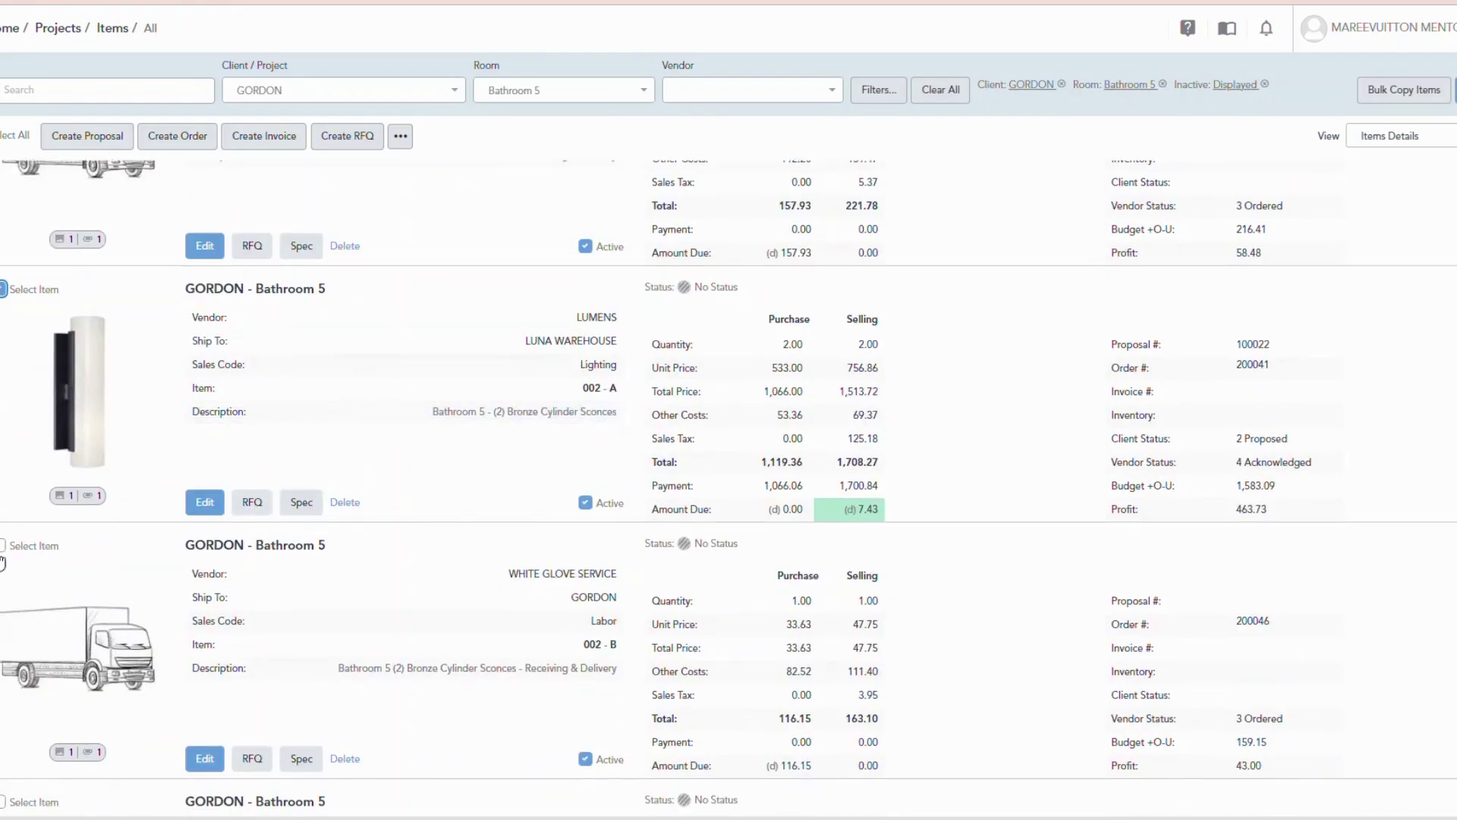
{"action": "scroll", "coordinate": [210, 491], "scroll_direction": "down", "scroll_amount": 5}
{"action": "scroll", "coordinate": [210, 532], "scroll_direction": "up", "scroll_amount": 10}
Create invoice 300038 from the selected sconce items with the description 'Bathroom 5 Scones'.
{"action": "left_click", "coordinate": [264, 135]}
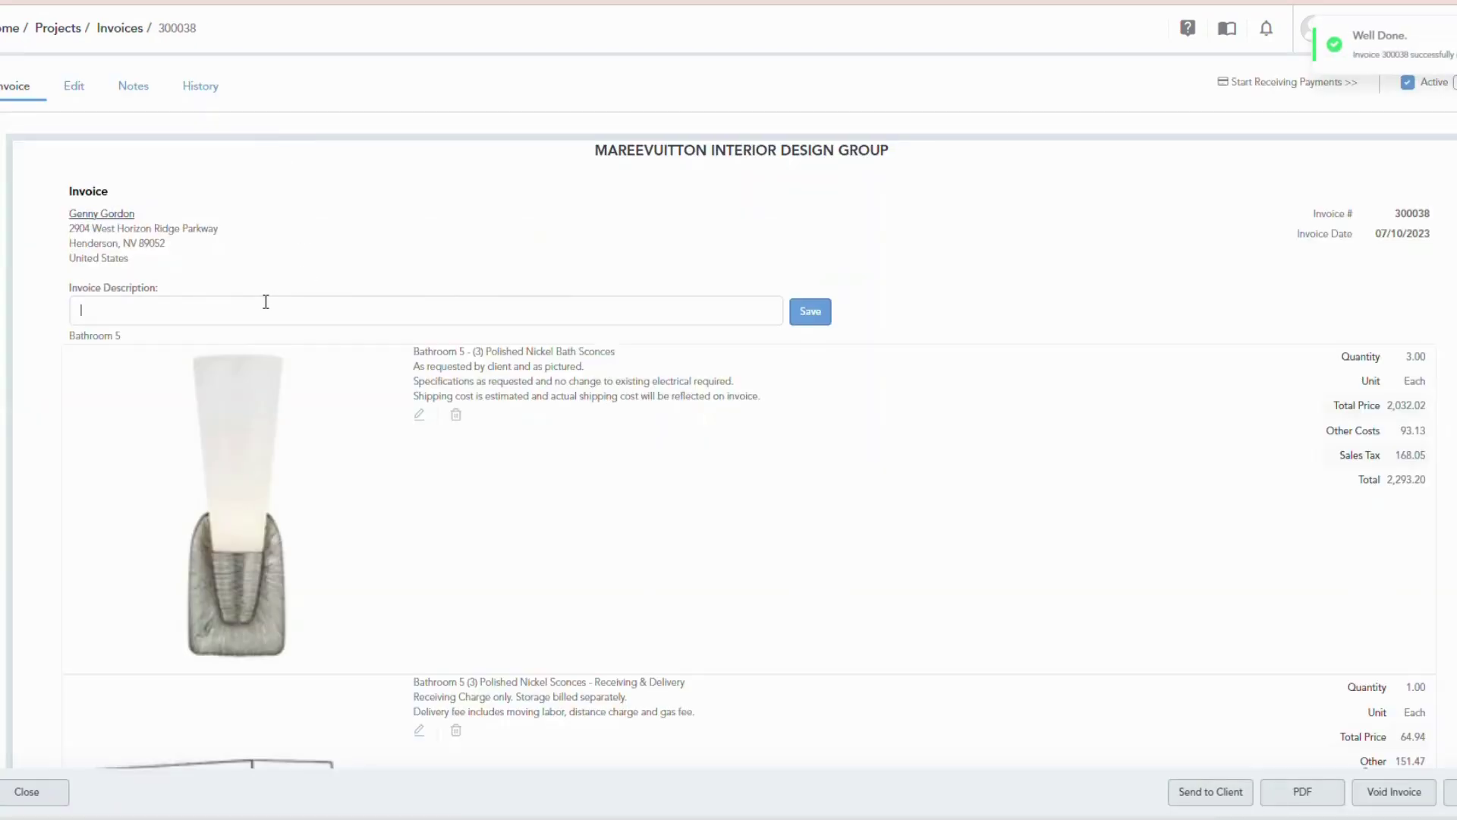
{"action": "left_click", "coordinate": [266, 301]}
{"action": "type", "text": "Bathroom 5 Scones"}
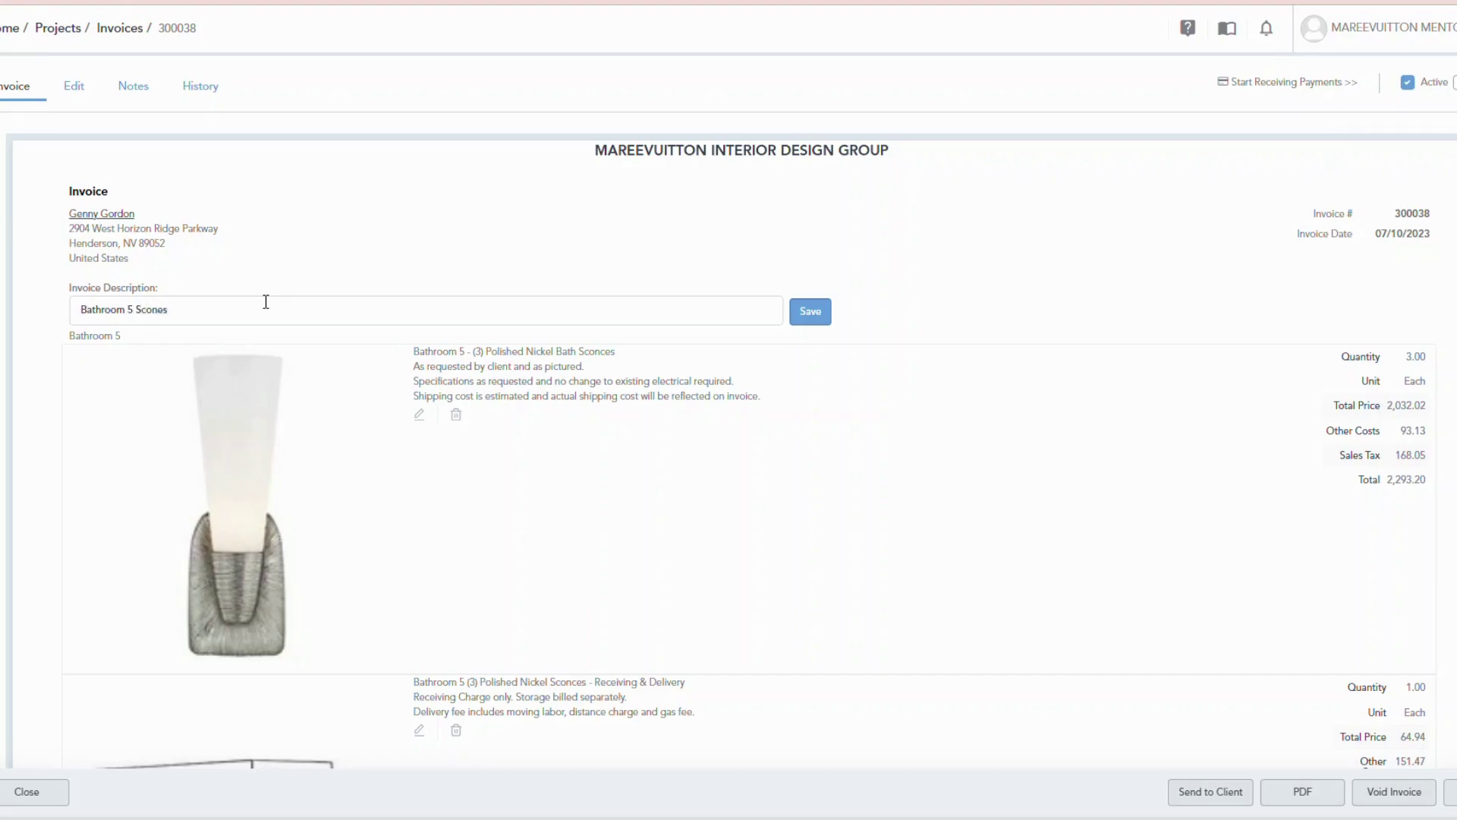
{"action": "key", "text": "Return"}
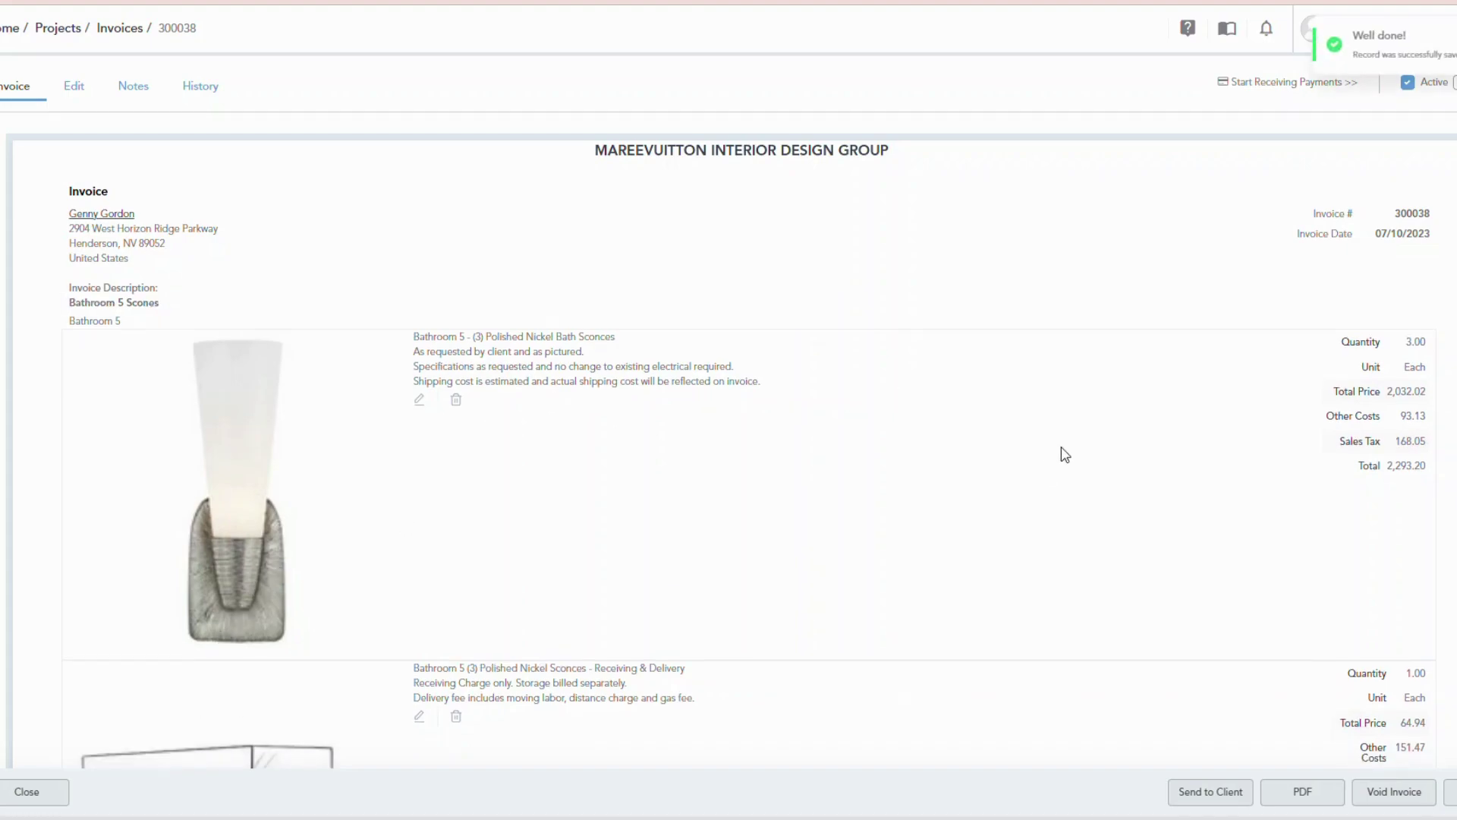
{"action": "scroll", "coordinate": [1078, 458], "scroll_direction": "down", "scroll_amount": 3}
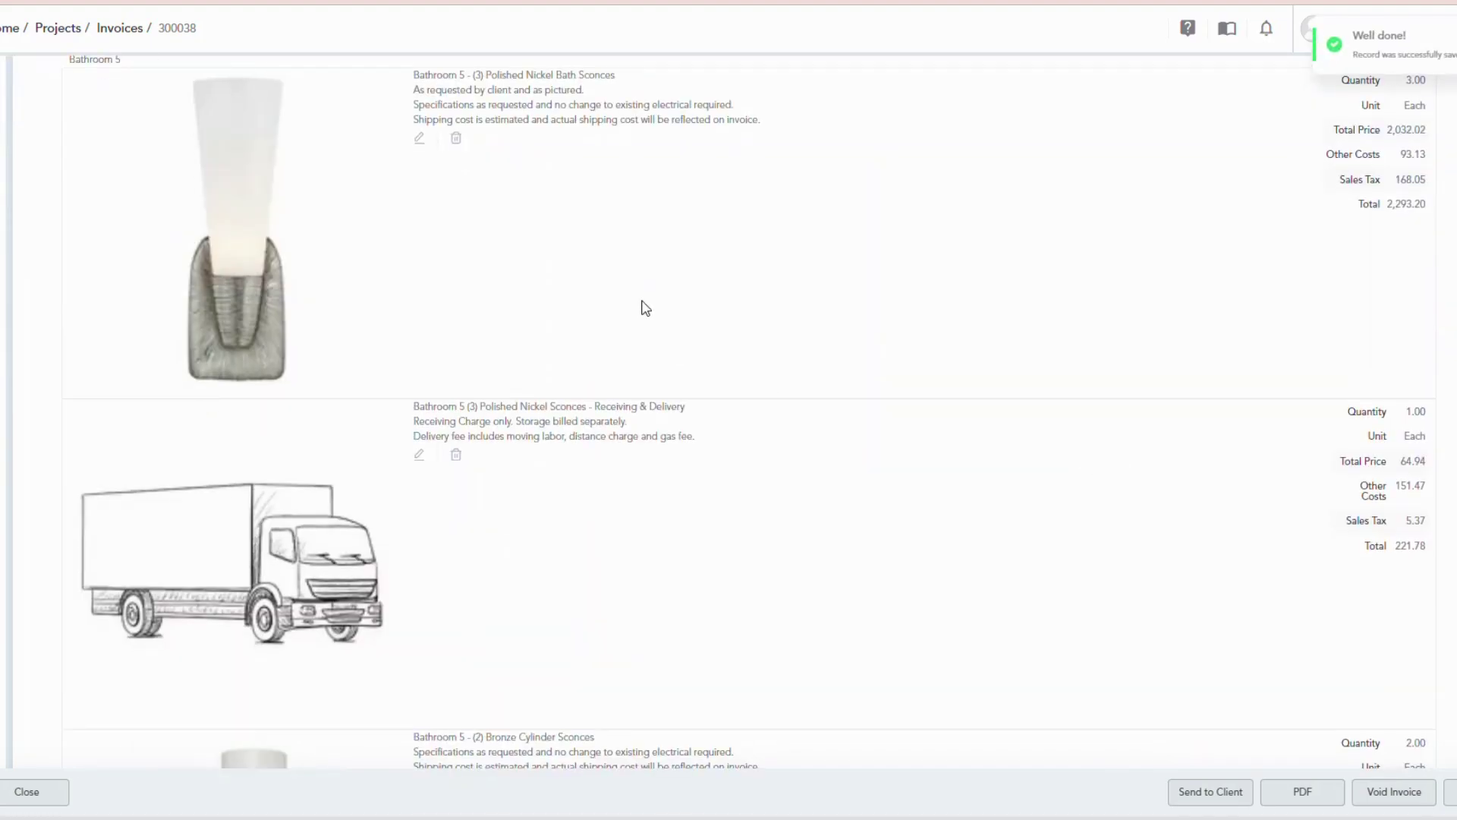
{"action": "scroll", "coordinate": [683, 311], "scroll_direction": "up", "scroll_amount": 3}
{"action": "scroll", "coordinate": [1214, 402], "scroll_direction": "down", "scroll_amount": 12}
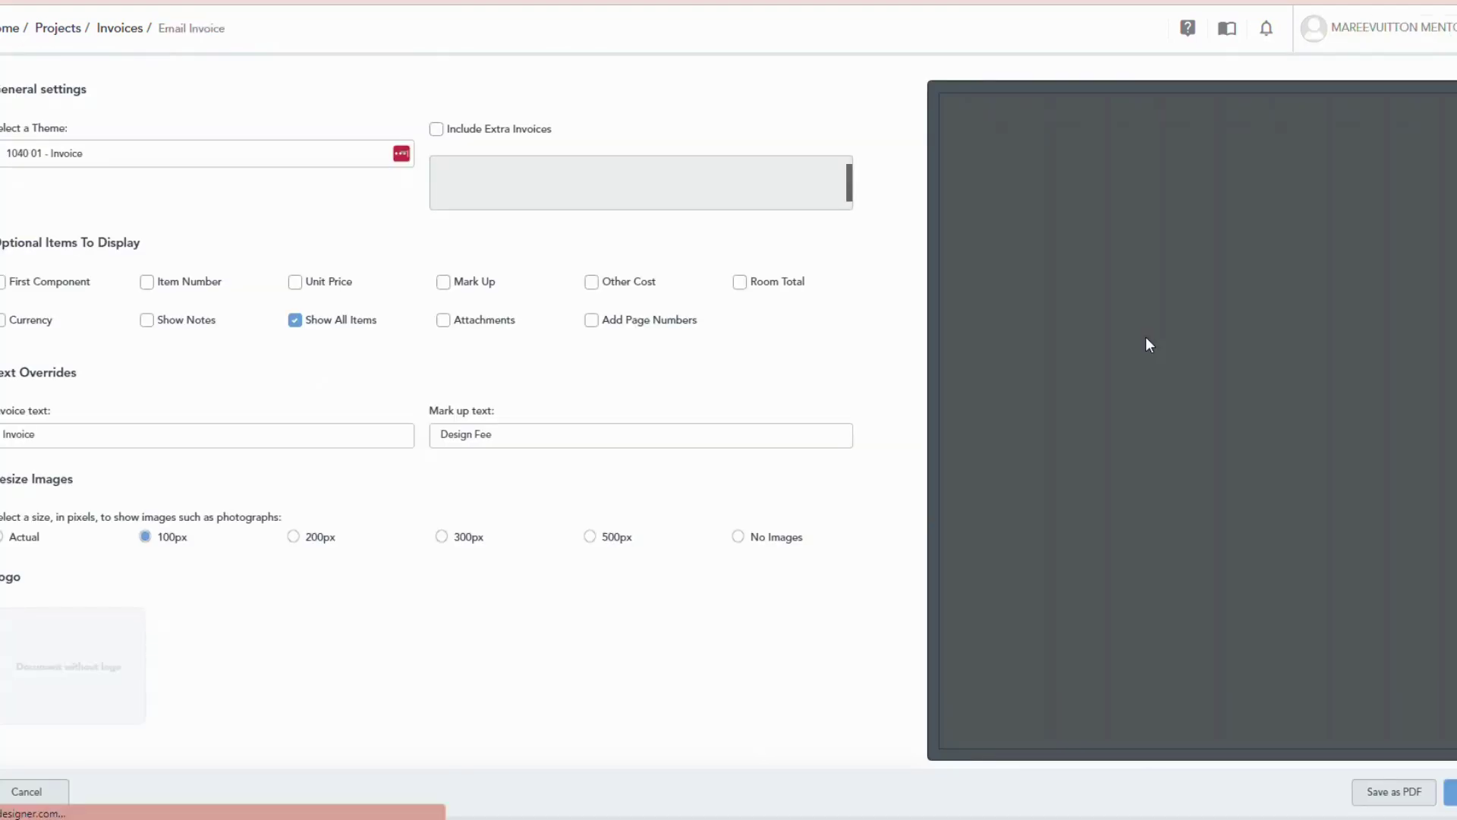
Turn off Show All Items, turn on First Component, and refresh the one-page preview showing two sconce lines.
{"action": "scroll", "coordinate": [1148, 342], "scroll_direction": "down", "scroll_amount": 3}
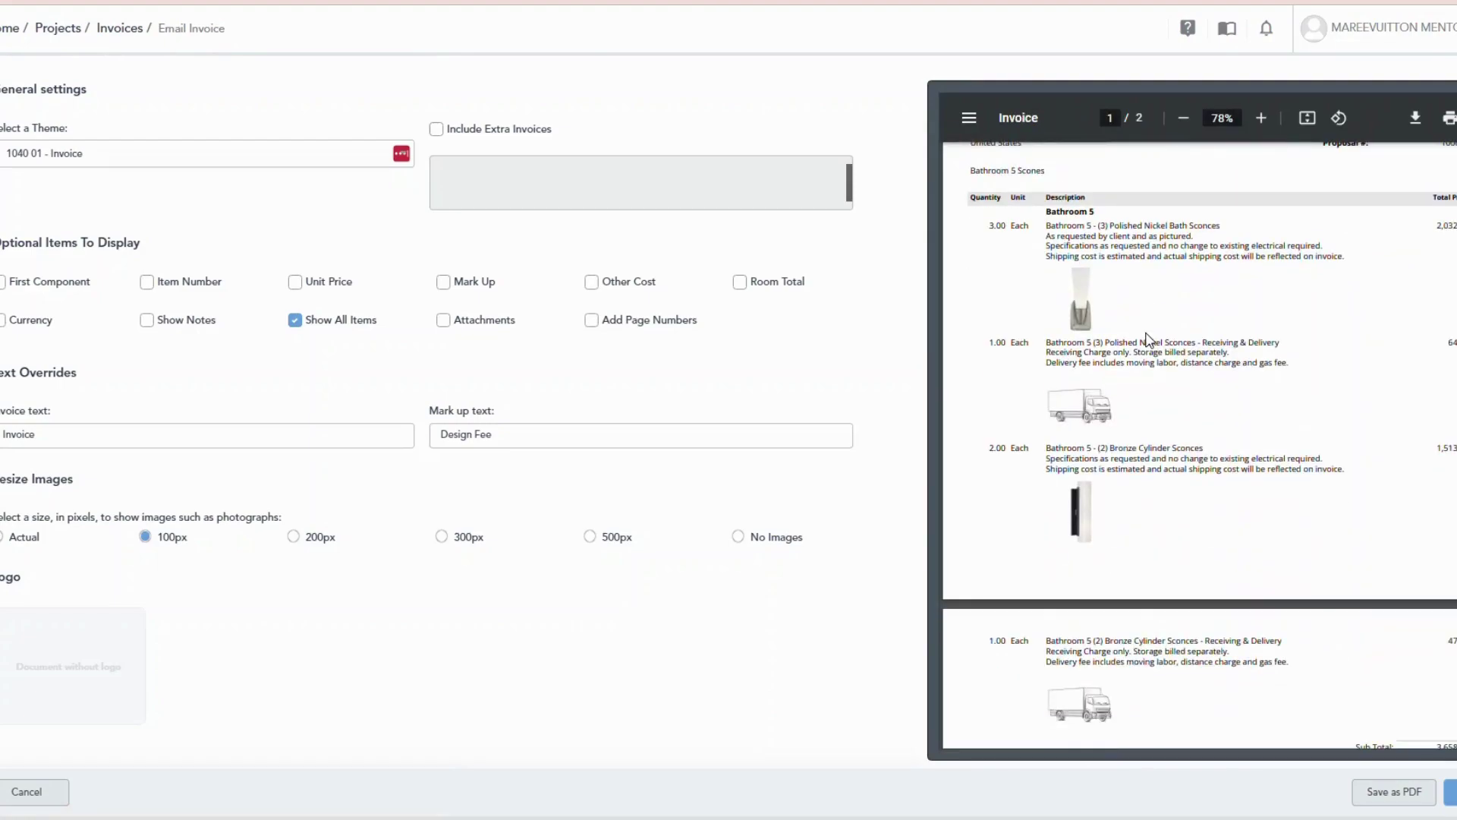
{"action": "scroll", "coordinate": [1118, 410], "scroll_direction": "up", "scroll_amount": 2}
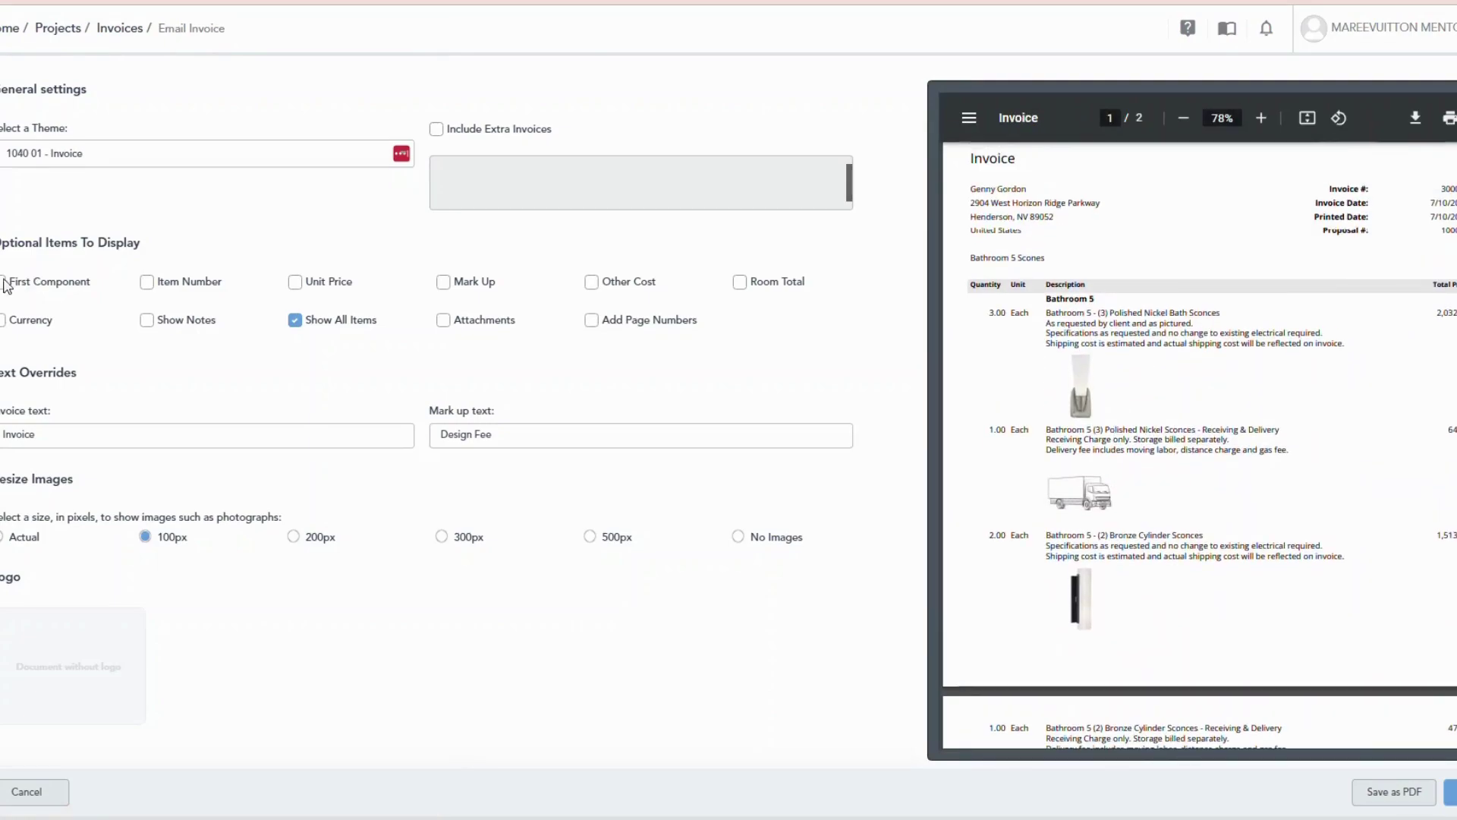
{"action": "left_click", "coordinate": [295, 320]}
{"action": "left_click", "coordinate": [3, 283]}
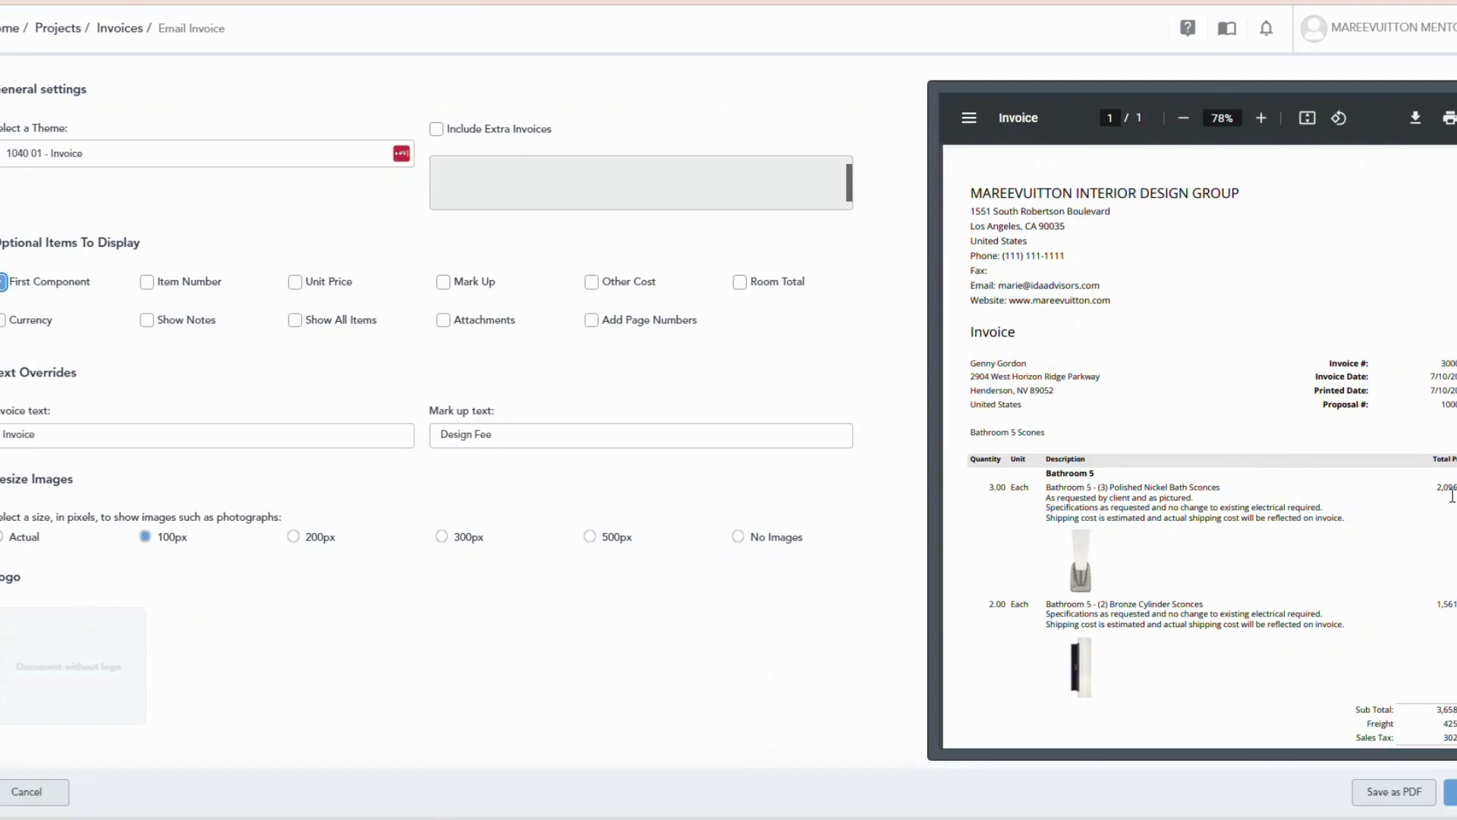
{"action": "scroll", "coordinate": [1452, 492], "scroll_direction": "down", "scroll_amount": 2}
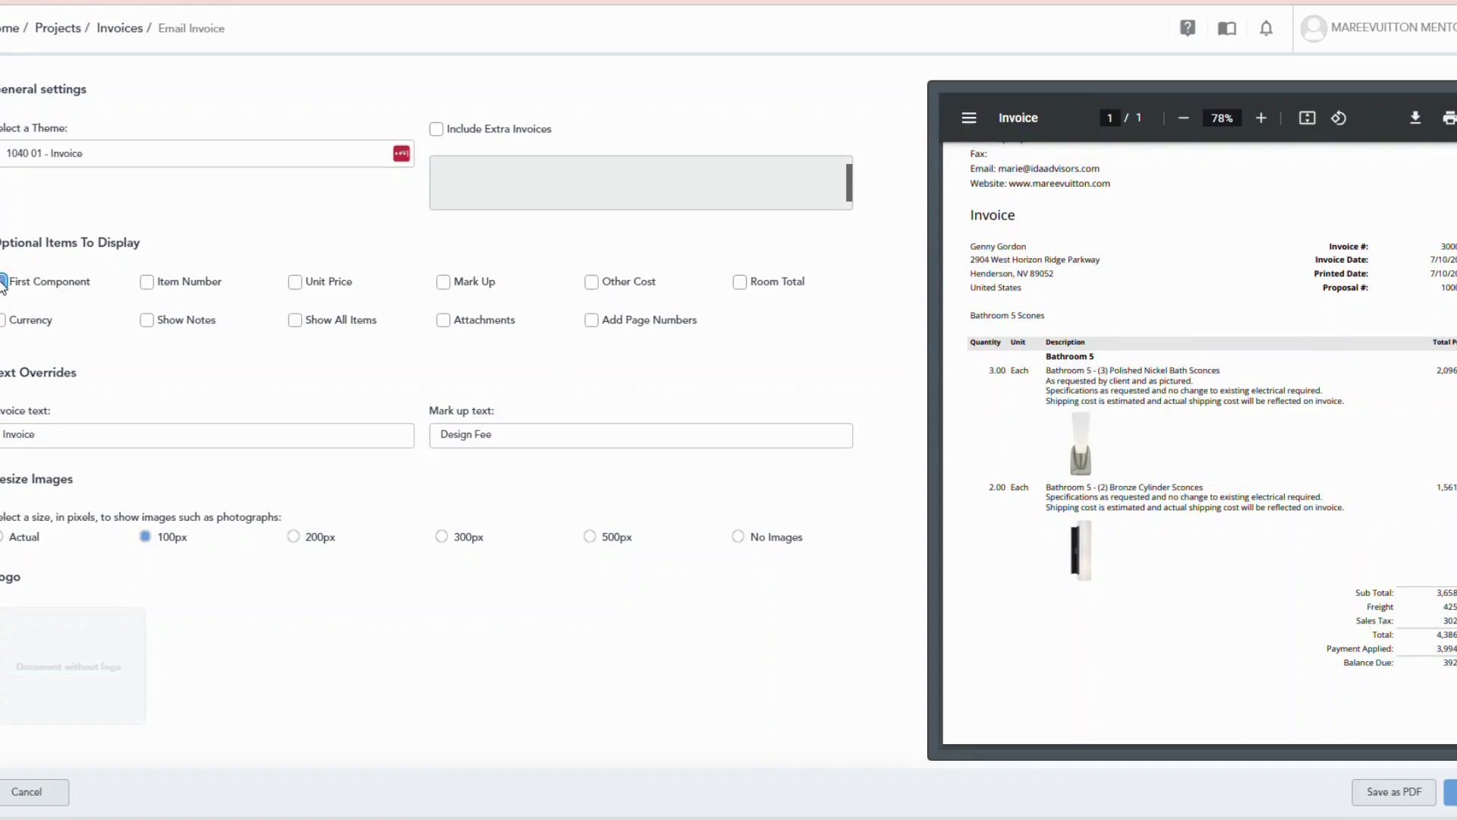
{"action": "left_click", "coordinate": [382, 321]}
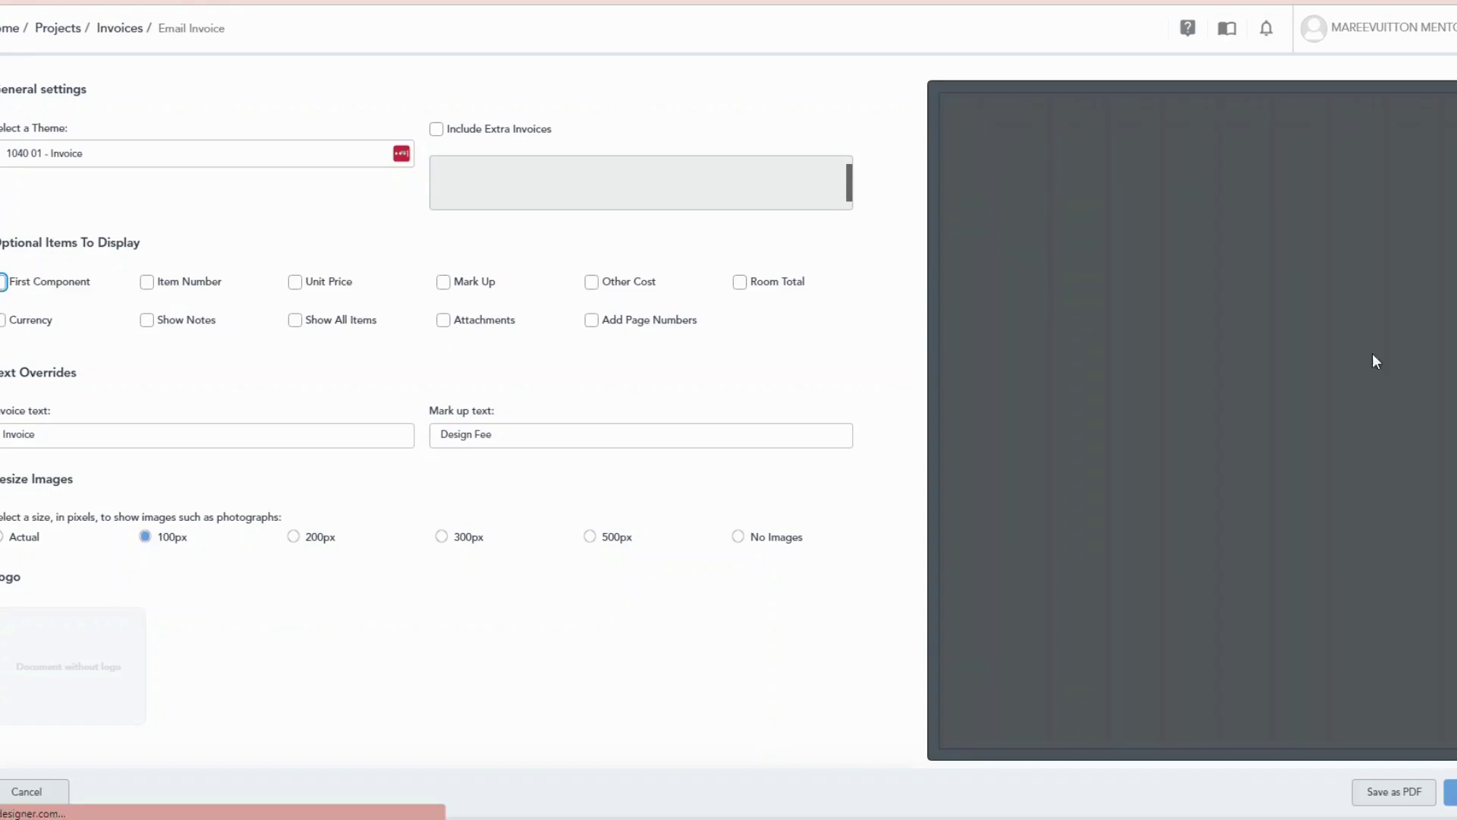
{"action": "scroll", "coordinate": [1375, 345], "scroll_direction": "down", "scroll_amount": 7}
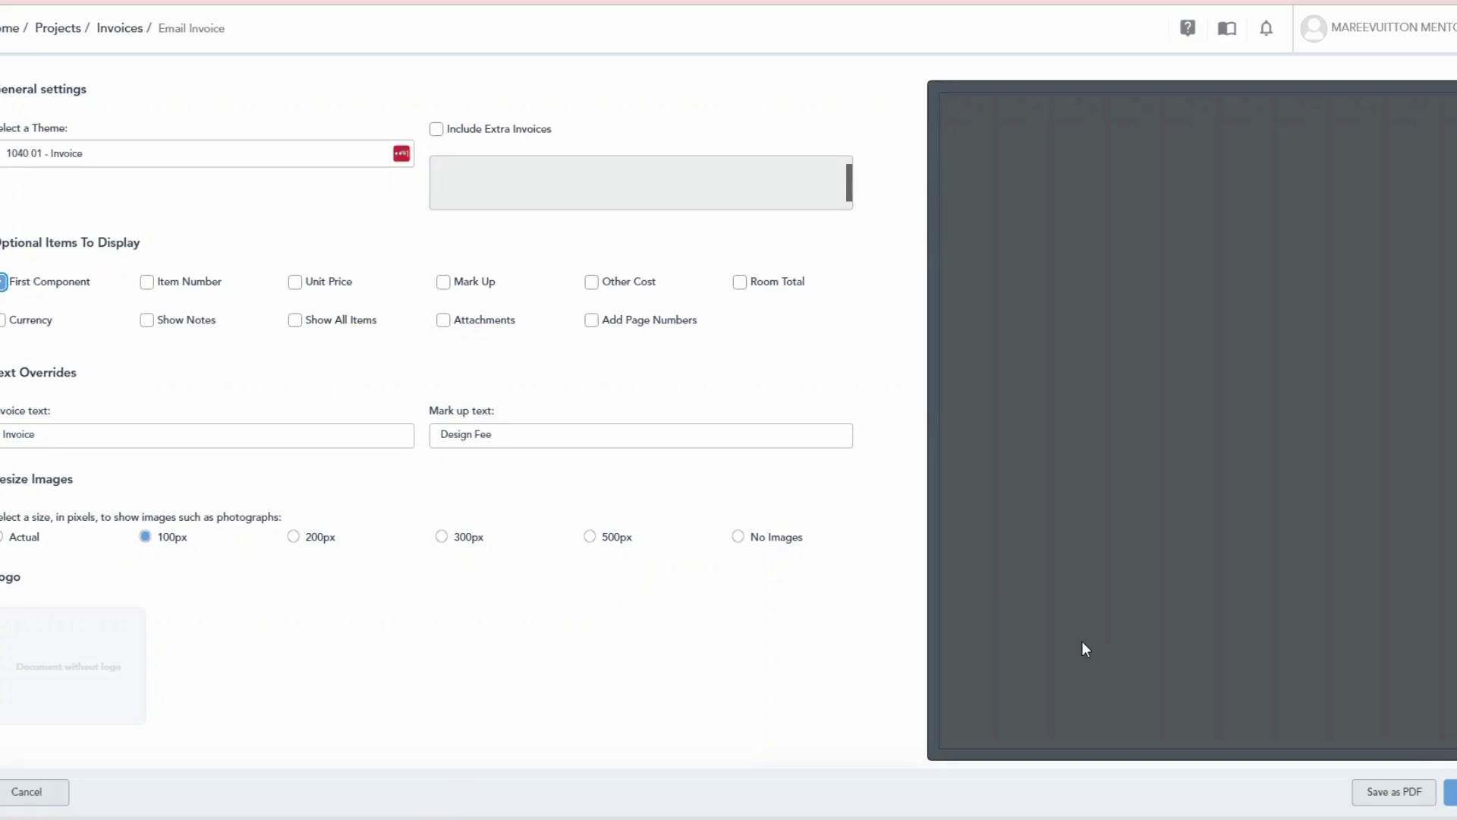
{"action": "scroll", "coordinate": [1318, 274], "scroll_direction": "down", "scroll_amount": 2}
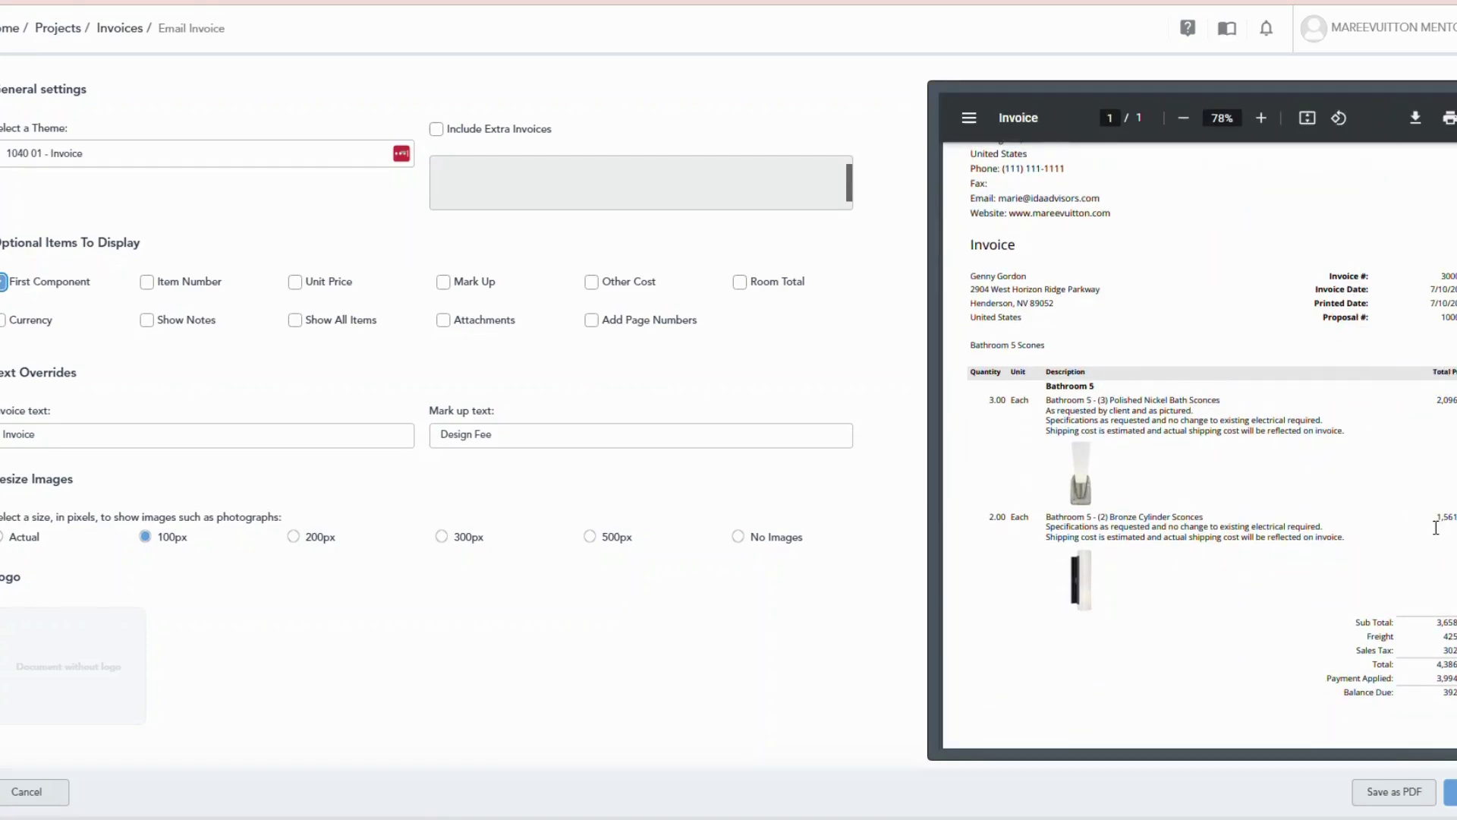
{"action": "scroll", "coordinate": [1438, 529], "scroll_direction": "down", "scroll_amount": 1}
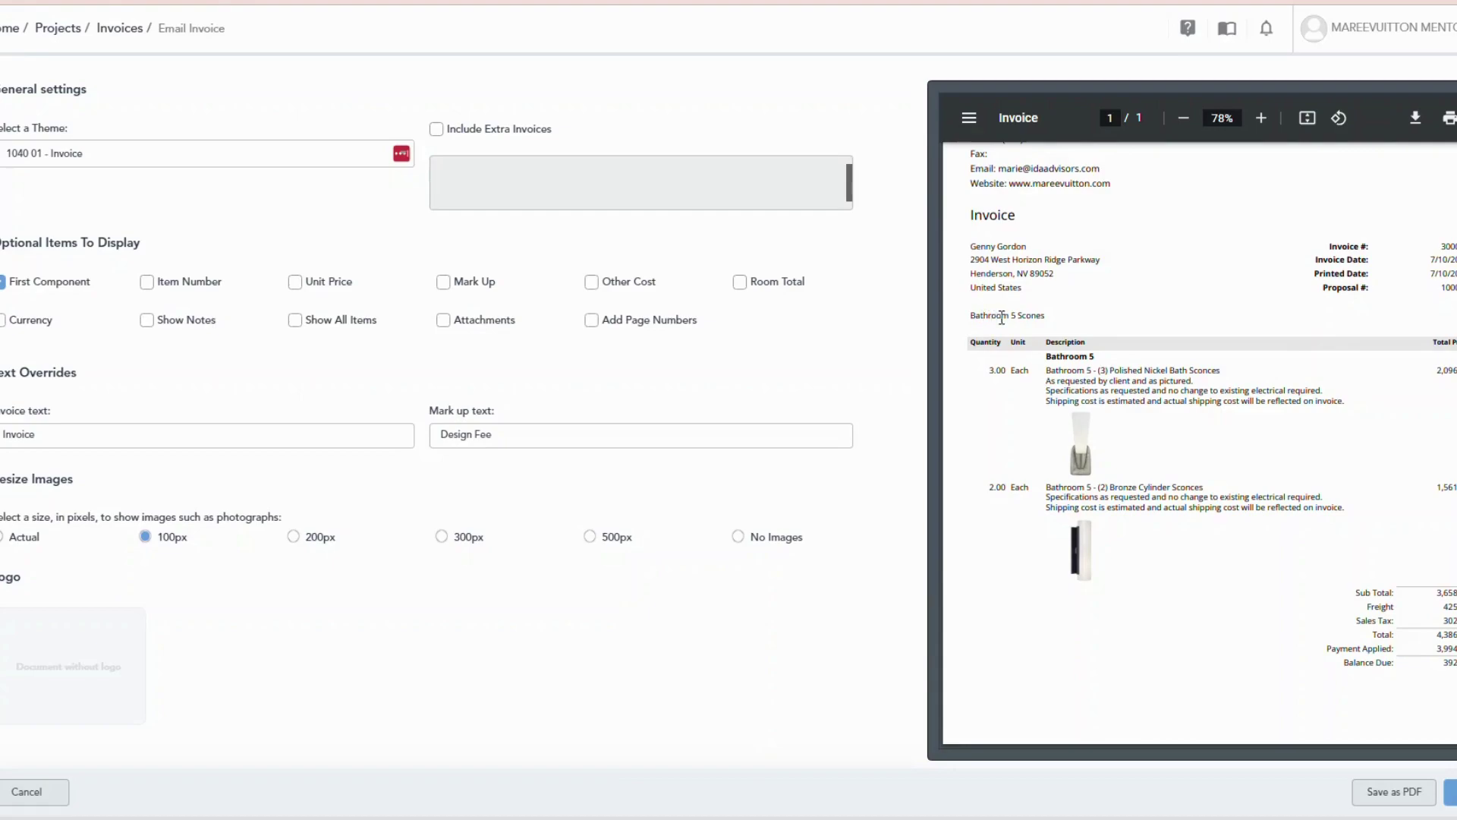
Cancel the e-mail settings without sending and confirm invoice 300038 in the Invoices list.
{"action": "left_click", "coordinate": [39, 798]}
{"action": "mouse_move", "coordinate": [8, 182]}
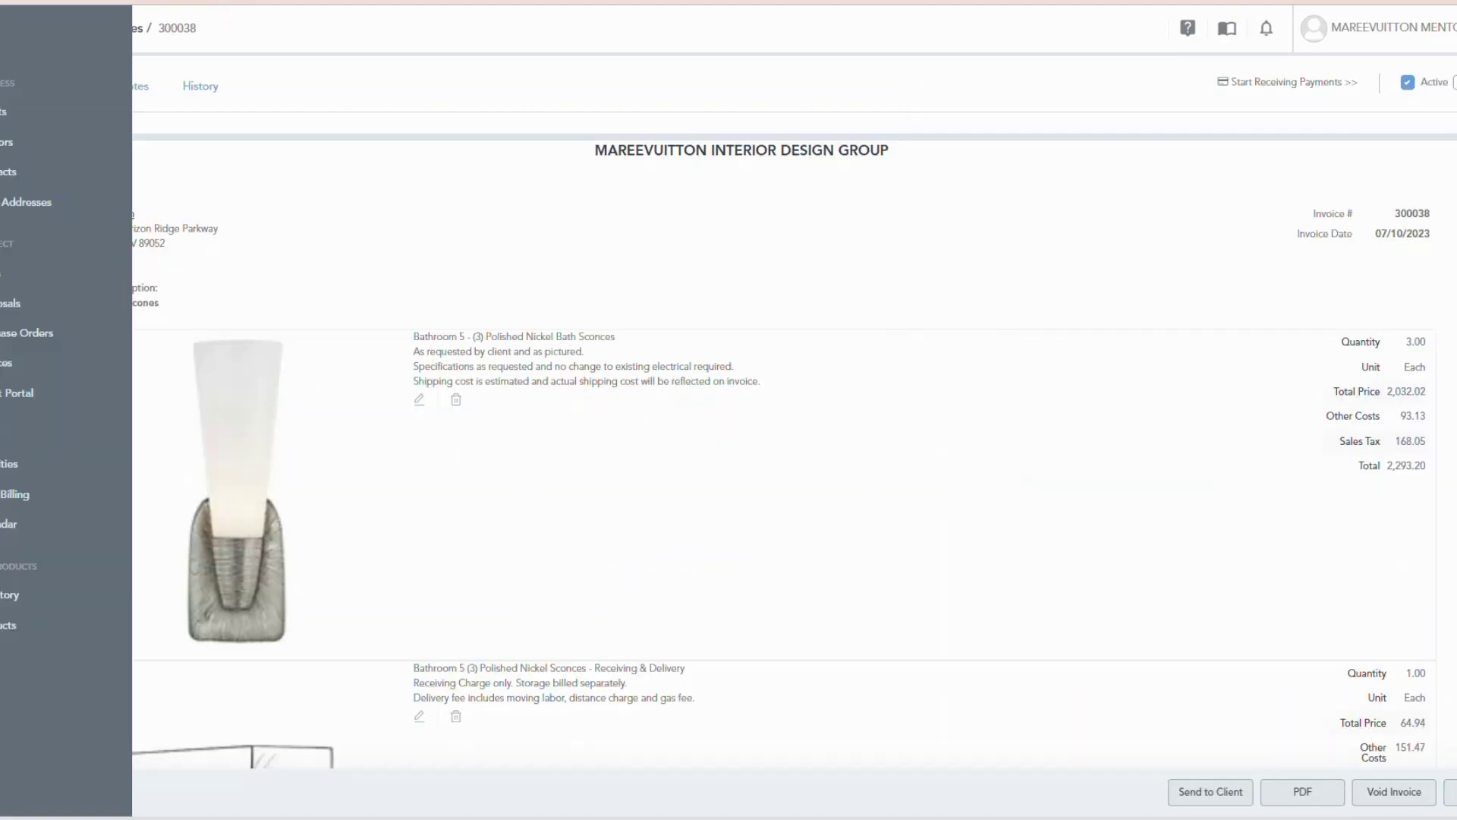
{"action": "left_click", "coordinate": [12, 363]}
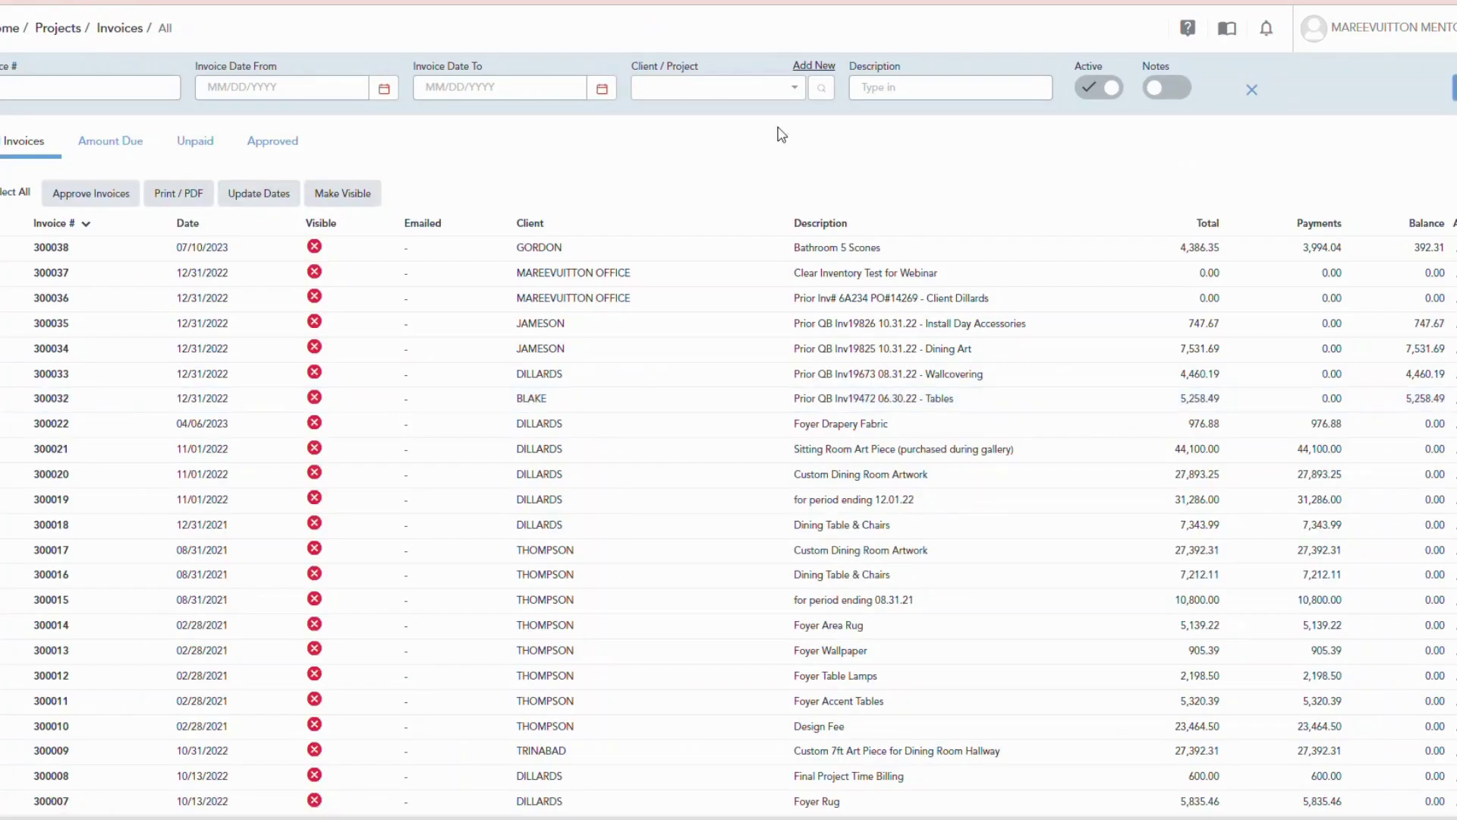
{"action": "scroll", "coordinate": [865, 228], "scroll_direction": "down", "scroll_amount": 6}
{"action": "scroll", "coordinate": [858, 486], "scroll_direction": "up", "scroll_amount": 5}
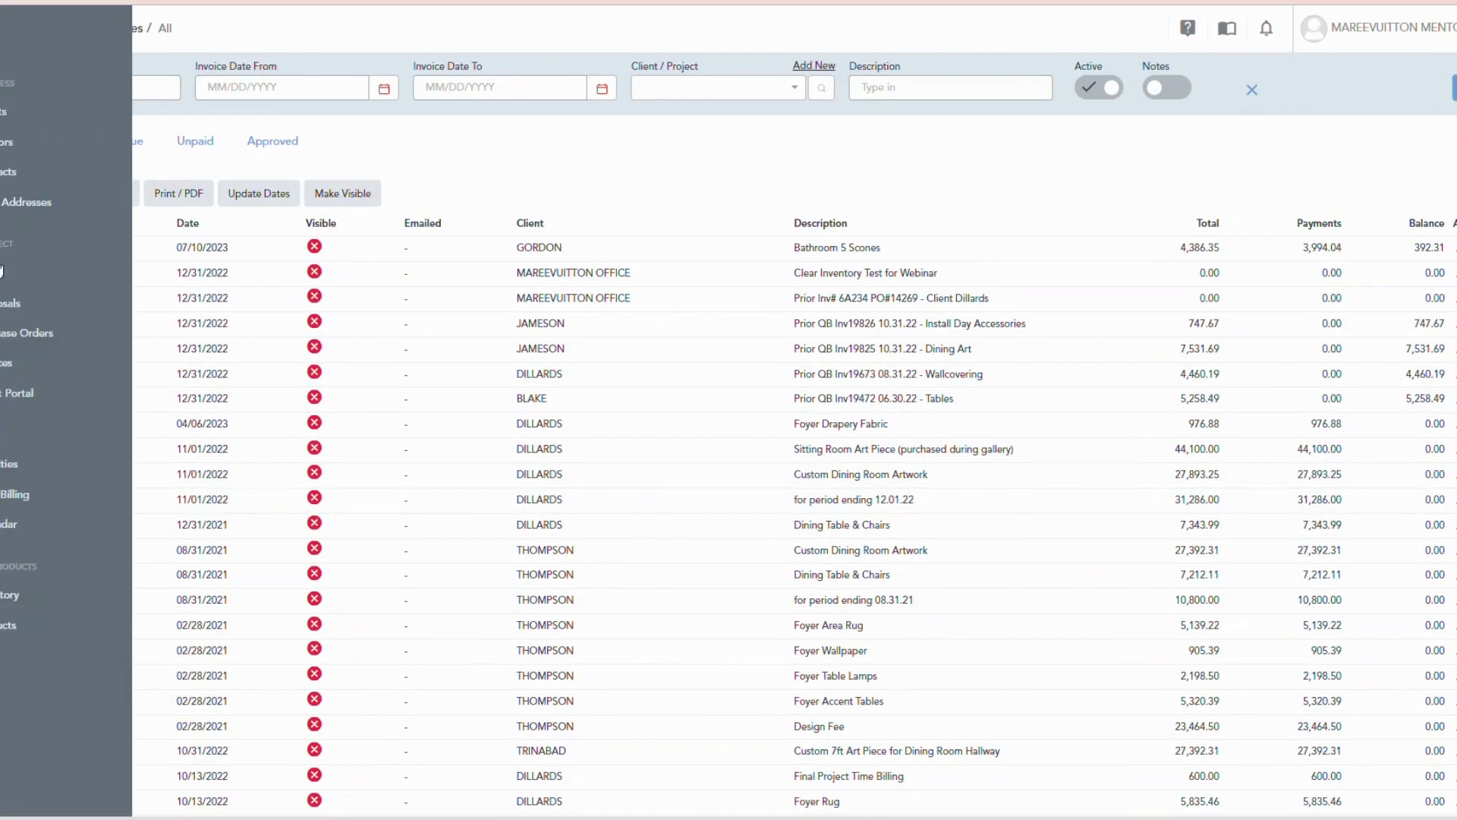
Review the Bathroom 5 items list, where the sconces and delivery charges show invoice 300038, 4 Invoiced.
{"action": "left_click", "coordinate": [1, 274]}
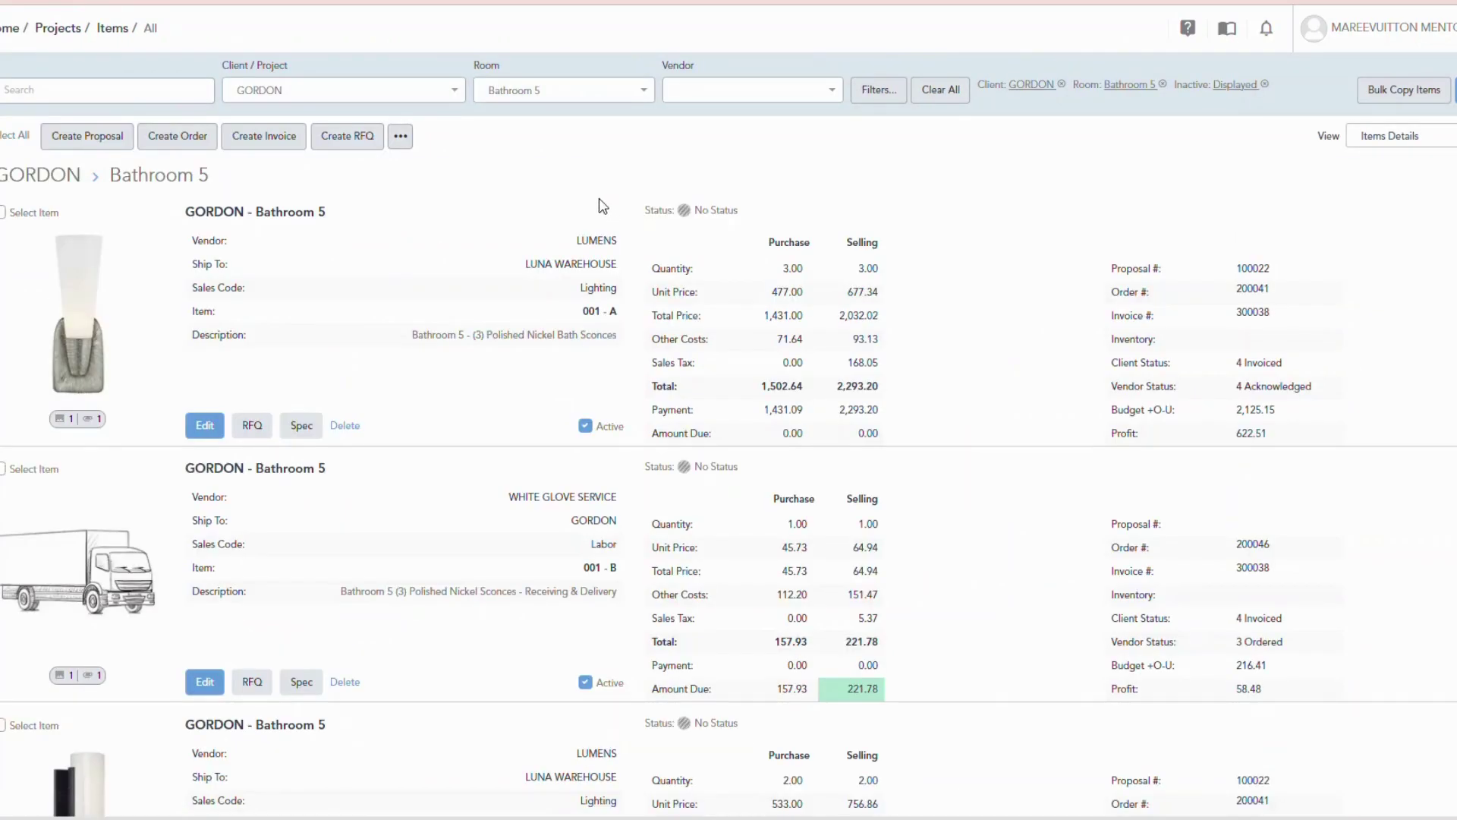
{"action": "scroll", "coordinate": [900, 275], "scroll_direction": "down", "scroll_amount": 2}
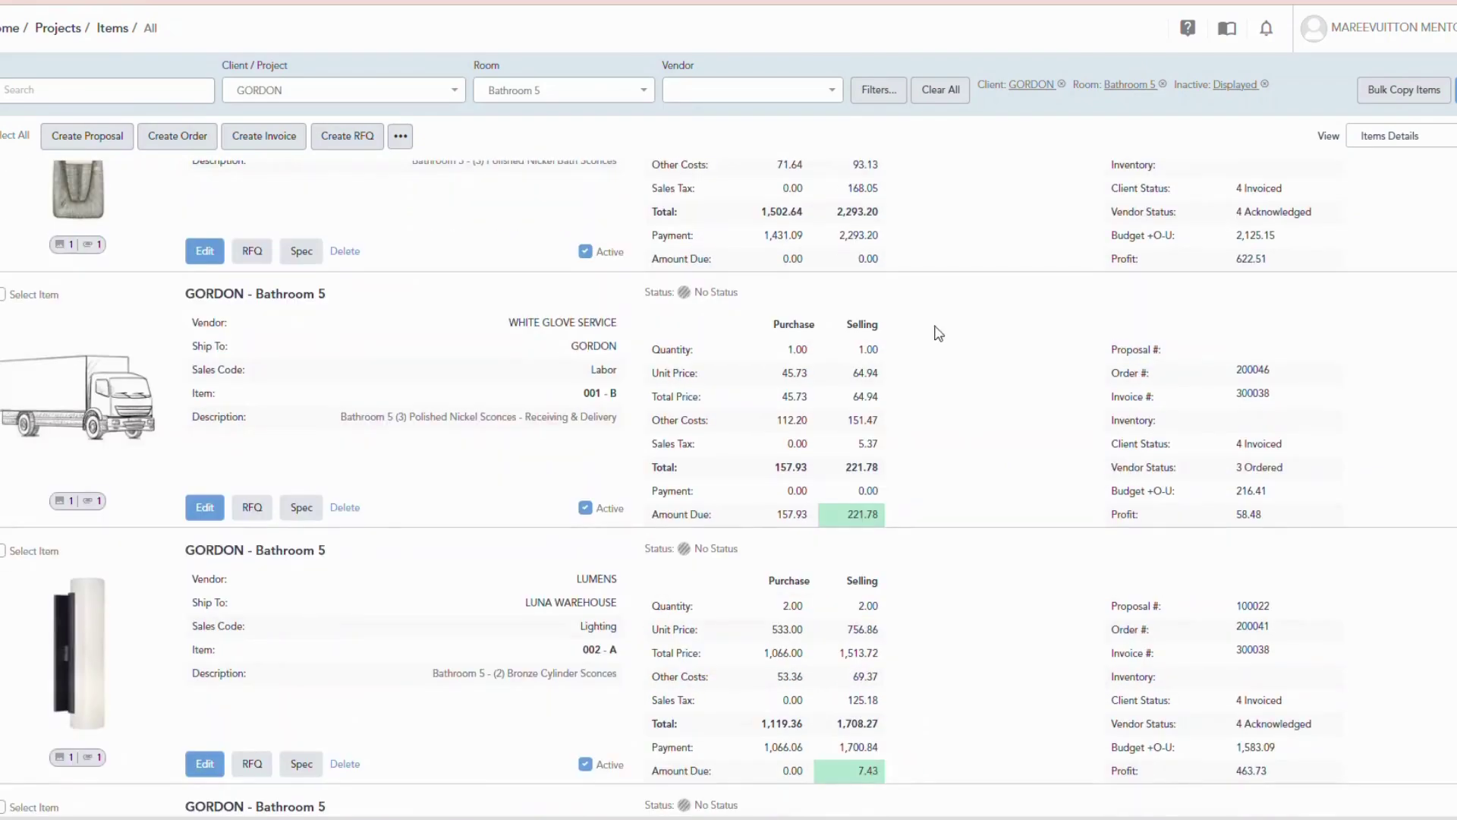
{"action": "scroll", "coordinate": [900, 275], "scroll_direction": "up", "scroll_amount": 1}
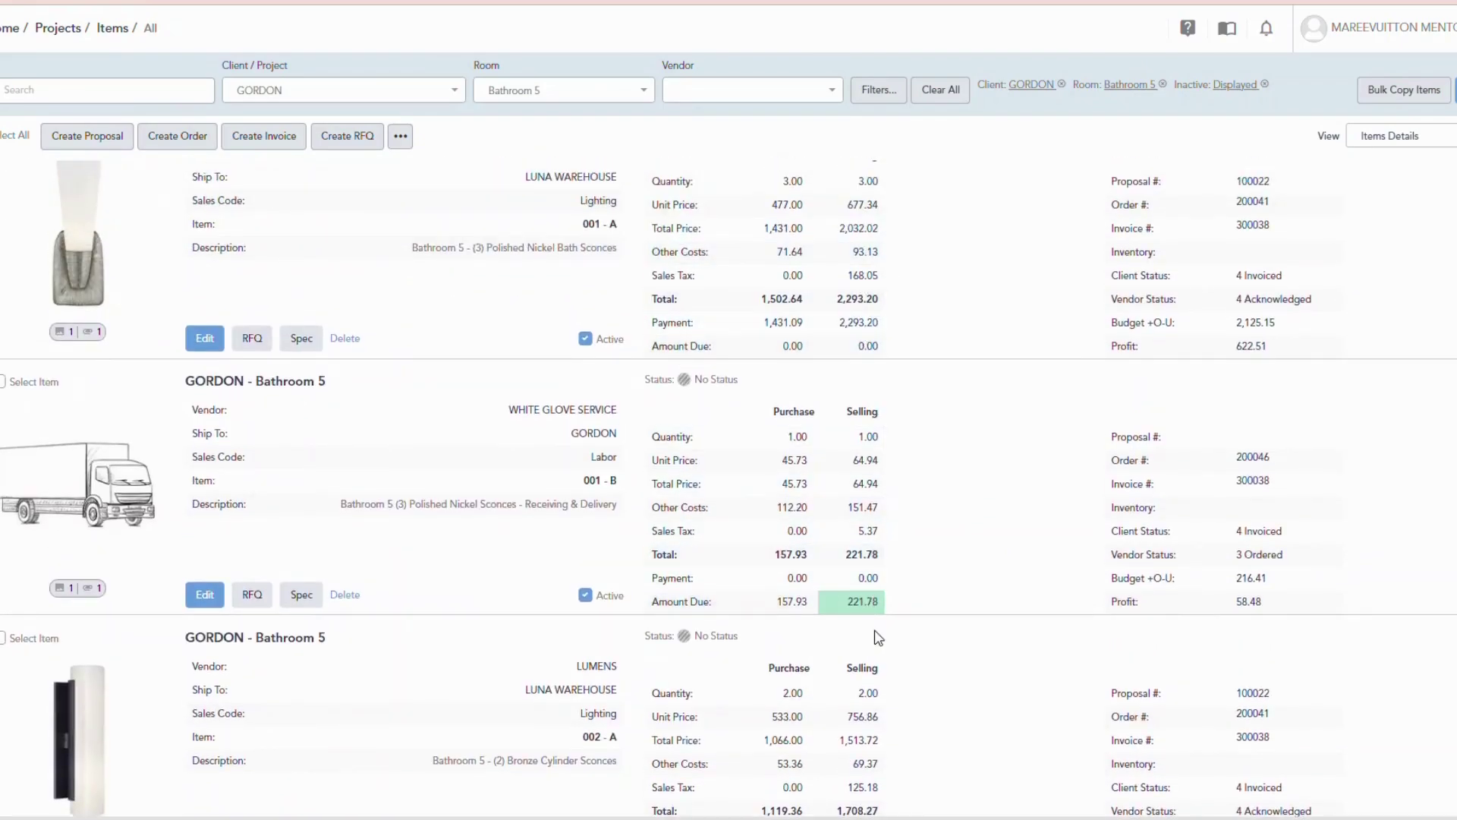
{"action": "scroll", "coordinate": [879, 638], "scroll_direction": "down", "scroll_amount": 2}
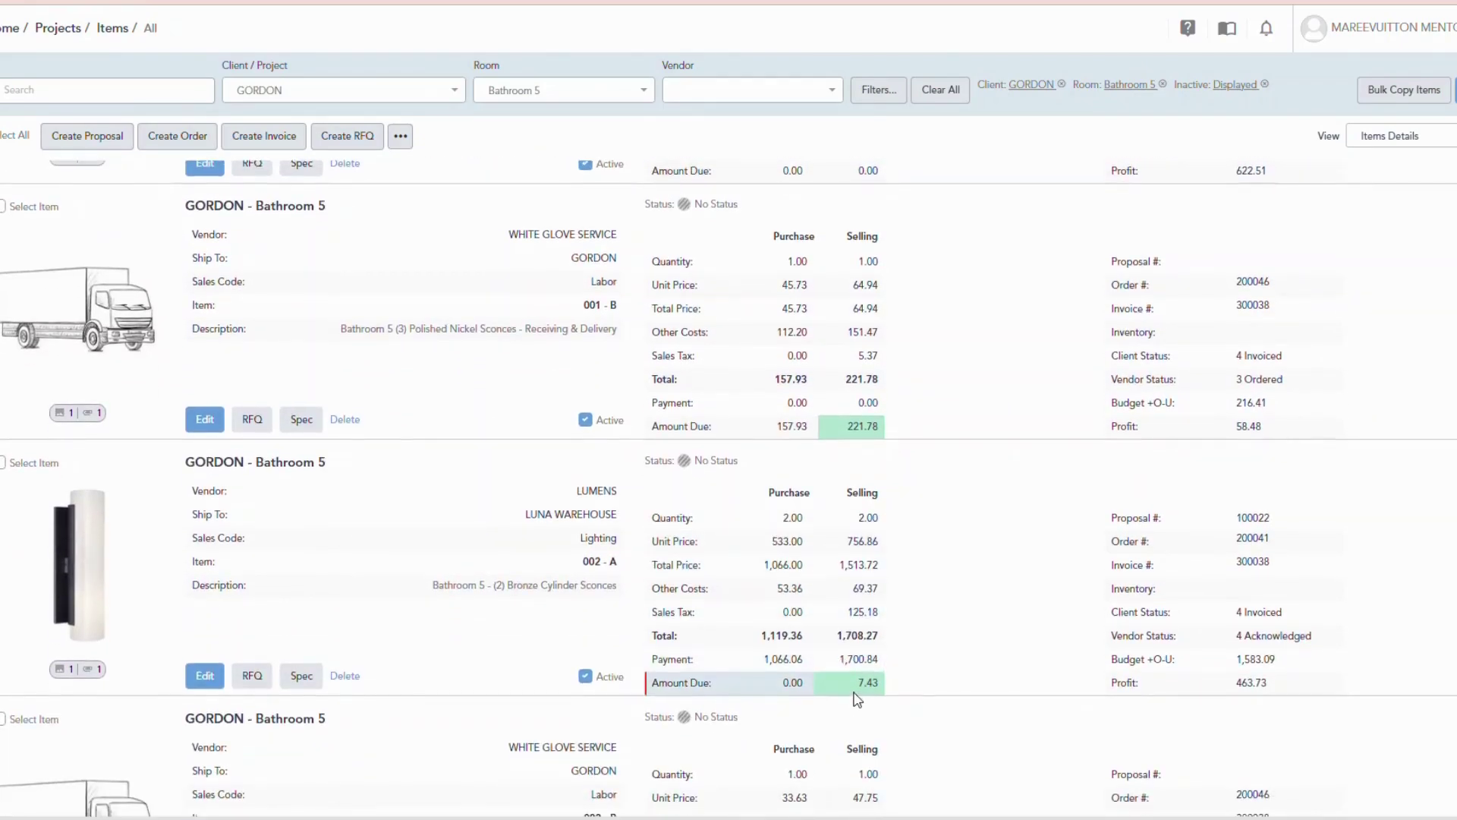
{"action": "scroll", "coordinate": [858, 698], "scroll_direction": "down", "scroll_amount": 4}
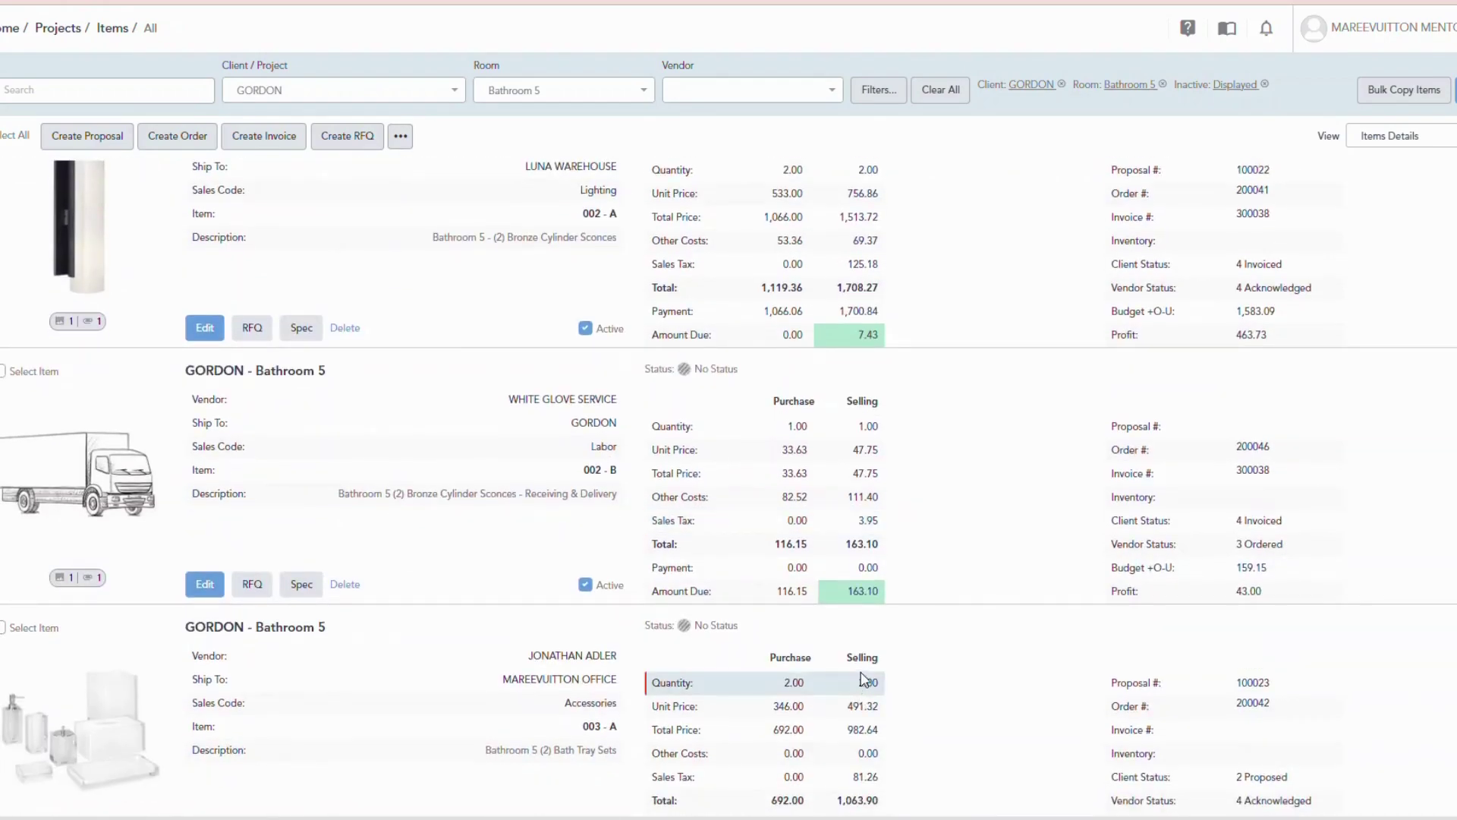
{"action": "scroll", "coordinate": [863, 651], "scroll_direction": "down", "scroll_amount": 3}
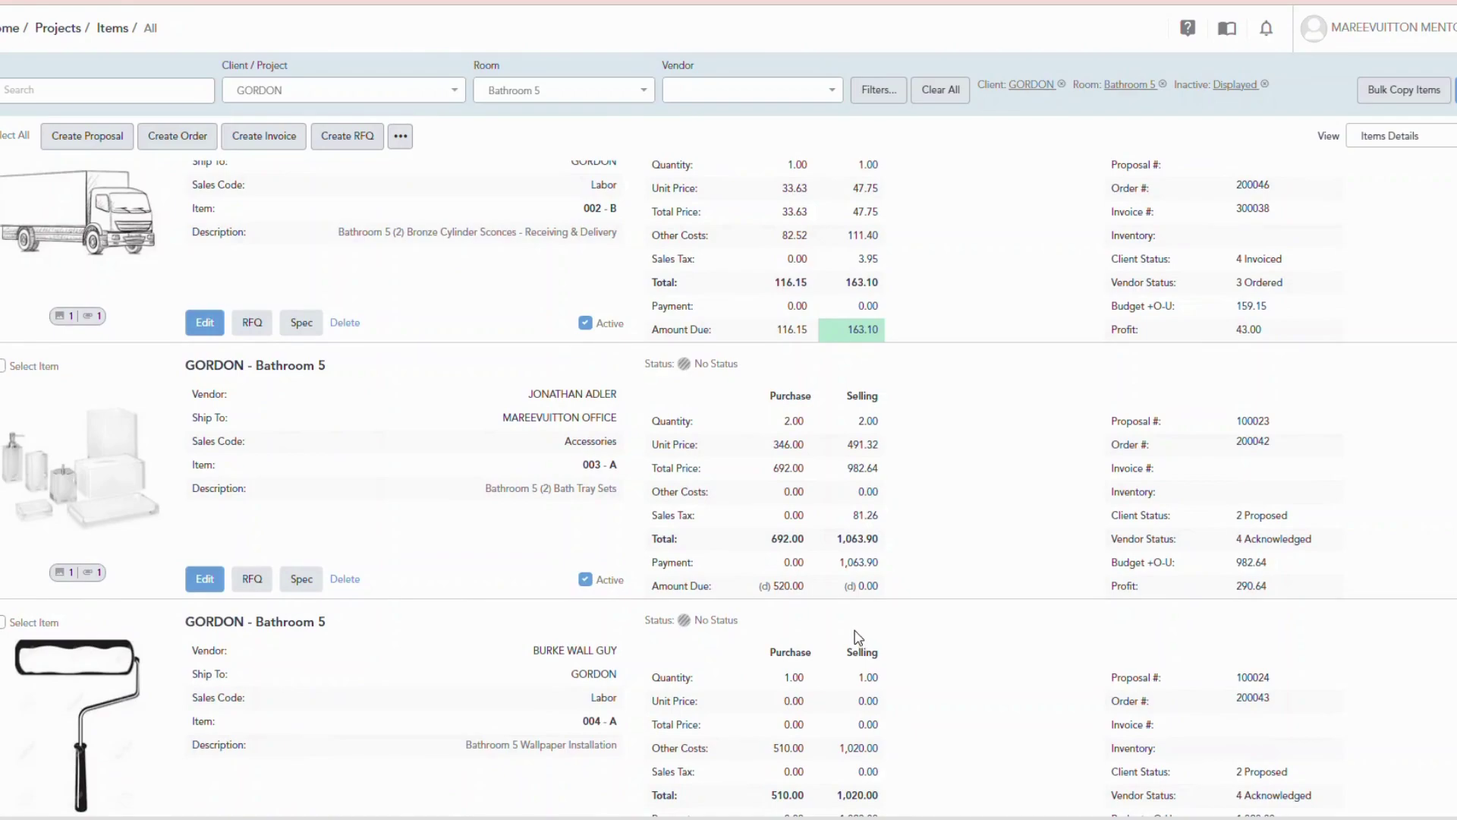